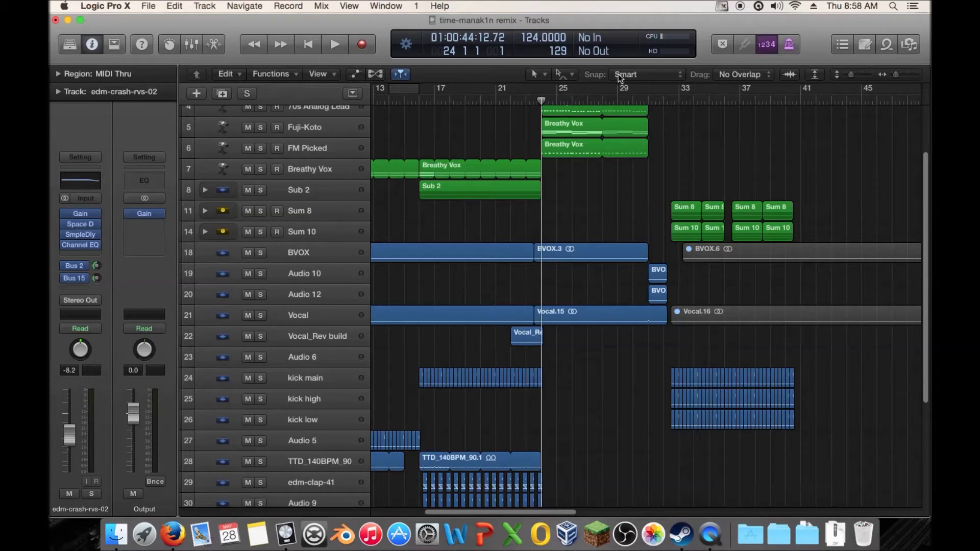
- Place the playhead at bar 21 and look over the arrangement's tracks
left_click_drag(522, 100, 495, 100)
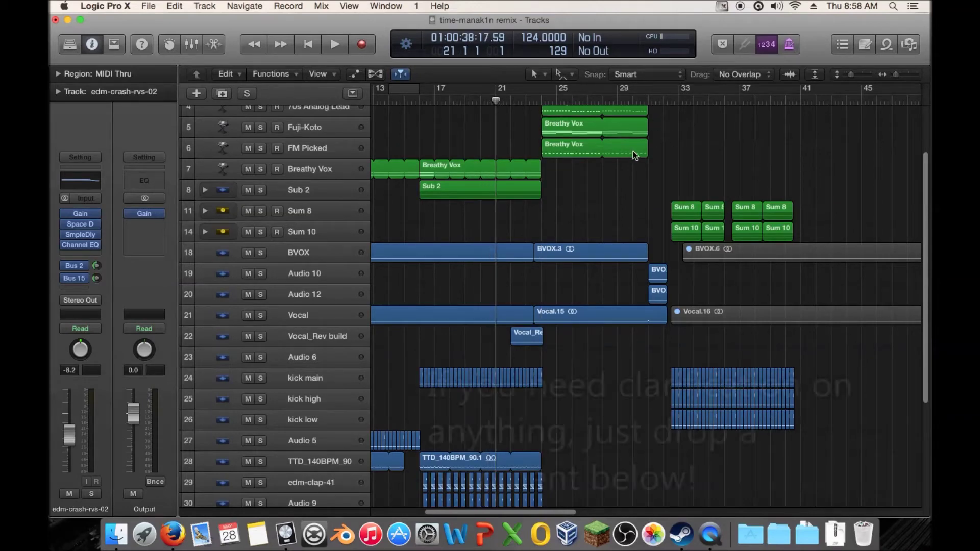
scroll(633, 151, "up", 4)
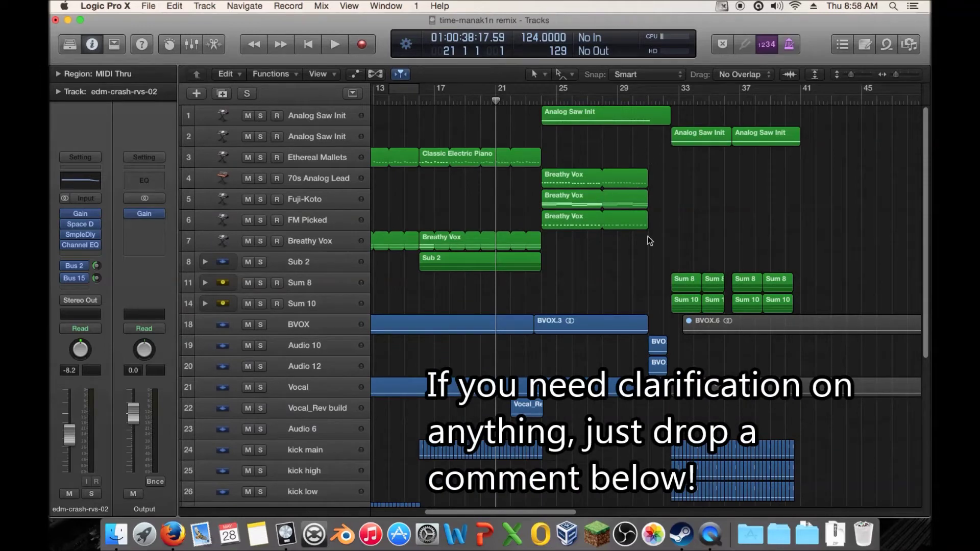
scroll(660, 238, "down", 1)
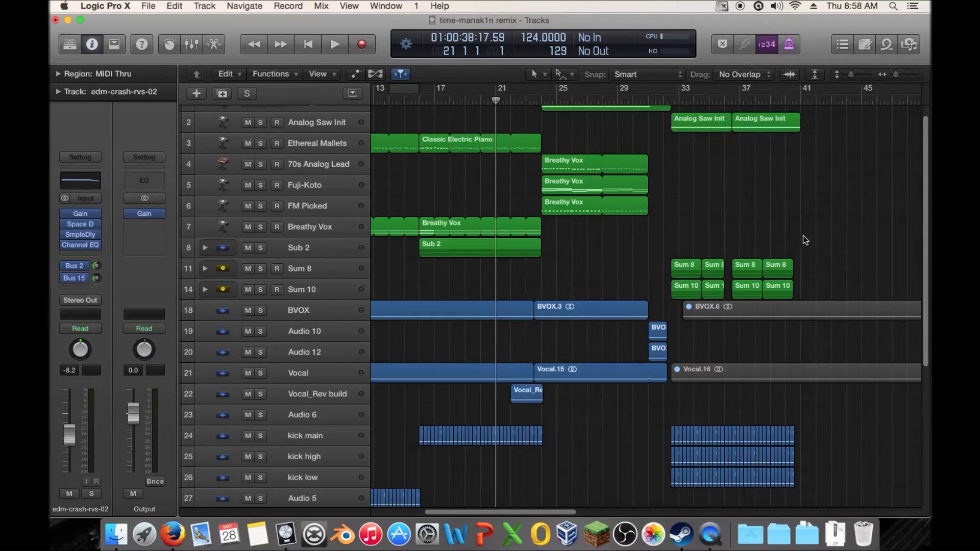
- Expand the Sum 8 and Sum 10 track stacks to inspect their subtracks, and place the playhead at bar 33
left_click_drag(811, 232, 665, 264)
left_click(316, 268)
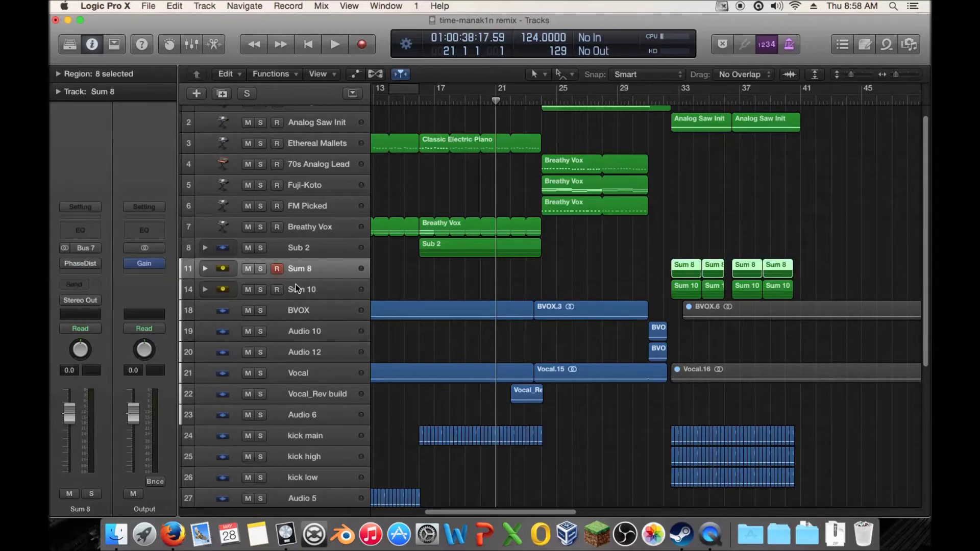
left_click(298, 289)
left_click(204, 290)
left_click(204, 268)
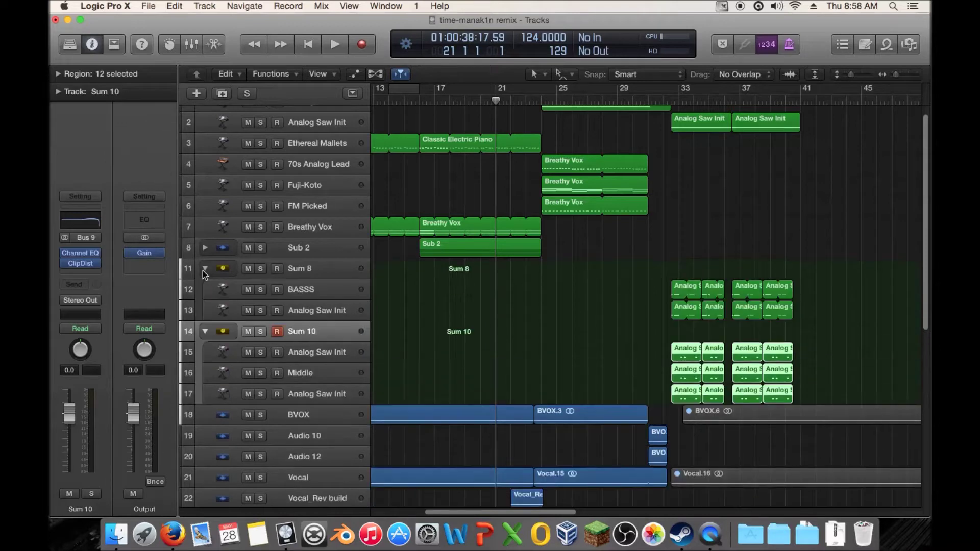
left_click(686, 88)
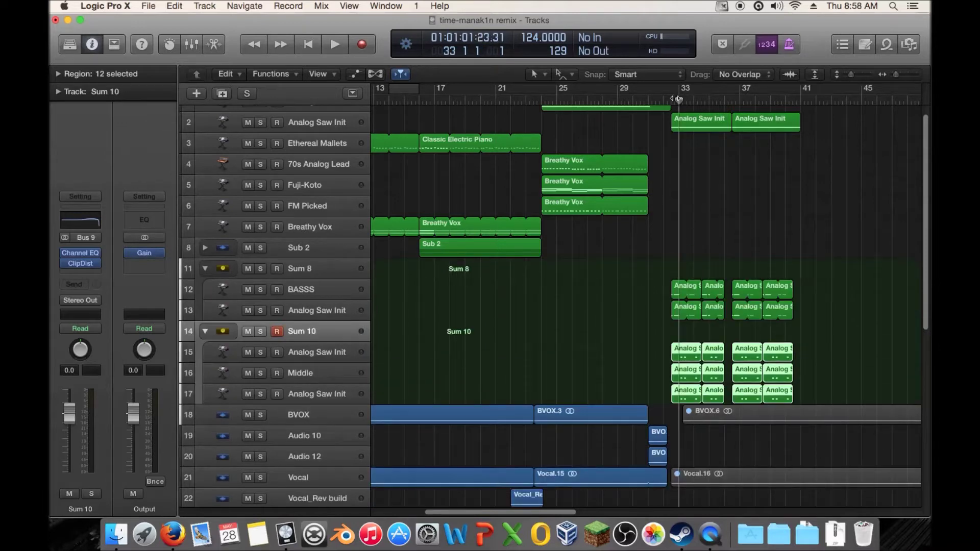
- Mute the Sum 10 track stack and collapse both the Sum 8 and Sum 10 stacks
left_click(248, 331)
left_click(204, 269)
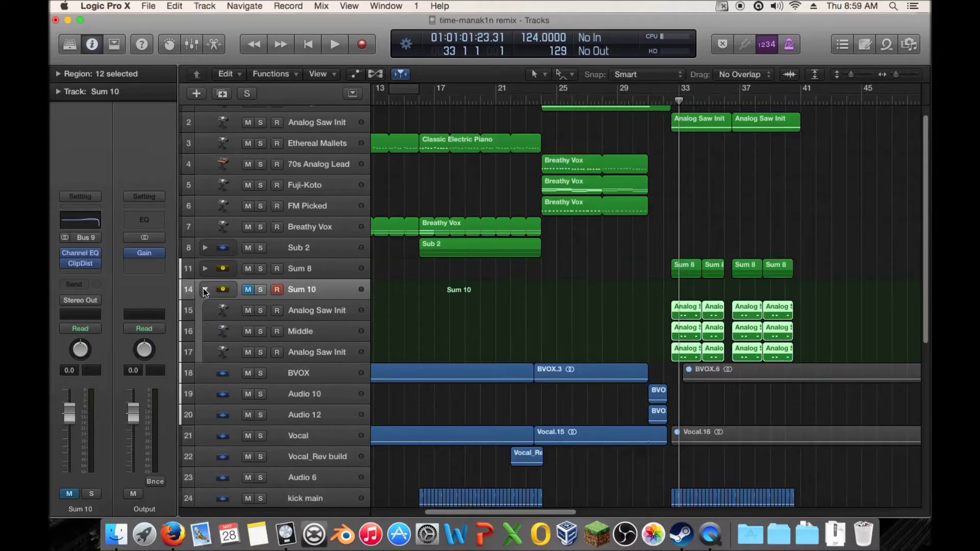
left_click(204, 289)
left_click(573, 288)
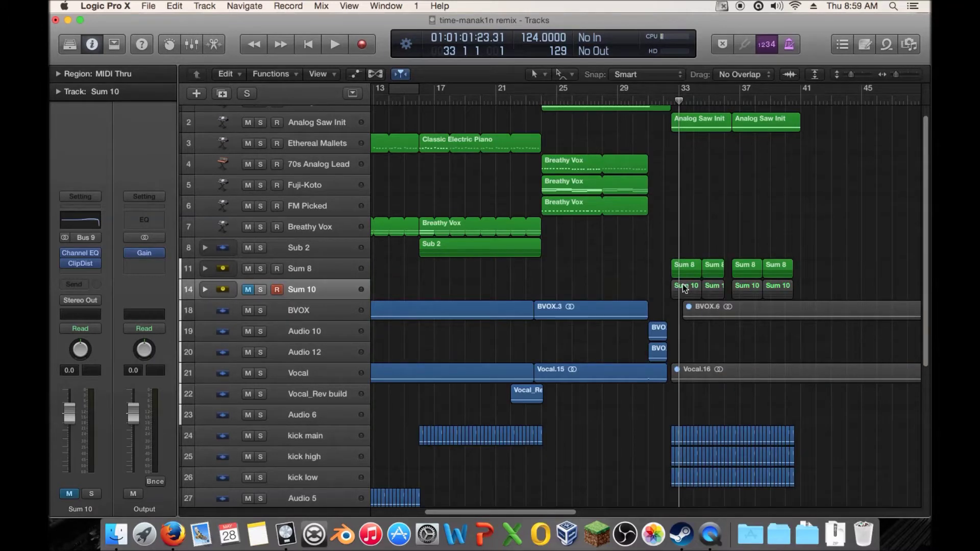
- Place the playhead at bar 24 and look at the mixer and the track automation view, leaving both hidden
left_click_drag(679, 102, 539, 104)
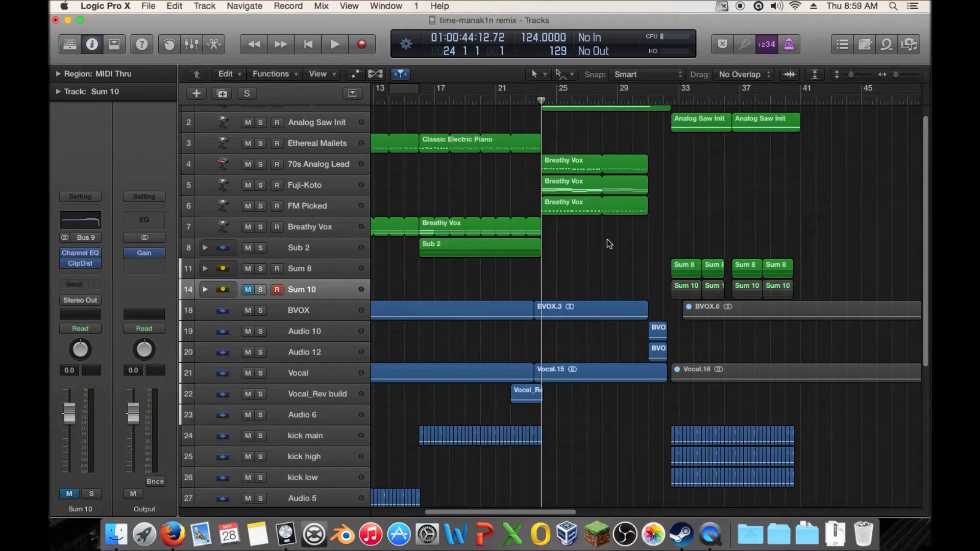
key("x")
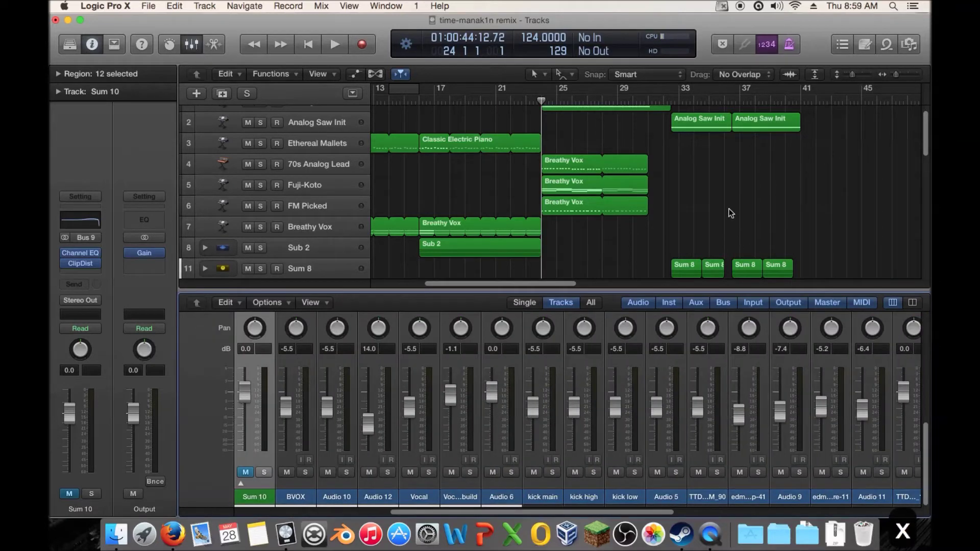
key("x")
key("a")
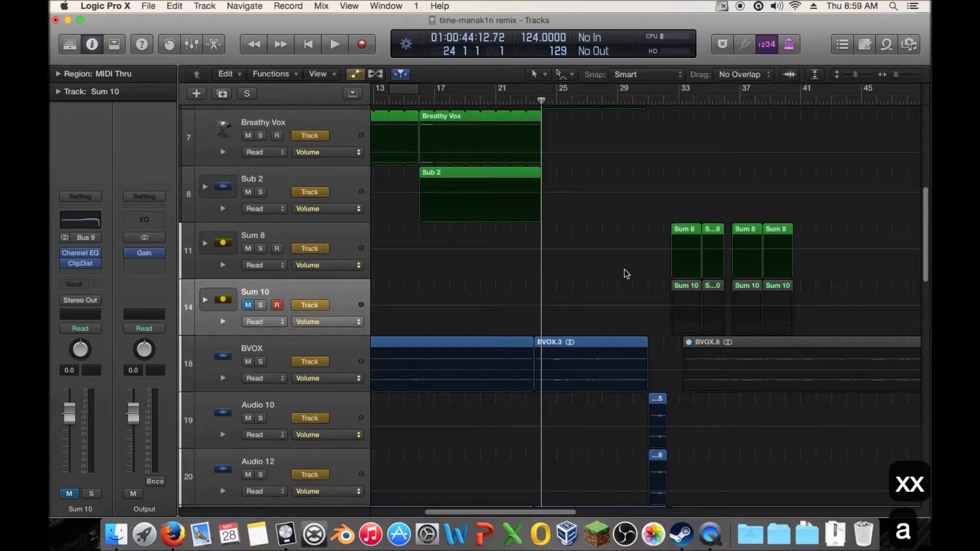
key("a")
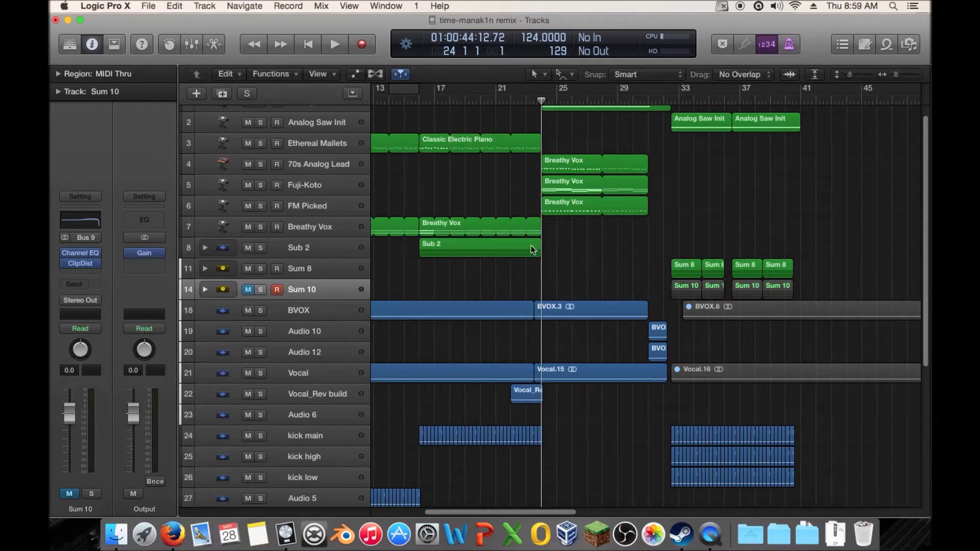
key("x")
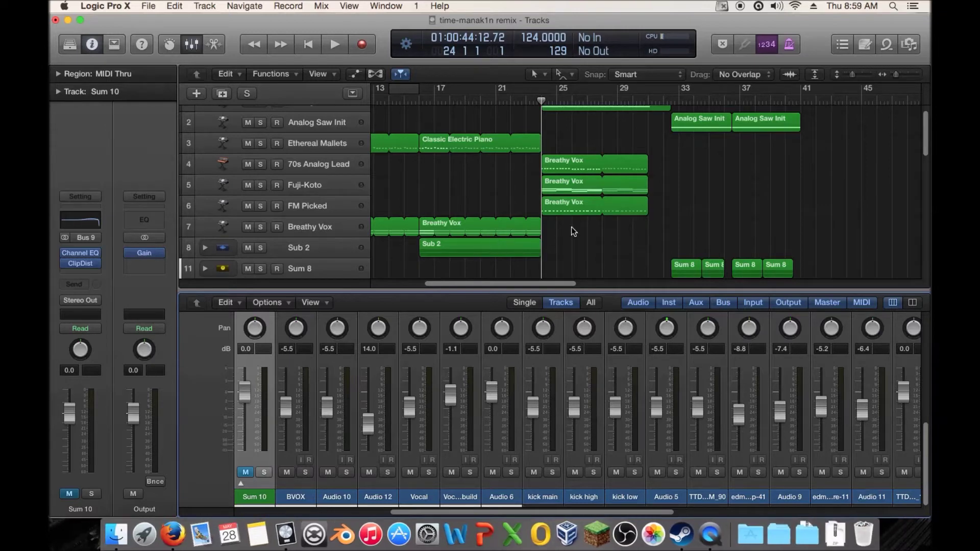
key("x")
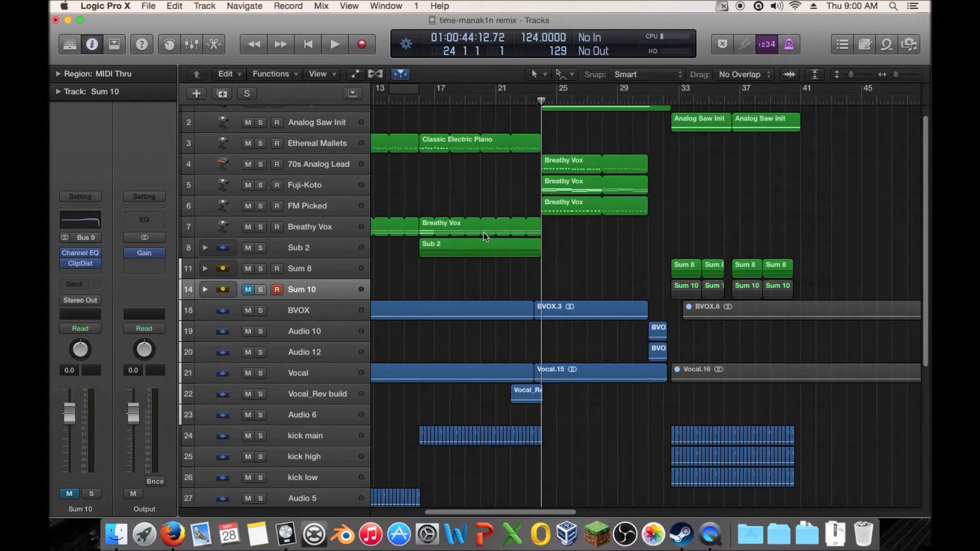
- Expand the Sum 8 stack and open the first BASSS region in the Piano Roll, with the playhead at bar 32, beat 3
left_click_drag(541, 126, 419, 132)
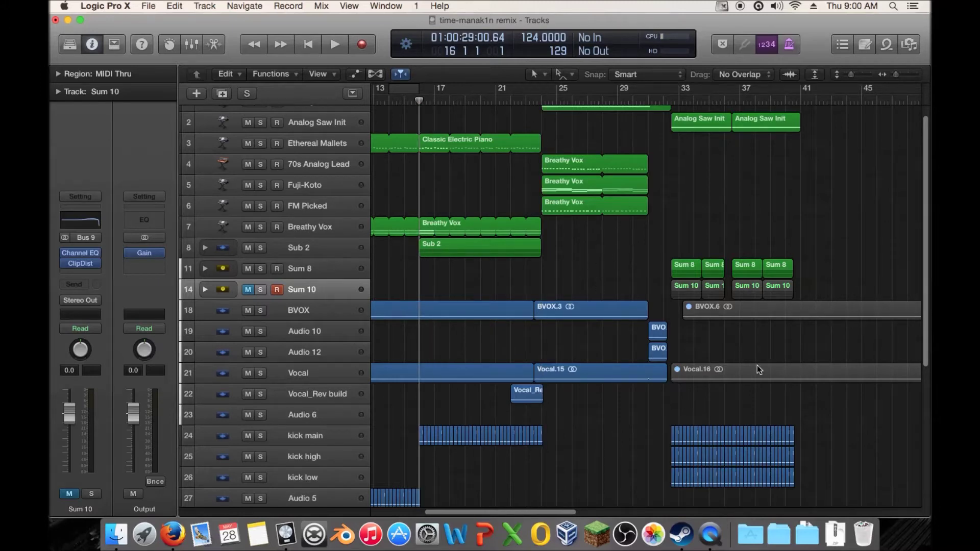
scroll(459, 291, "up", 1)
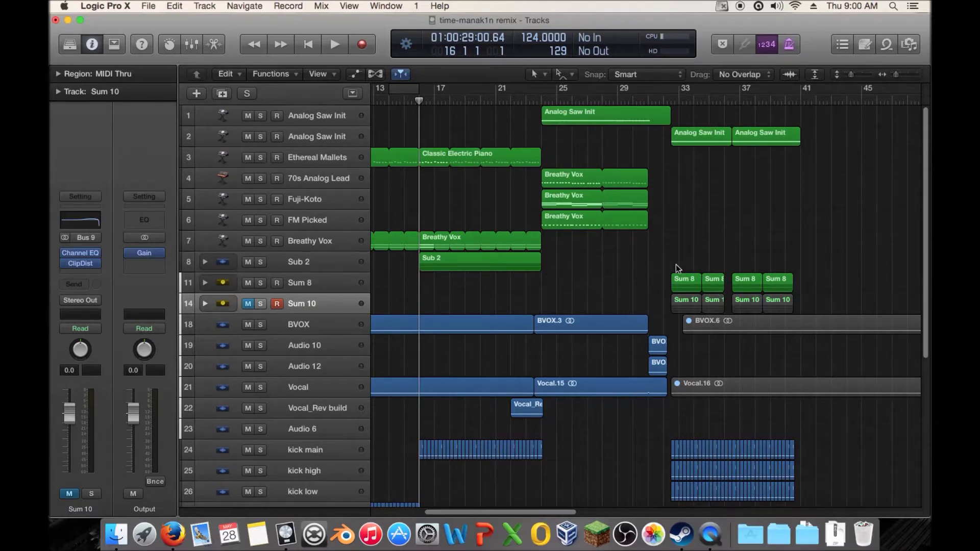
left_click(205, 282)
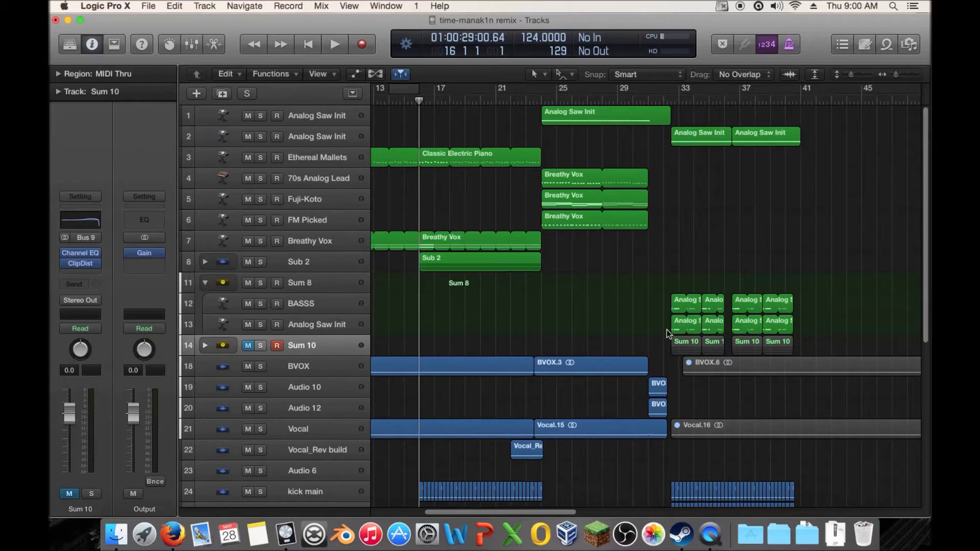
left_click(667, 101)
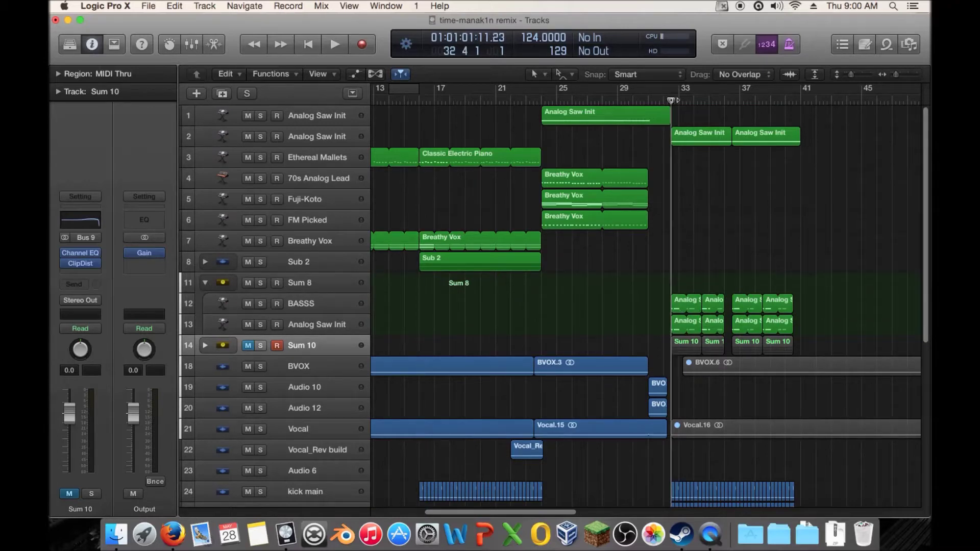
left_click_drag(670, 102, 671, 102)
double_click(683, 301)
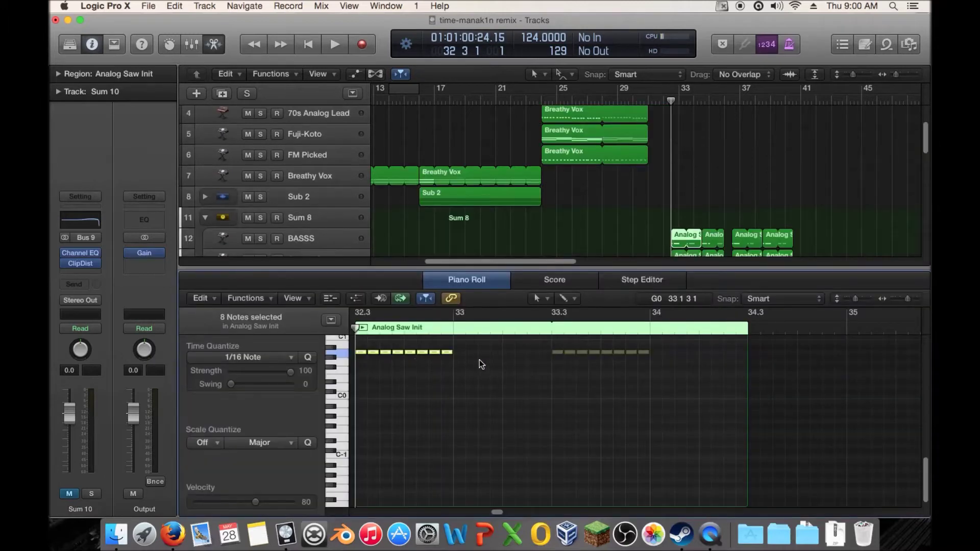
- Examine the repeated notes in the first BASSS region and in the matching Analog Saw Init region below it
left_click_drag(486, 346, 360, 352)
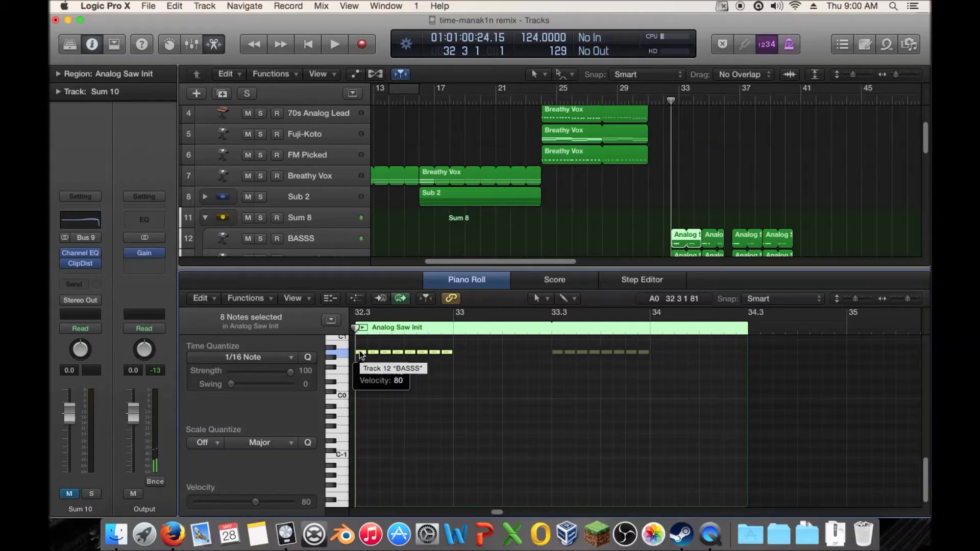
scroll(660, 212, "down", 3)
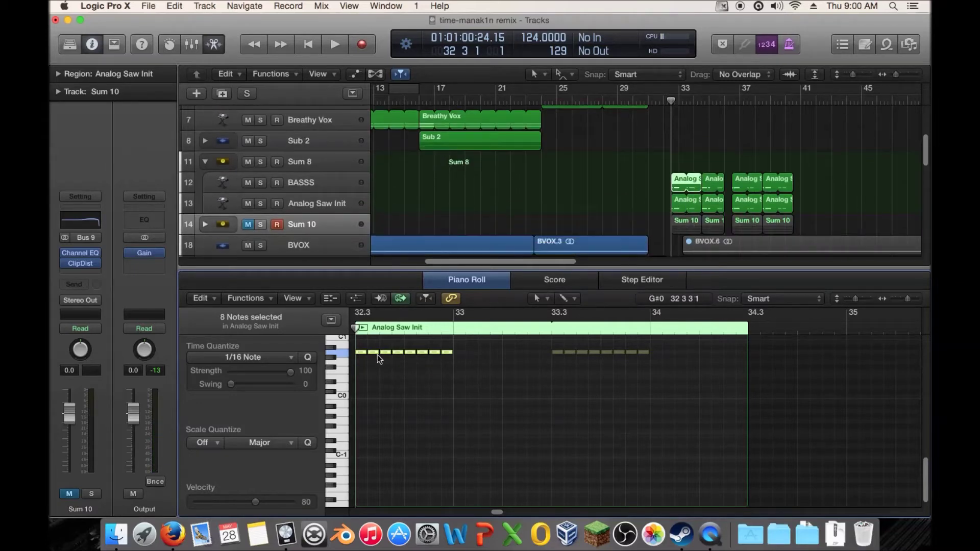
left_click_drag(359, 352, 454, 354)
left_click(673, 204)
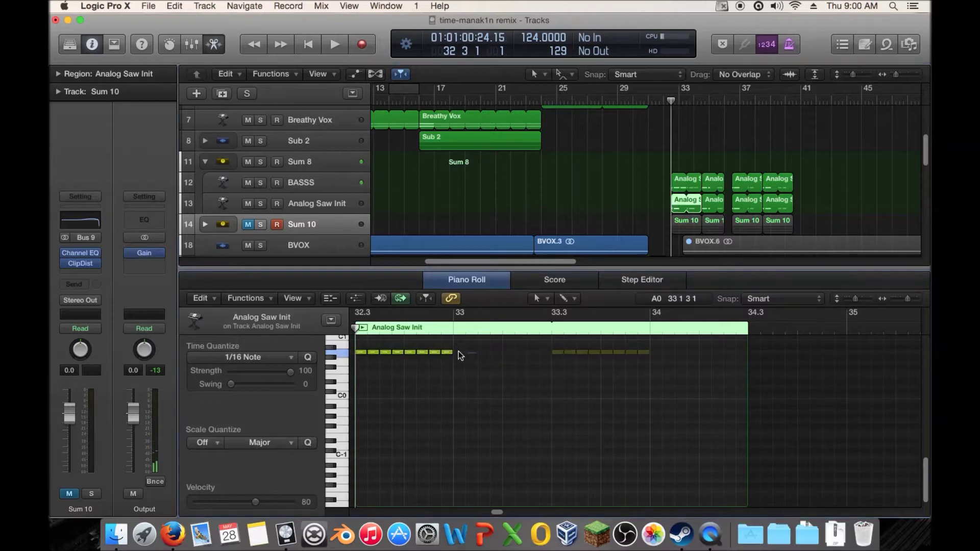
left_click_drag(359, 352, 458, 352)
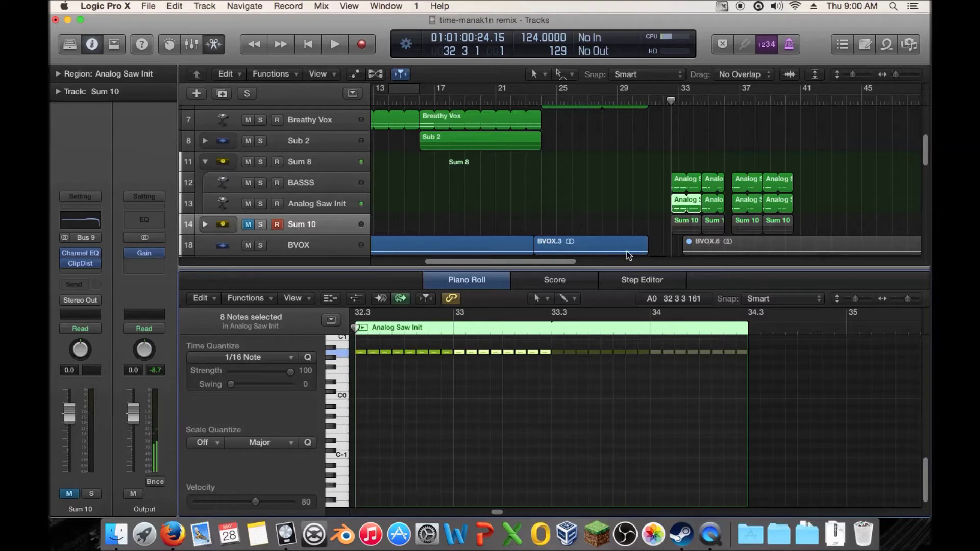
- Close the Piano Roll and collapse the Sum 8 track stack
key("e")
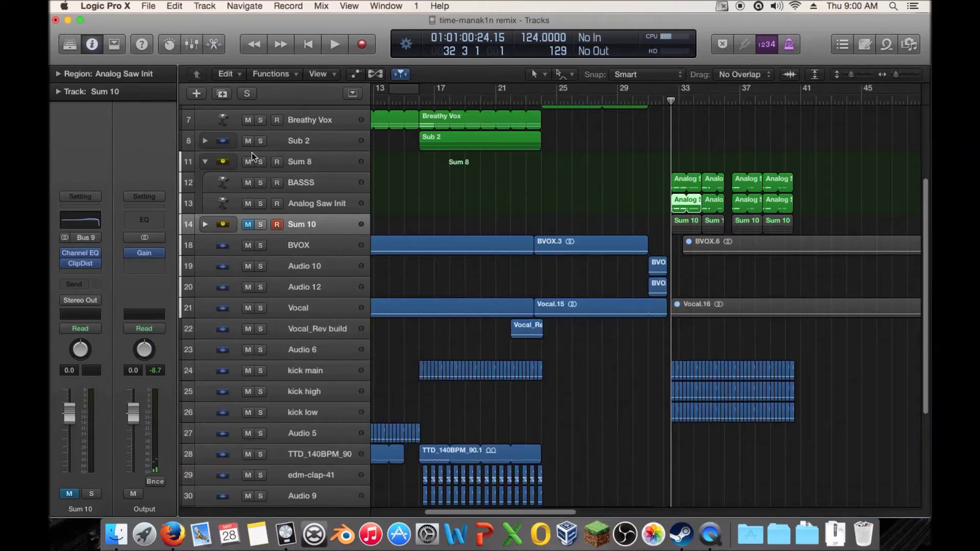
left_click(205, 162)
scroll(544, 214, "up", 5)
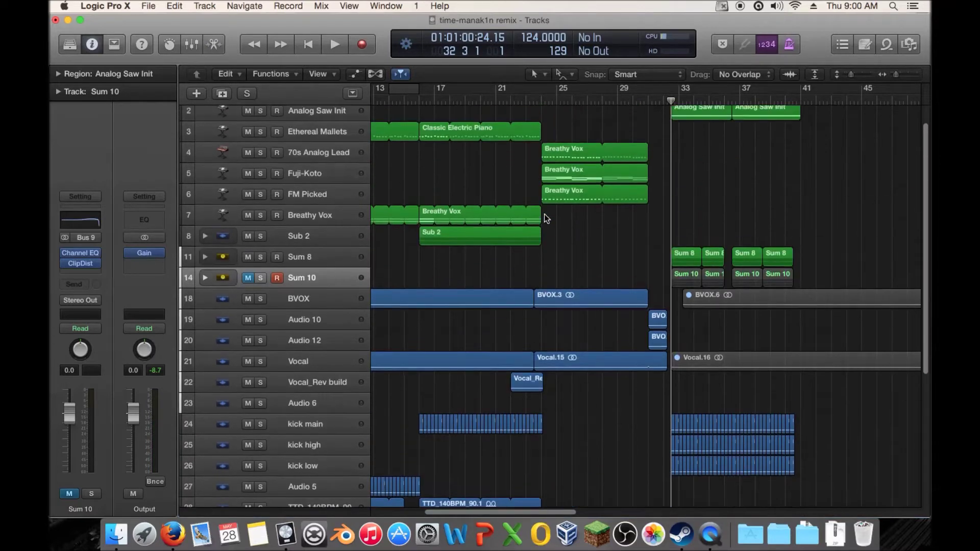
- Create a new audio track below the Vocal track with duplicate settings
left_click(315, 326)
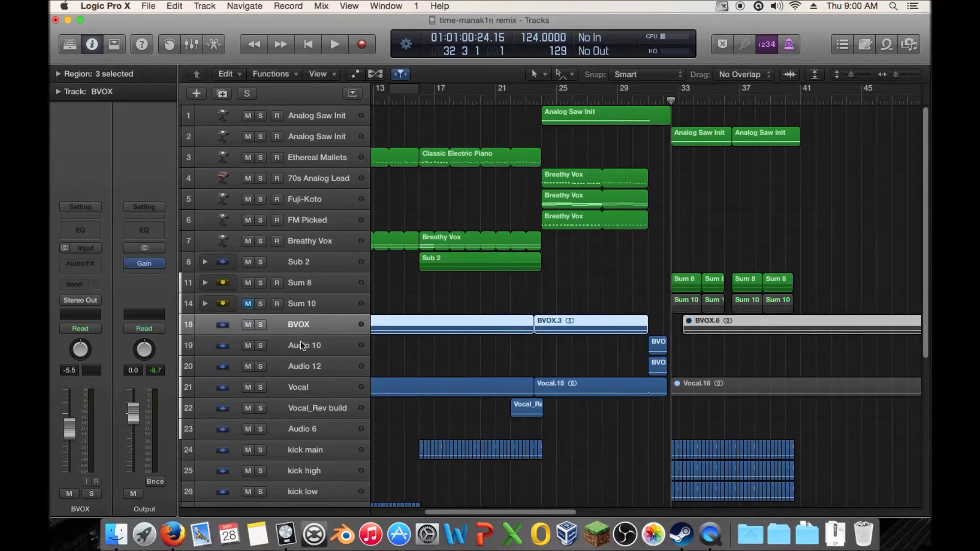
left_click(306, 385)
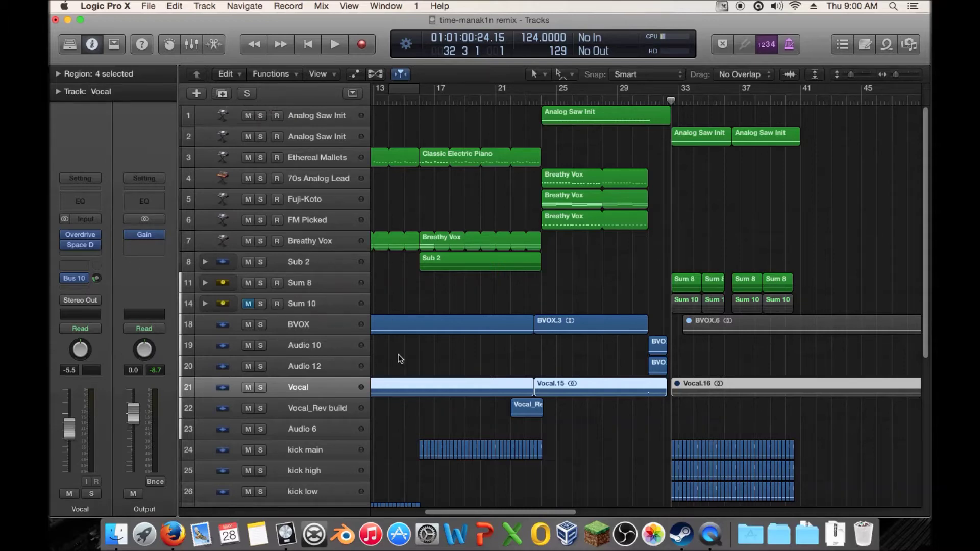
left_click(625, 404)
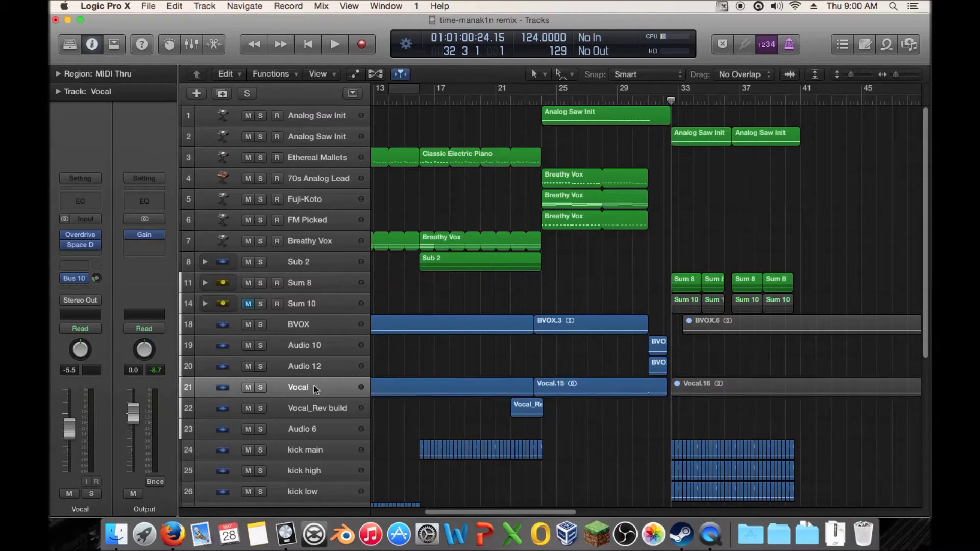
left_click(221, 94)
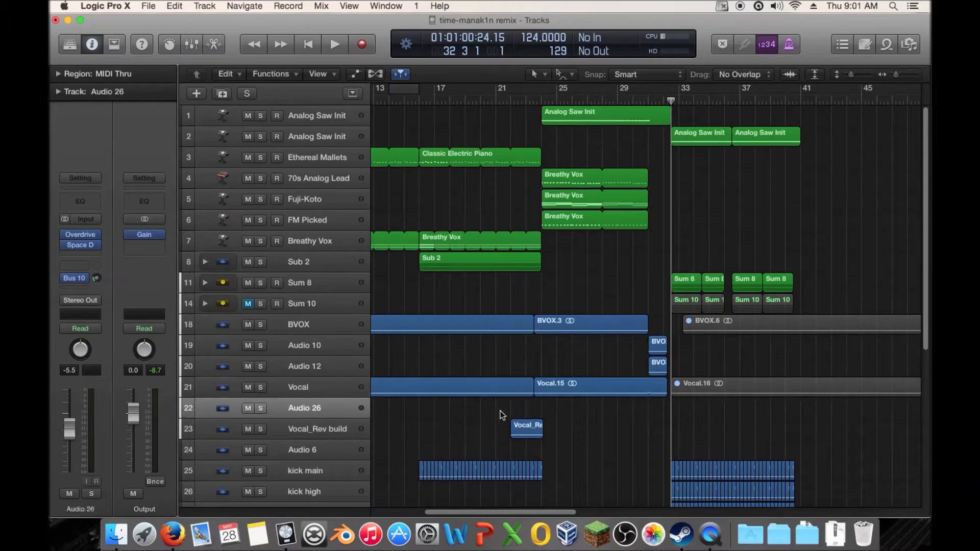
- Copy a vocal region from the Vocal track onto Audio 26 and extend both of its ends, starting it at bar 1
scroll(586, 410, "left", 5)
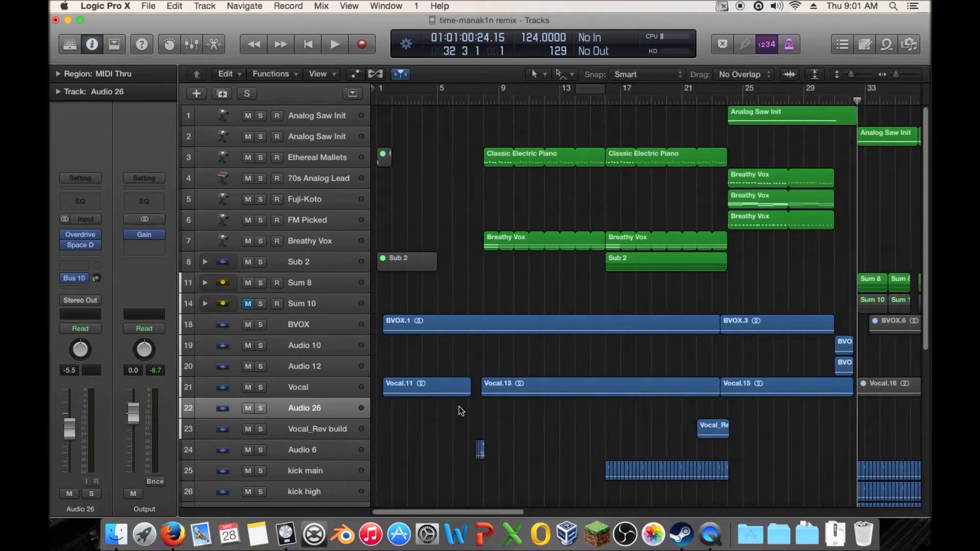
left_click(314, 385)
left_click(311, 401)
left_click_drag(721, 405, 434, 399)
left_click(430, 401)
left_click(537, 384)
left_click_drag(537, 385, 366, 411)
left_click_drag(716, 412, 790, 414)
scroll(572, 415, "left", 20)
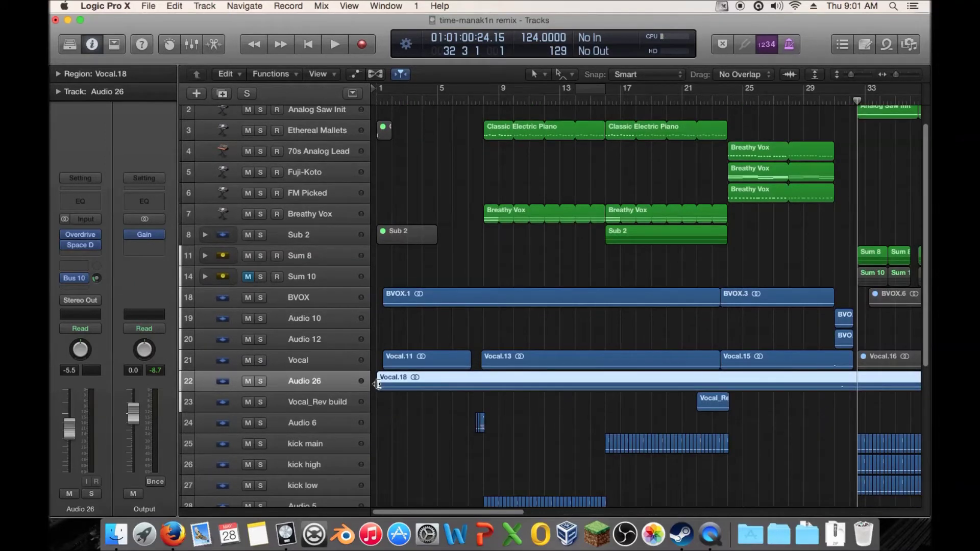
- Open the full-length Vocal.18 region on Audio 26 in the audio file editor
key("a")
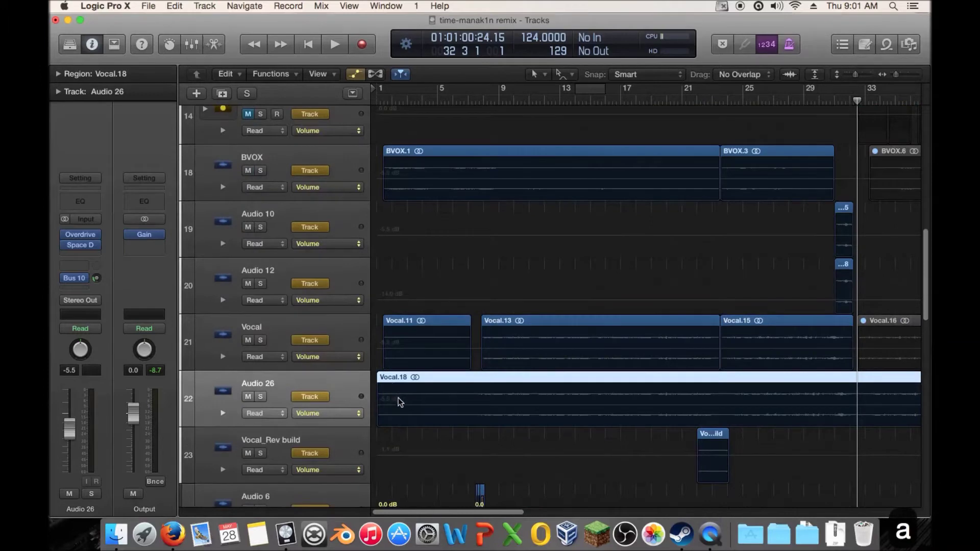
key("a")
scroll(579, 392, "right", 2)
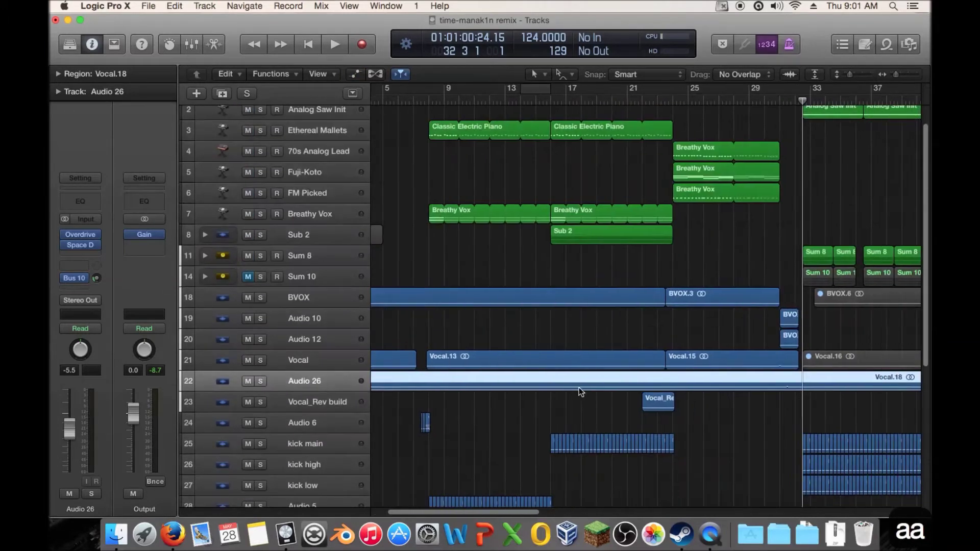
scroll(702, 390, "right", 4)
double_click(644, 379)
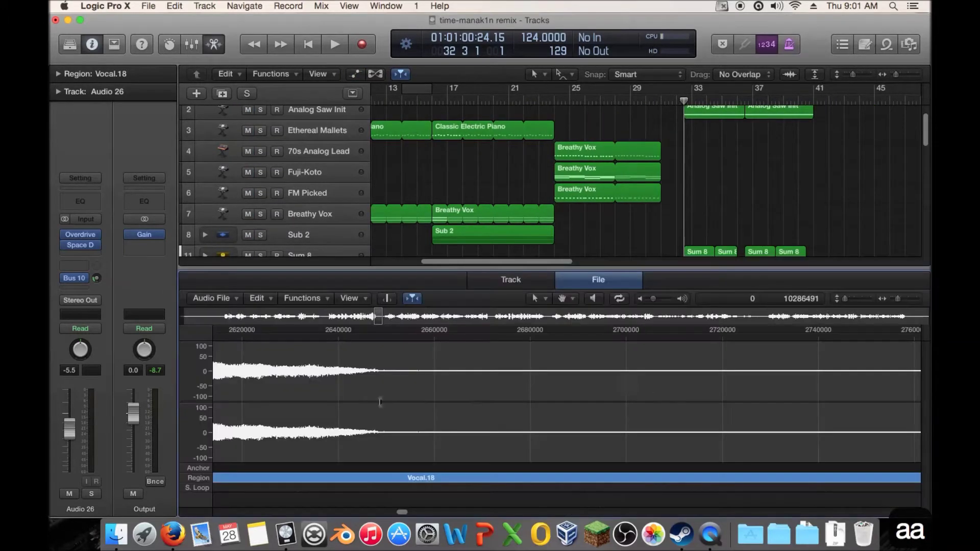
- Reverse the Vocal.18 audio with the file editor's Reverse function
left_click(218, 298)
left_click(261, 300)
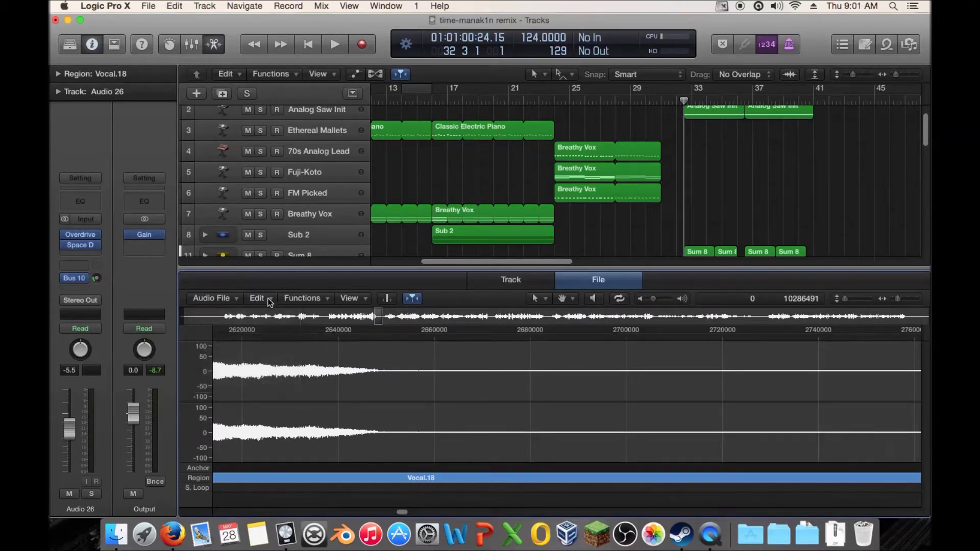
left_click(306, 299)
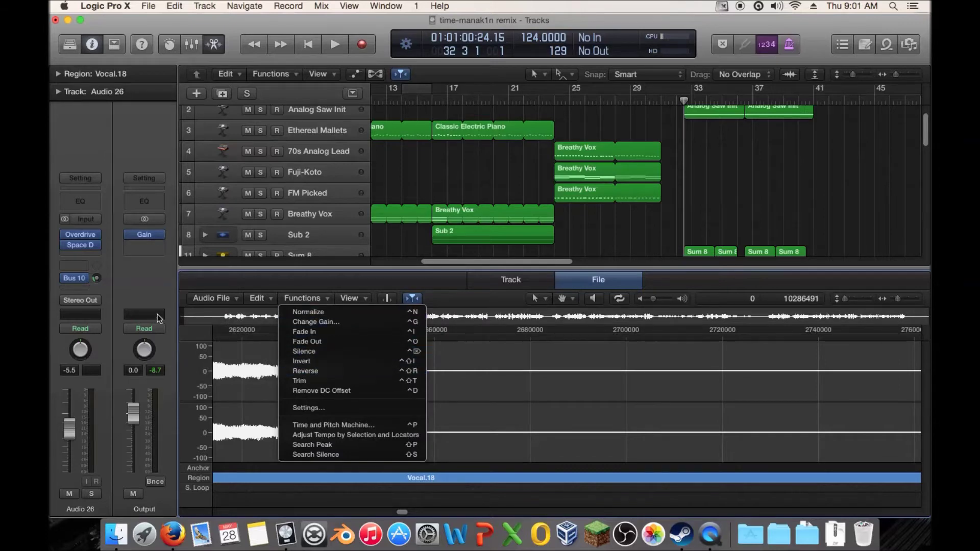
left_click(332, 374)
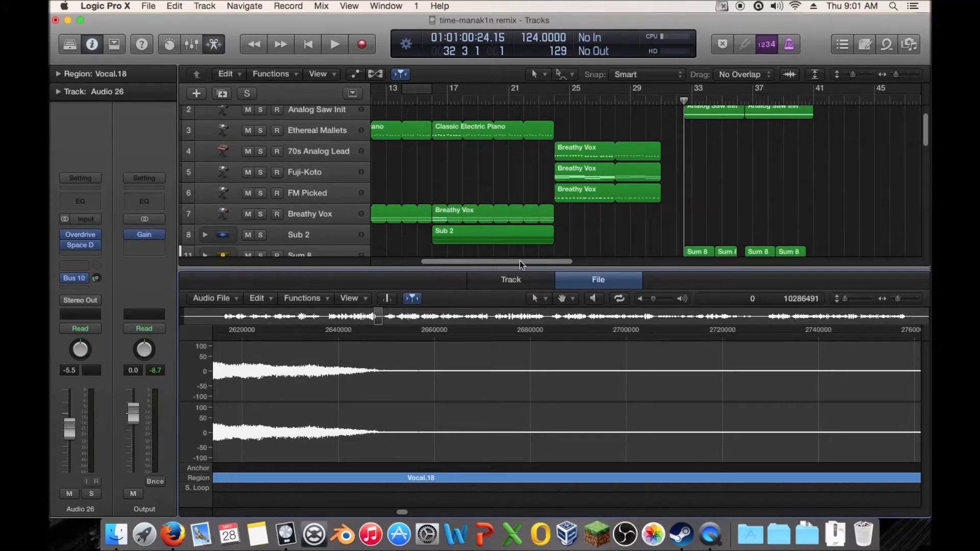
- Mute Audio 26 and play the Vocal track from about bar 19 to check how the reversal affects the original vocal
scroll(603, 227, "down", 6)
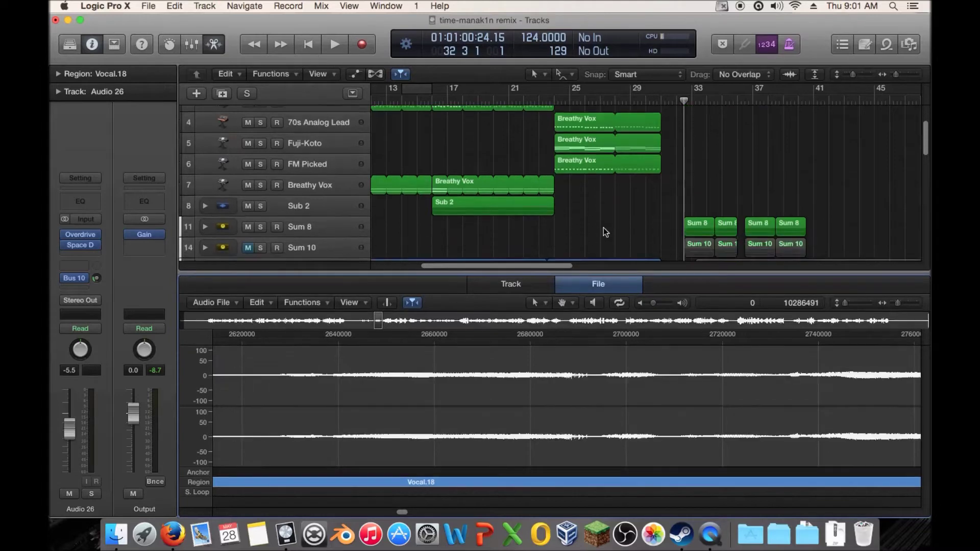
scroll(603, 227, "down", 3)
left_click_drag(896, 74, 866, 71)
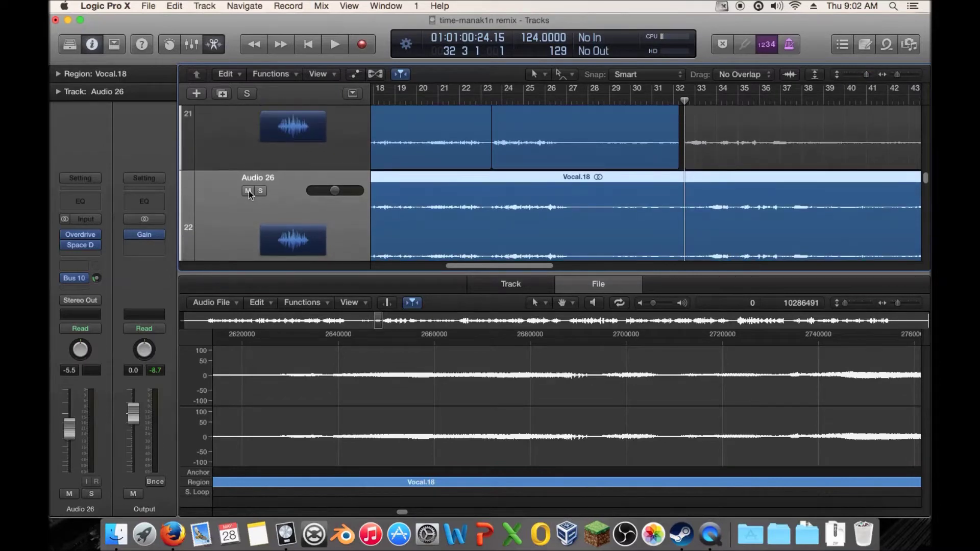
left_click(248, 191)
scroll(357, 194, "up", 3)
left_click(396, 98)
key("space")
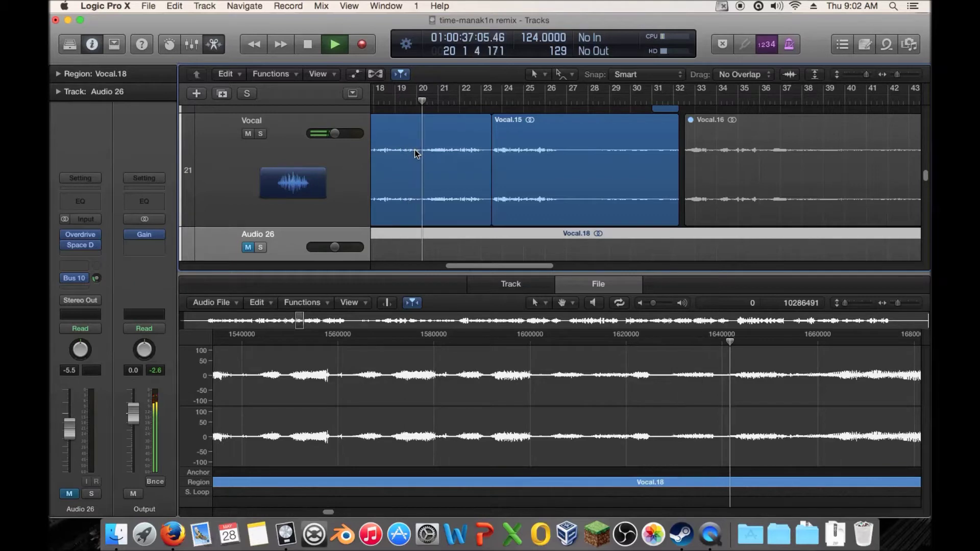
key("space")
scroll(434, 157, "down", 1)
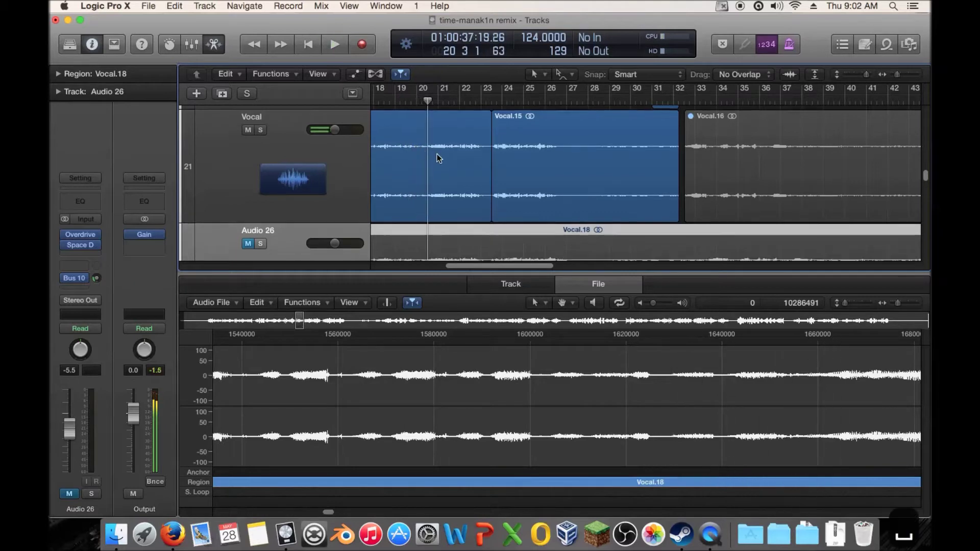
- Unmute Audio 26 and reverse the Vocal.18 audio once more to restore its original direction
left_click(247, 244)
scroll(439, 191, "down", 1)
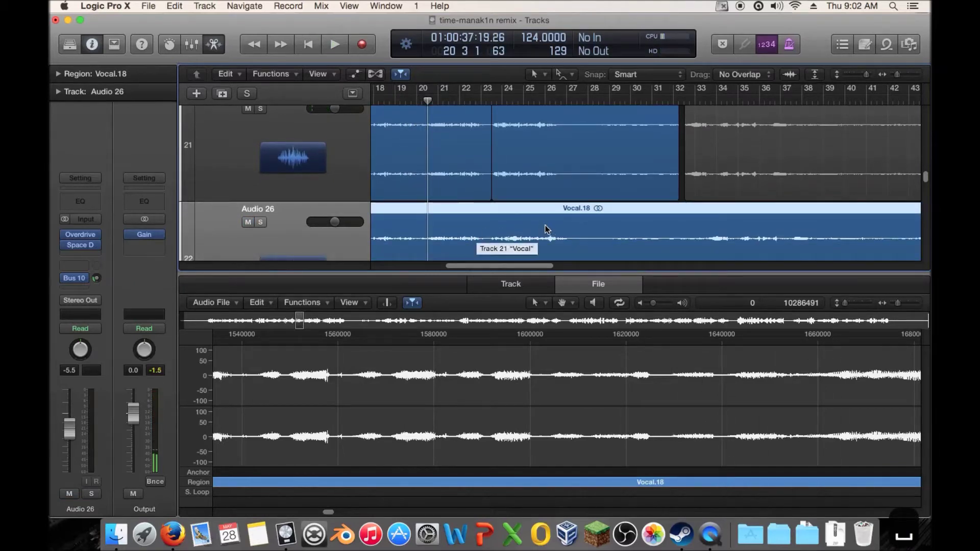
scroll(546, 230, "down", 2)
left_click(310, 304)
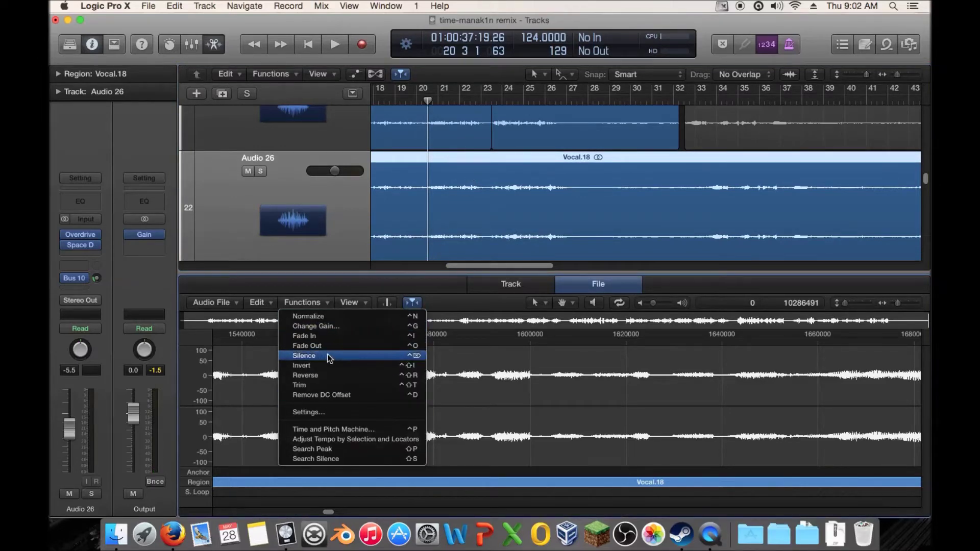
left_click(337, 380)
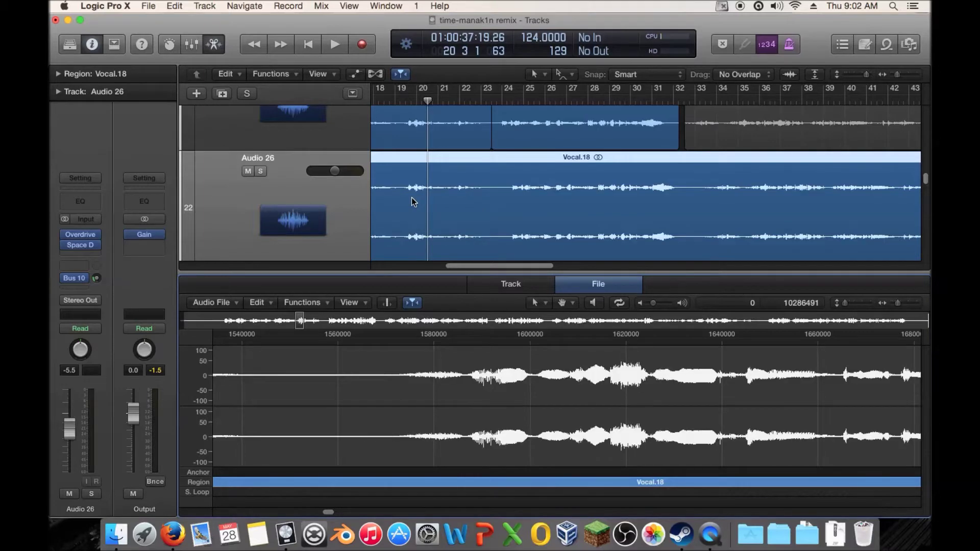
- Play the arrangement with and without Audio 26, stop playback, and leave Audio 26 unmuted and soloed
key("space")
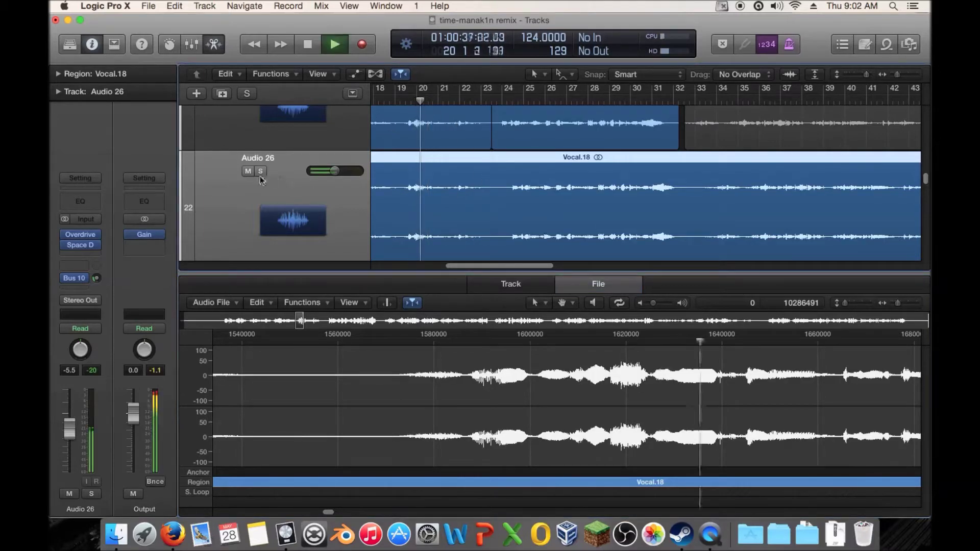
left_click(248, 172)
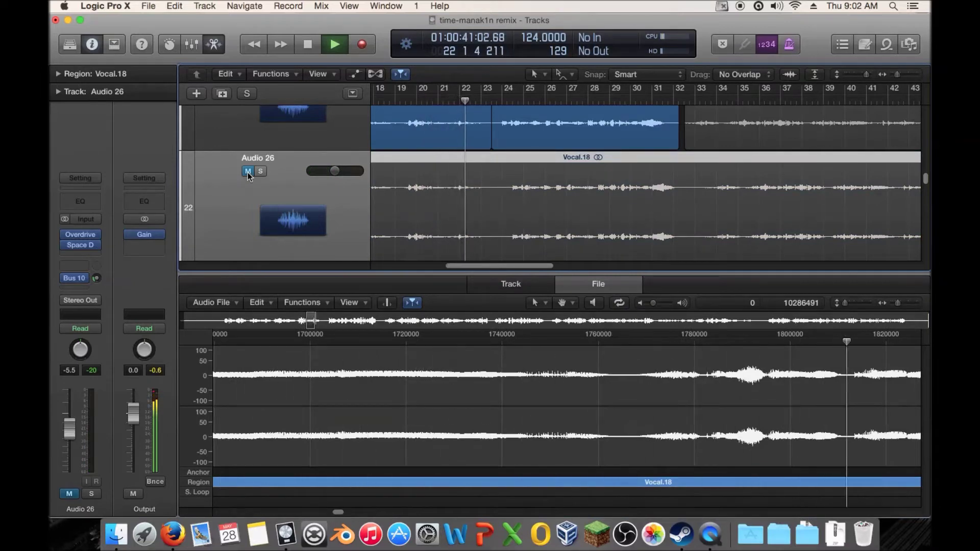
key("space")
left_click(248, 171)
left_click(261, 171)
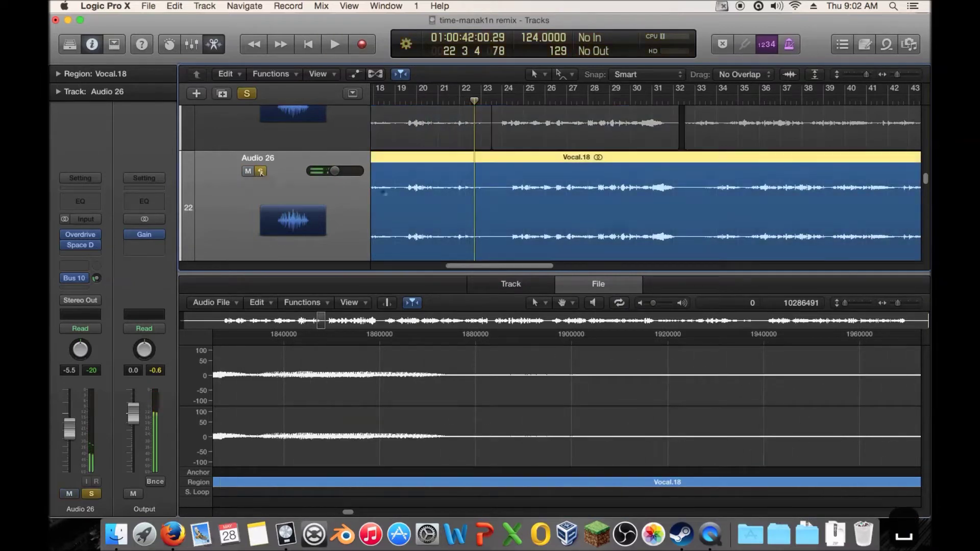
right_click(488, 196)
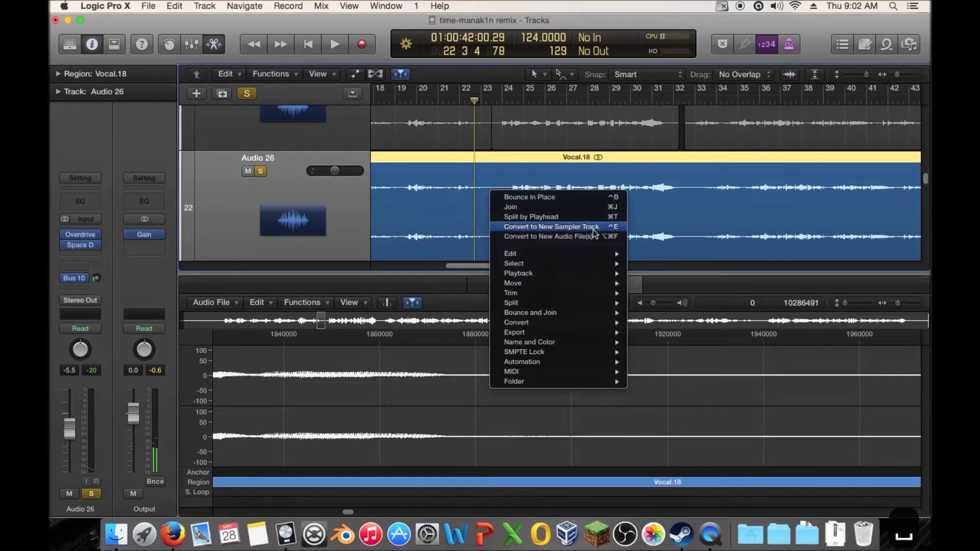
left_click(595, 239)
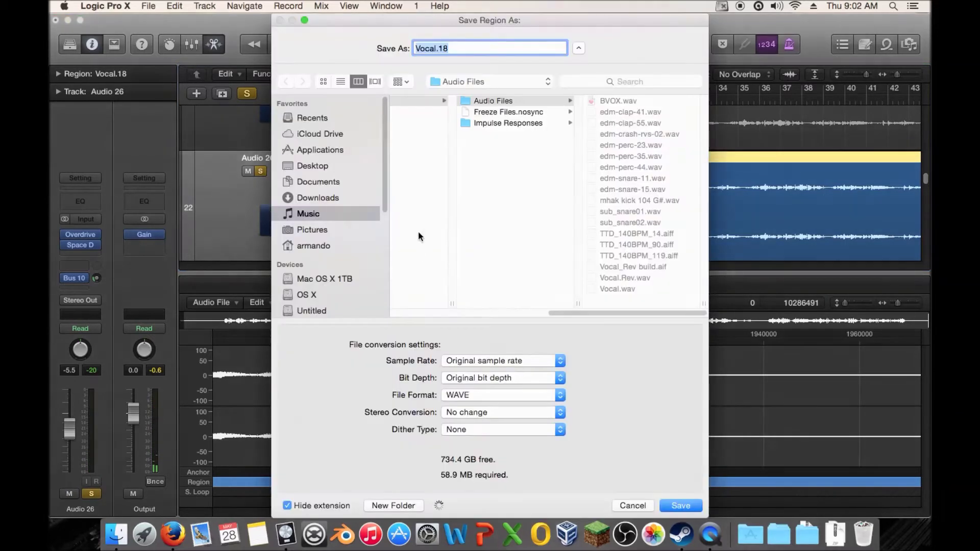
left_click(633, 505)
- Convert the Vocal.18 region on Audio 26 to a new WAVE audio file named Vocal.reverse in the Audio Files folder
right_click(516, 188)
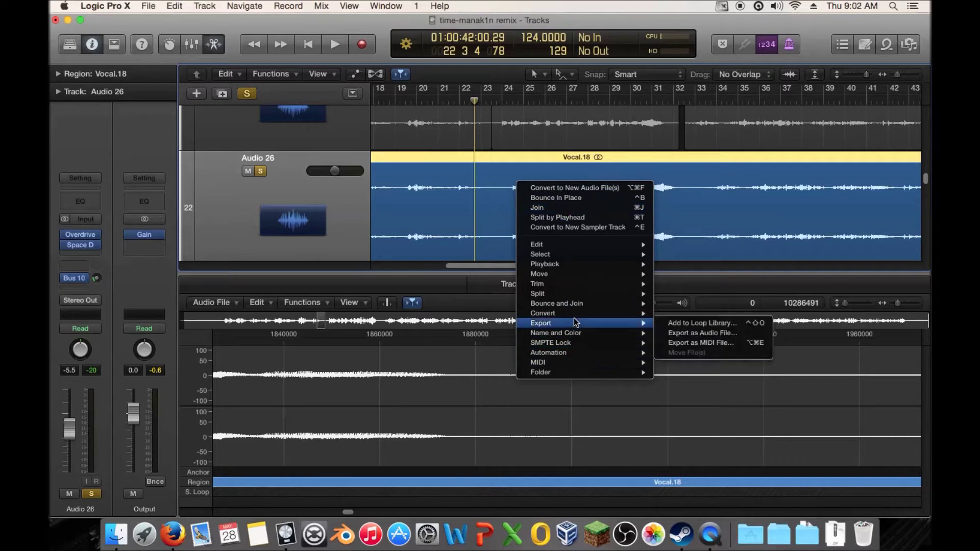
mouse_move(576, 313)
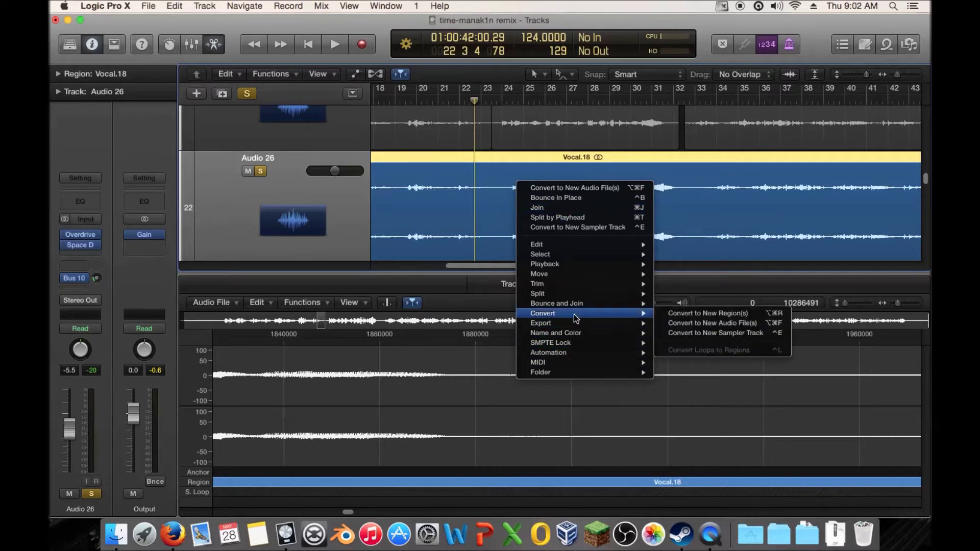
left_click(768, 325)
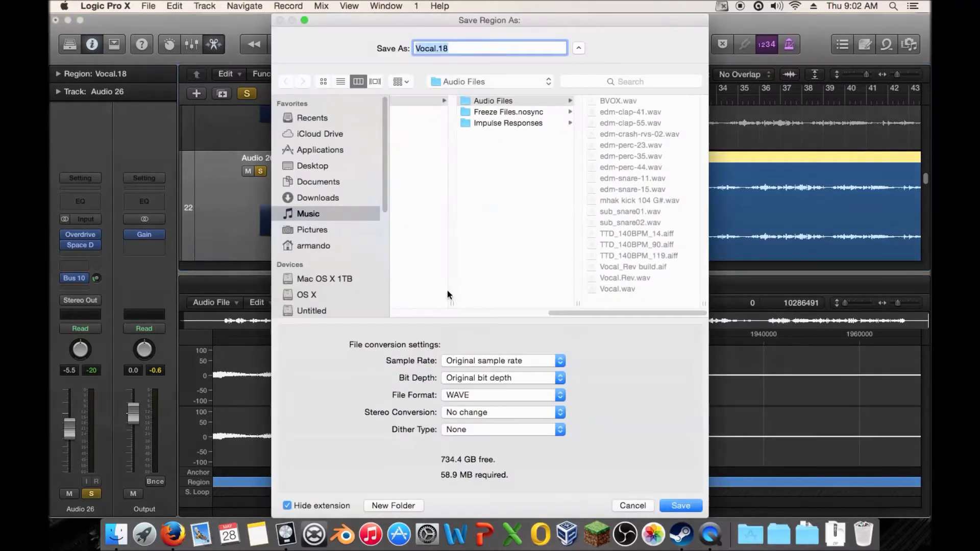
left_click(488, 48)
key("BackSpace")
key("BackSpace")
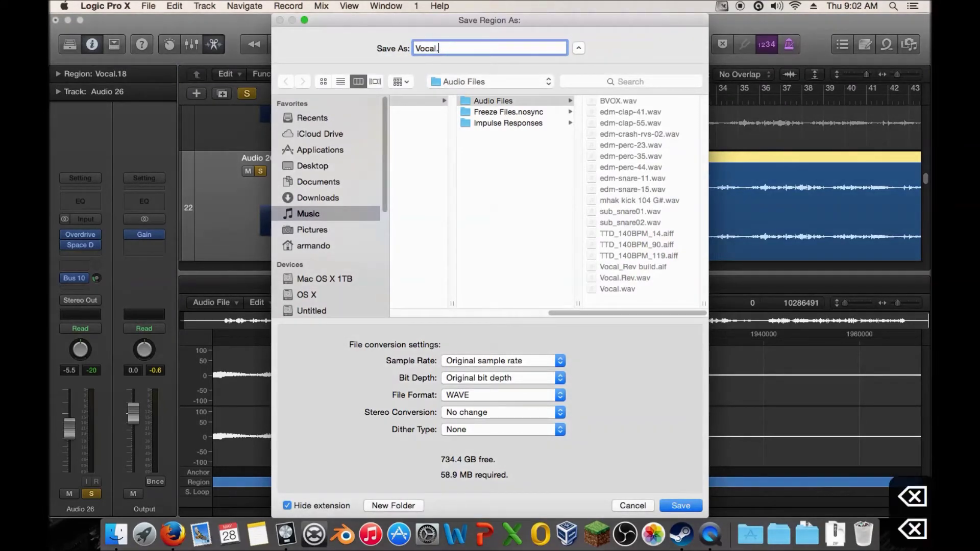
type("reverse")
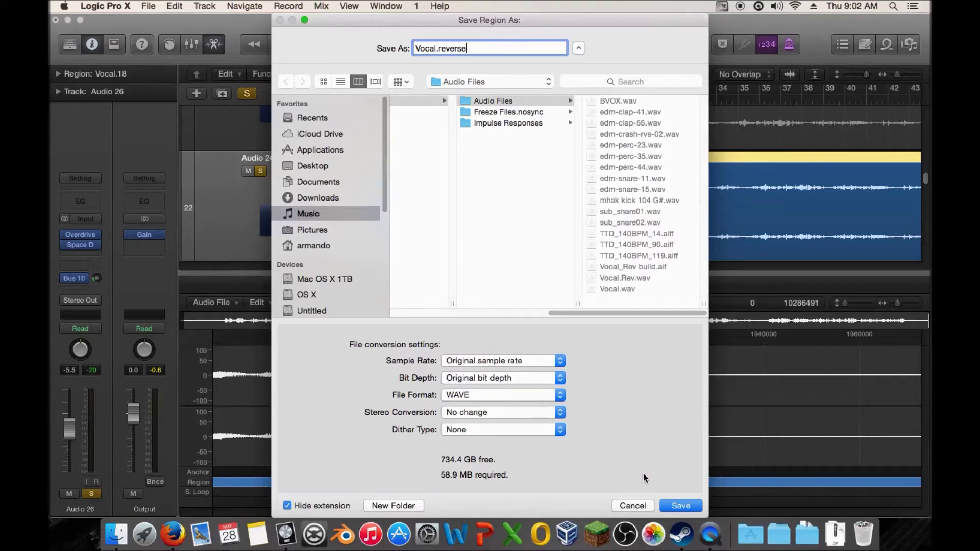
left_click(682, 505)
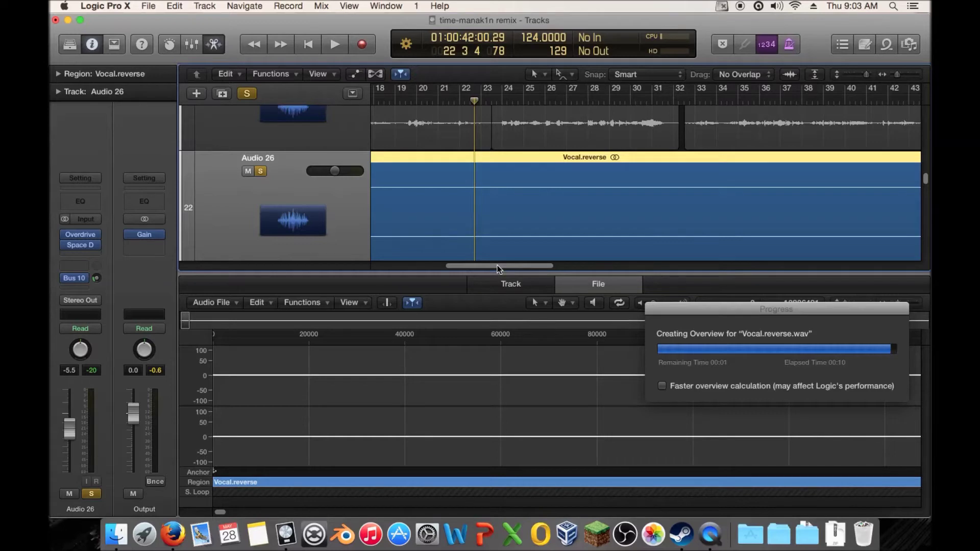
- Reverse the Vocal.reverse audio on Audio 26 with the file editor's Reverse function
left_click_drag(501, 265, 459, 265)
scroll(586, 238, "down", 1)
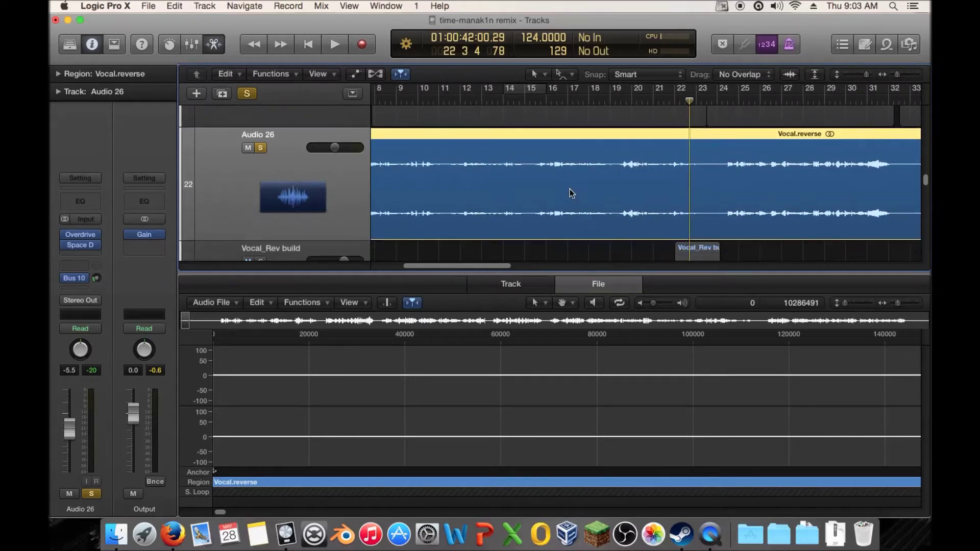
left_click(315, 304)
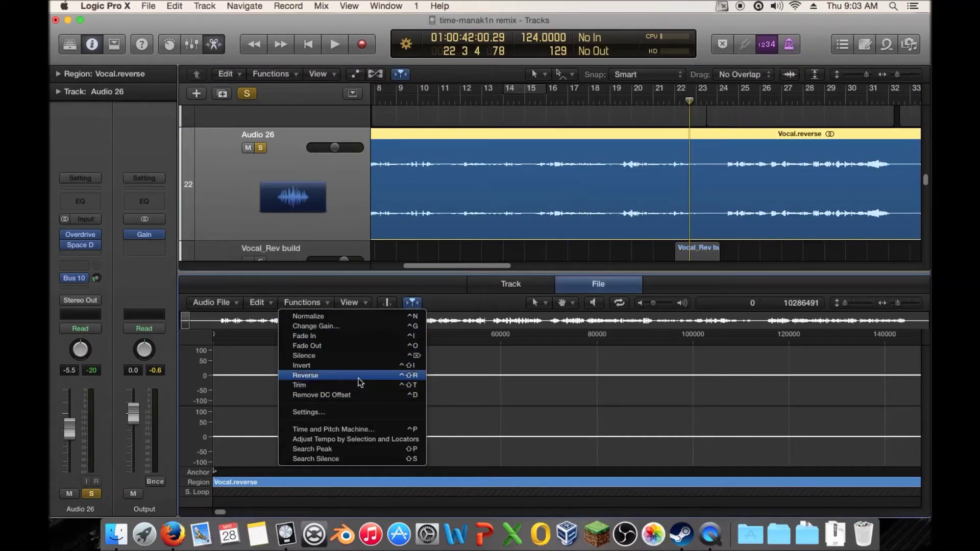
left_click(359, 382)
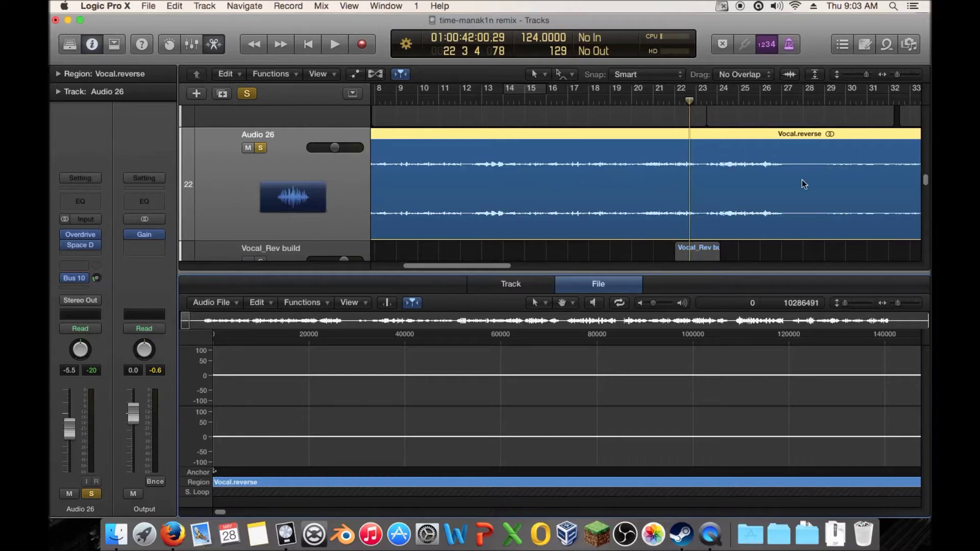
- Play the soloed Vocal.reverse region from bar 5 to about bar 8
left_click_drag(897, 74, 892, 74)
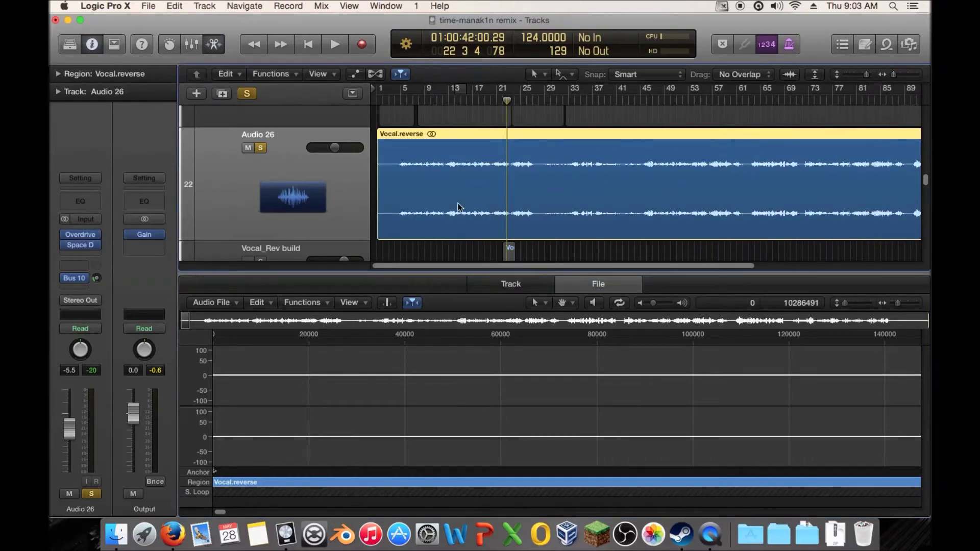
left_click_drag(393, 101, 400, 99)
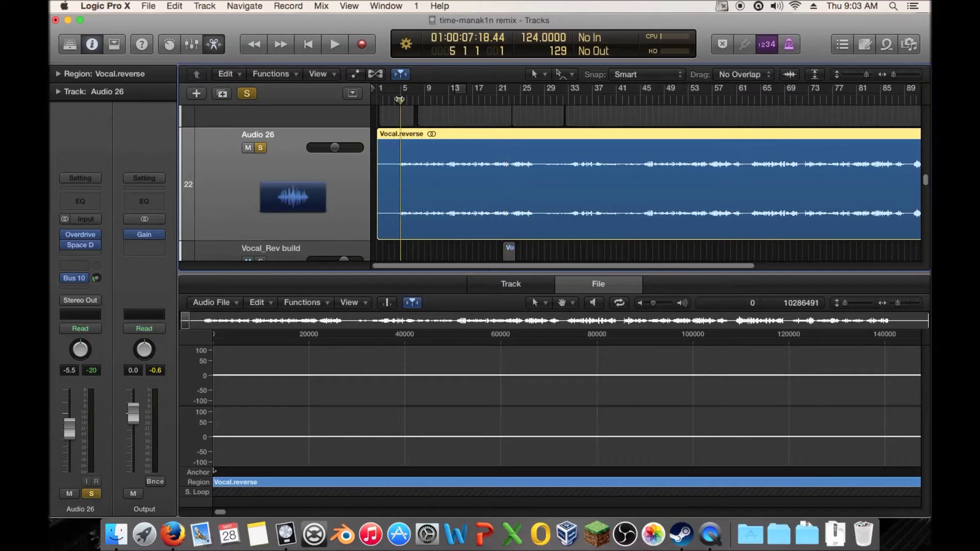
key("space")
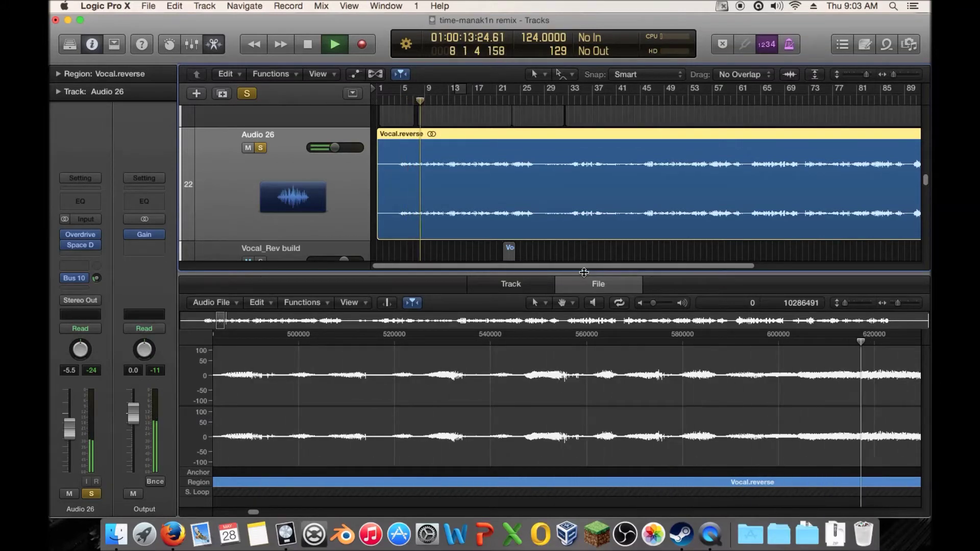
key("space")
- Examine the Vocal.reverse waveform between bars 4 and 20, moving the playhead to bar 7 and back to bar 6 beat 3
left_click_drag(422, 100, 413, 102)
left_click_drag(892, 75, 869, 76)
scroll(550, 157, "down", 3)
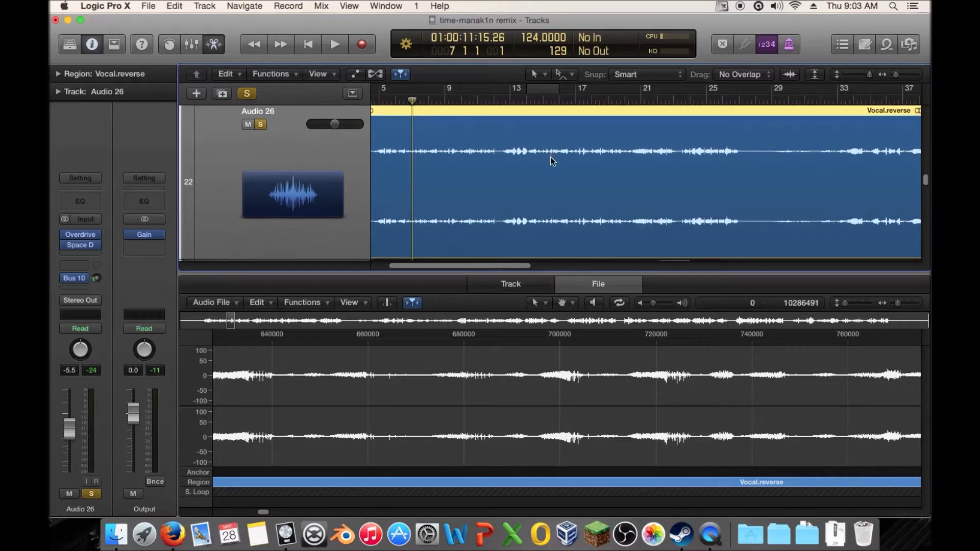
scroll(483, 168, "up", 3)
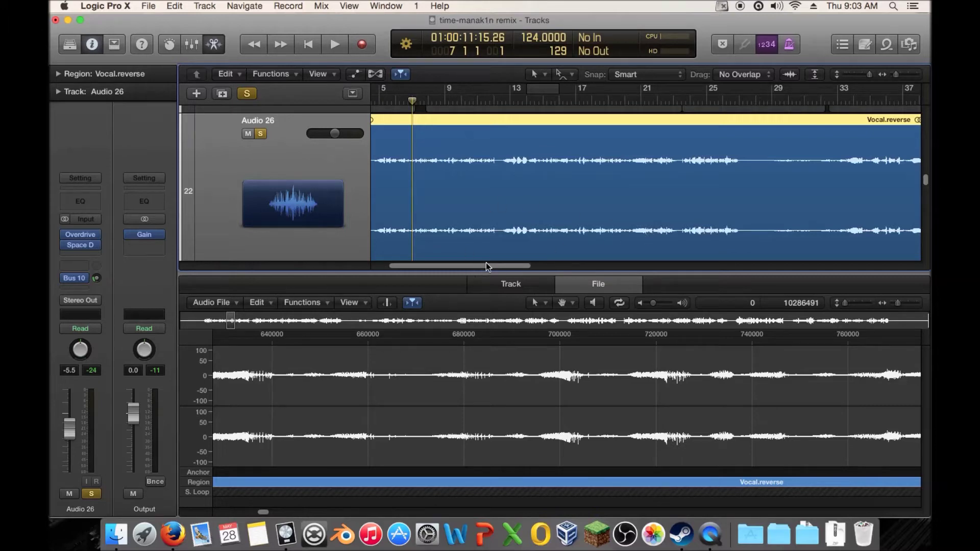
scroll(477, 247, "down", 1)
scroll(439, 265, "left", 3)
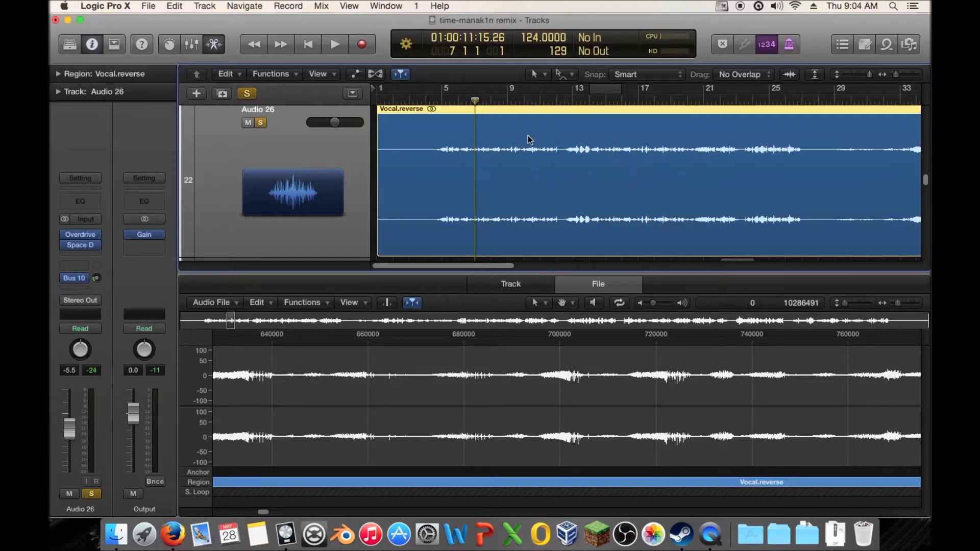
mouse_move(475, 100)
left_mouse_down()
mouse_move(458, 102)
mouse_move(466, 110)
left_mouse_up()
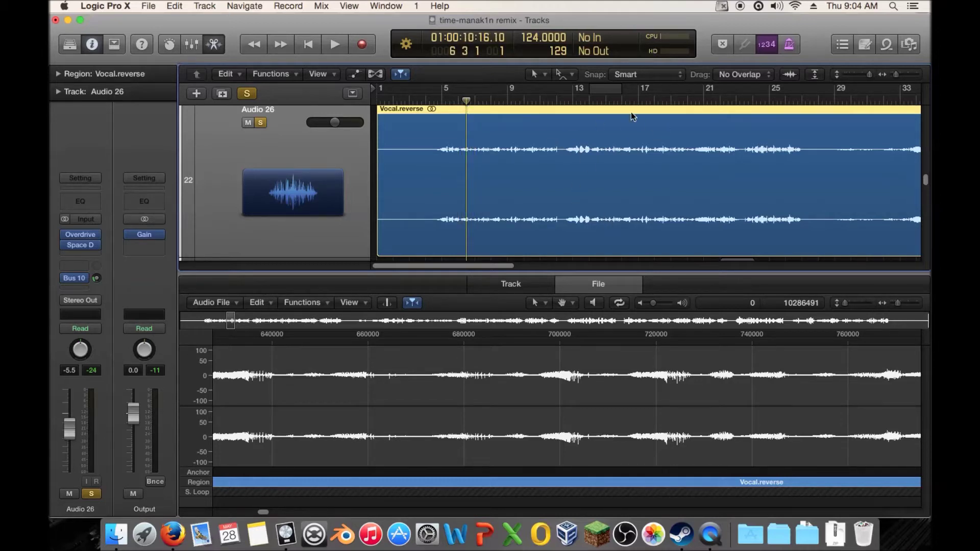
left_click_drag(895, 76, 899, 76)
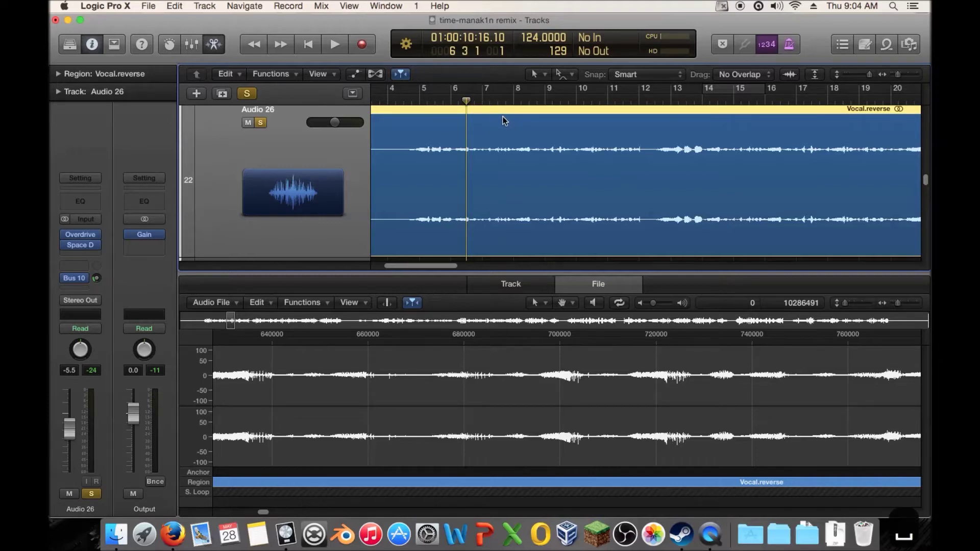
- Play the soloed Vocal.reverse region from bar 6 beat 3 to around bar 8
key("space")
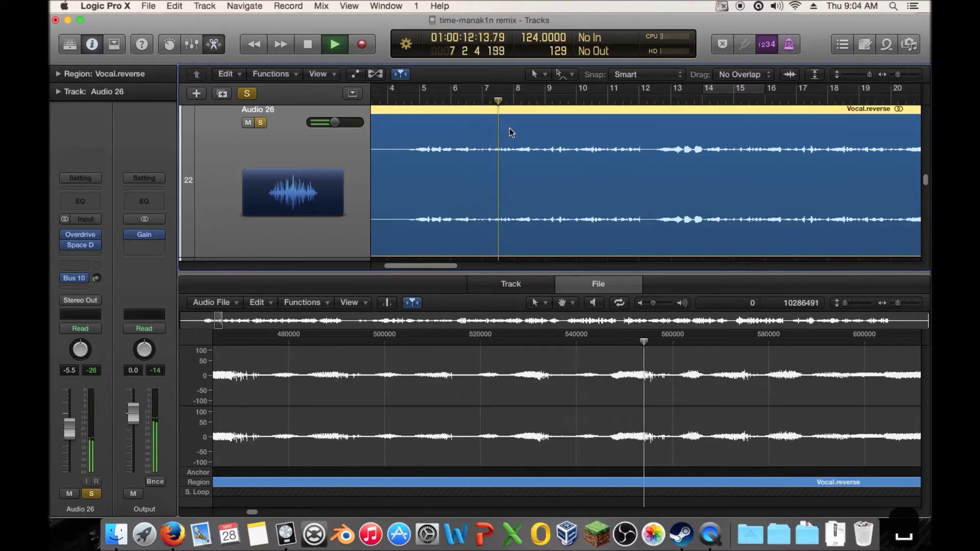
key("space")
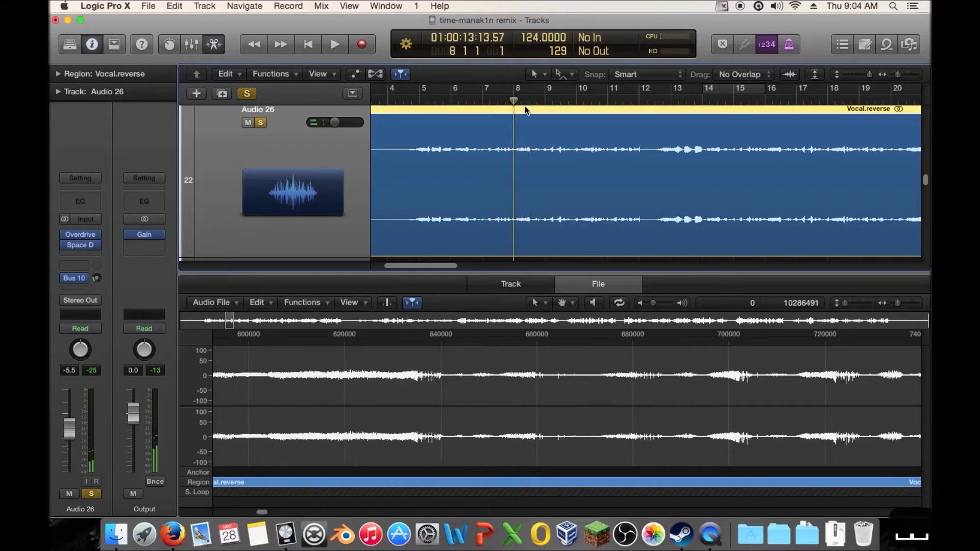
key("space")
key("space")
- Split the Vocal.reverse region at bar 8 and delete the part before it
left_click_drag(514, 103, 513, 103)
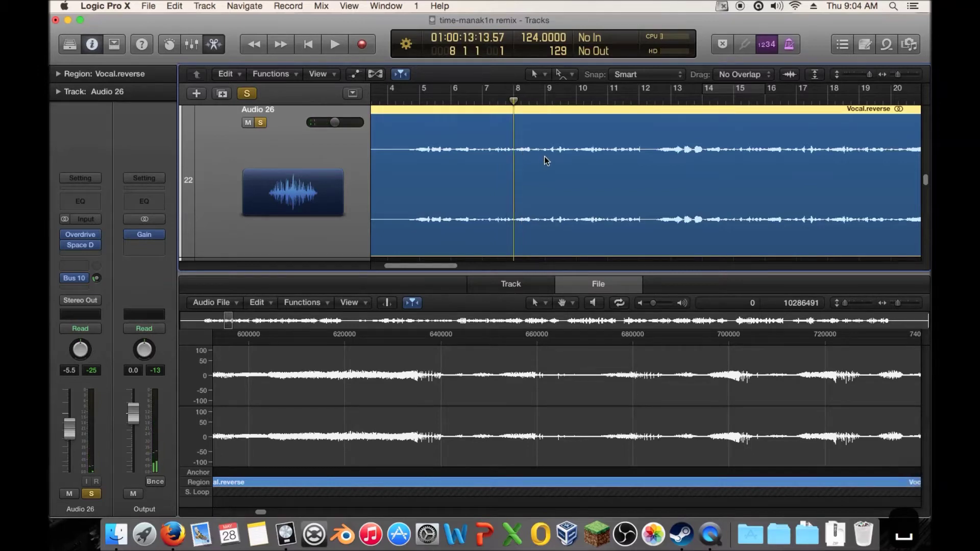
right_click(546, 154)
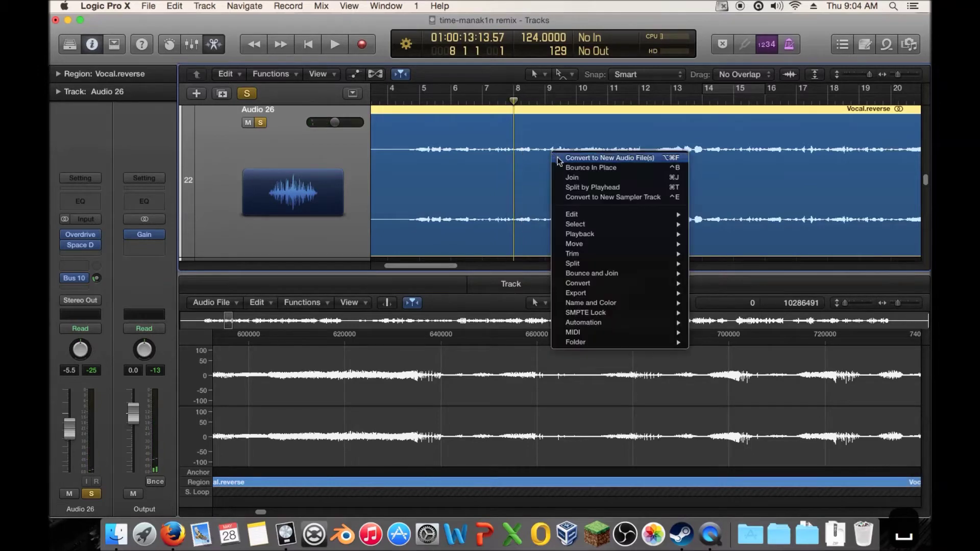
left_click(629, 187)
key("BackSpace")
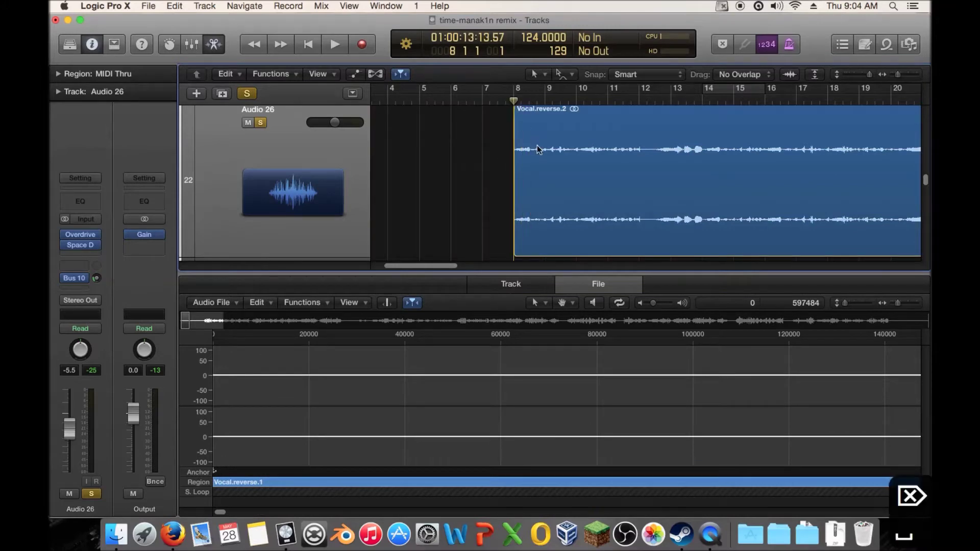
- Play the remaining reversed vocal from bar 8 and split it at bar 8 beat 3
key("space")
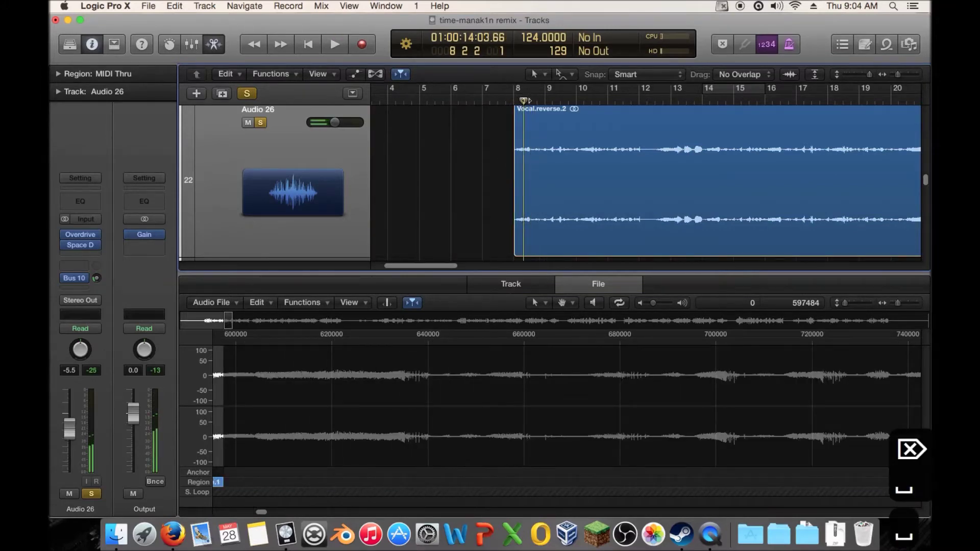
right_click(550, 193)
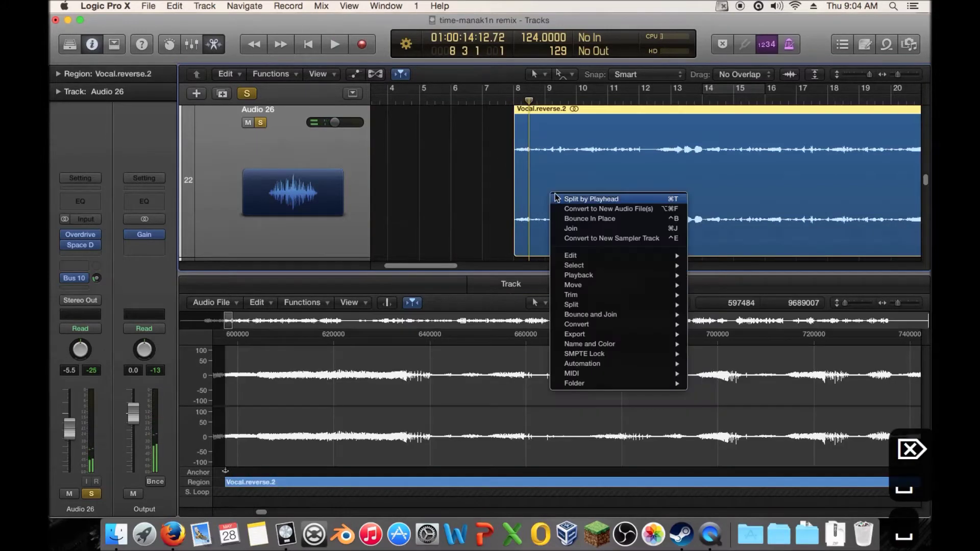
left_click(617, 200)
- Close the audio file editor to give the whole window to the track arrangement
left_click_drag(899, 76, 863, 75)
scroll(813, 118, "up", 5)
scroll(789, 132, "down", 3)
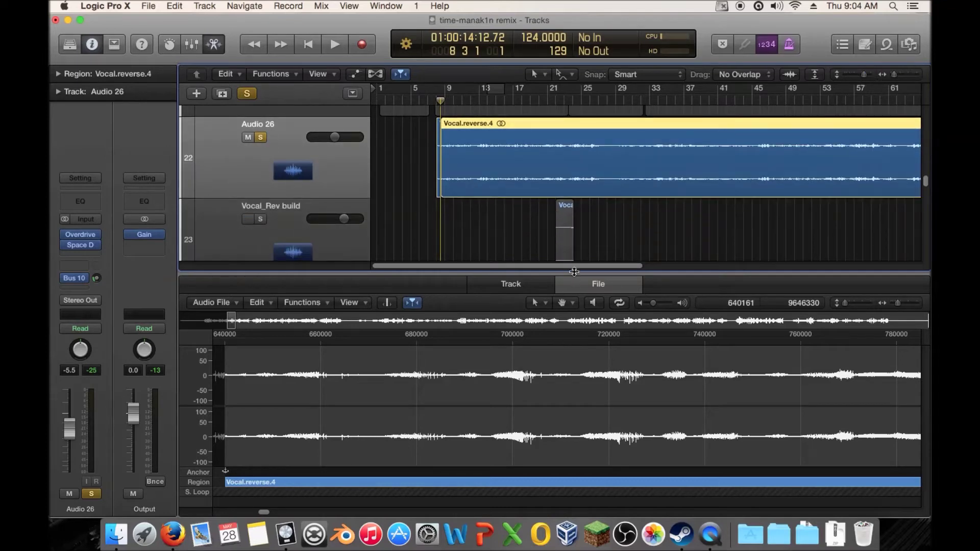
key("e")
left_click_drag(894, 74, 853, 74)
scroll(823, 162, "up", 1)
scroll(823, 165, "up", 8)
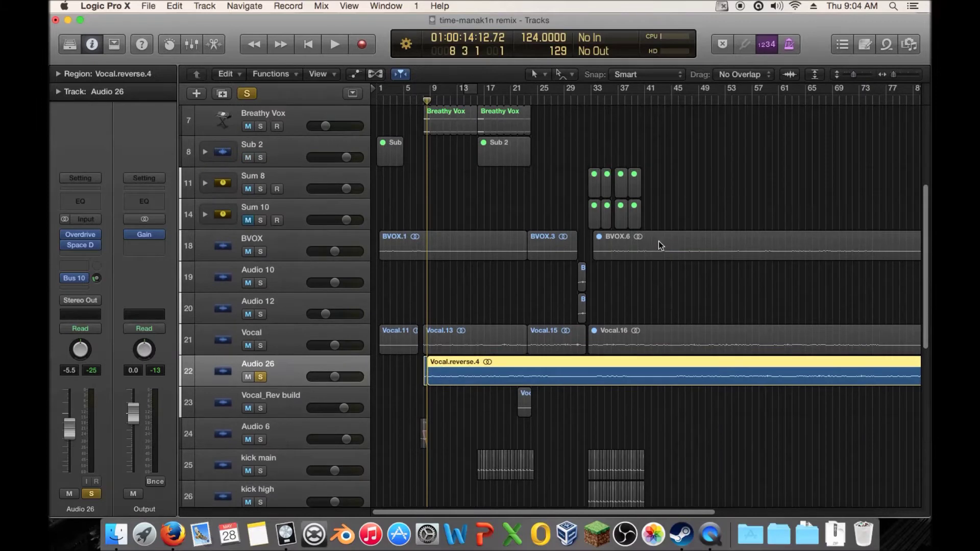
- Unsolo the Audio 26 track and move the playhead to bar 33
key("s")
scroll(587, 153, "up", 2)
left_click(592, 97)
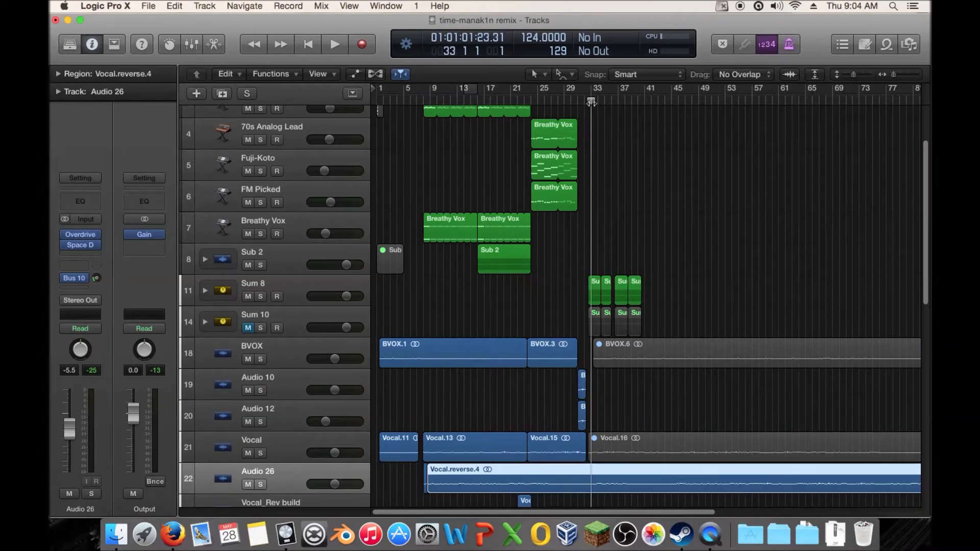
- Rename the Audio 26 track as Vocal Reverse
scroll(620, 157, "down", 4)
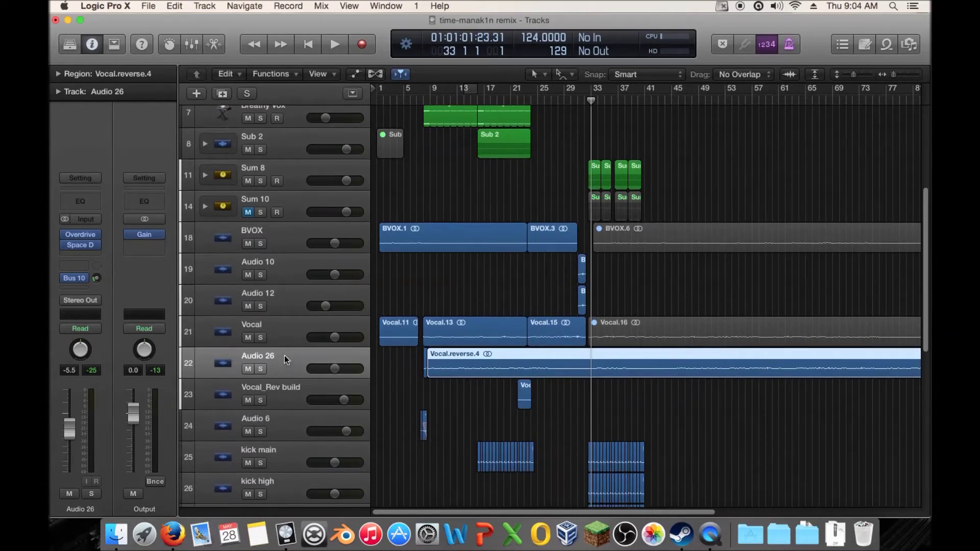
double_click(264, 355)
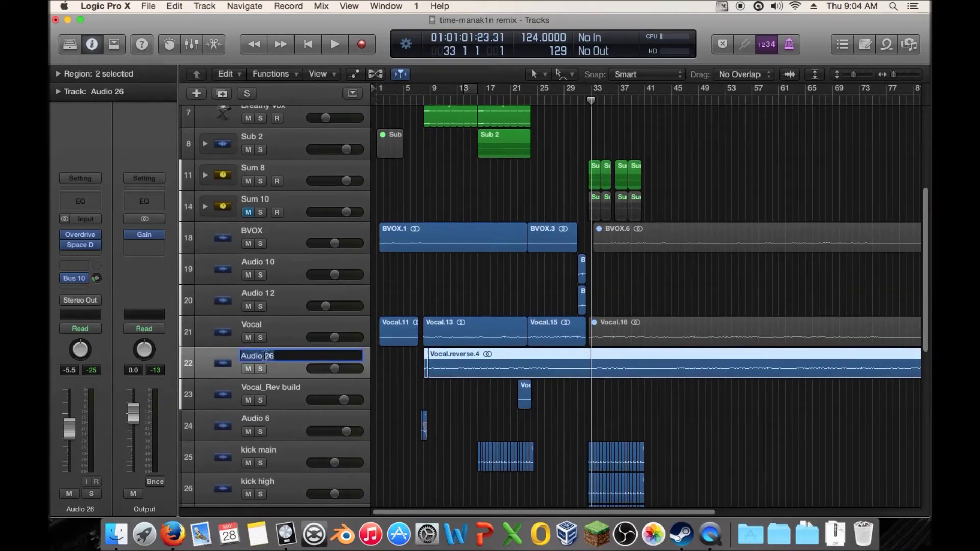
type("Vocal R")
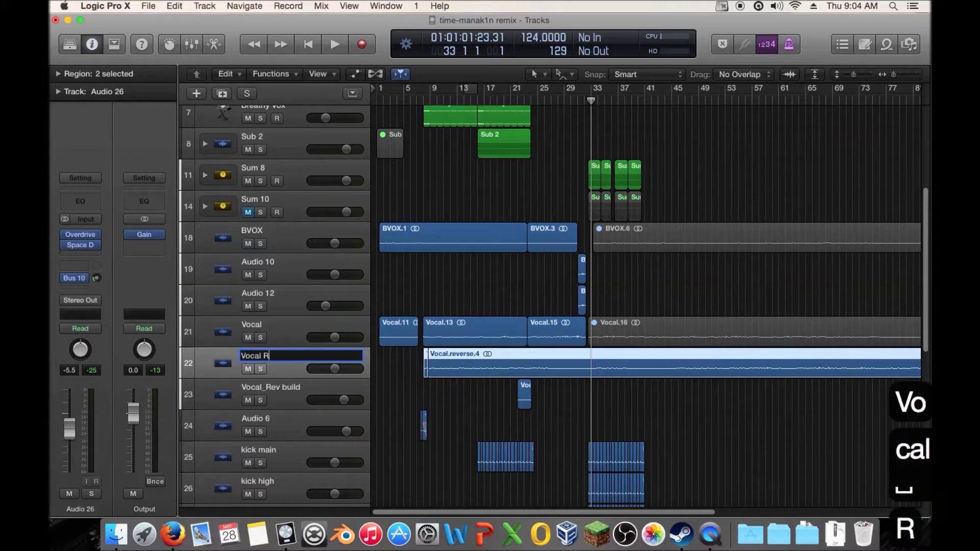
type("everse")
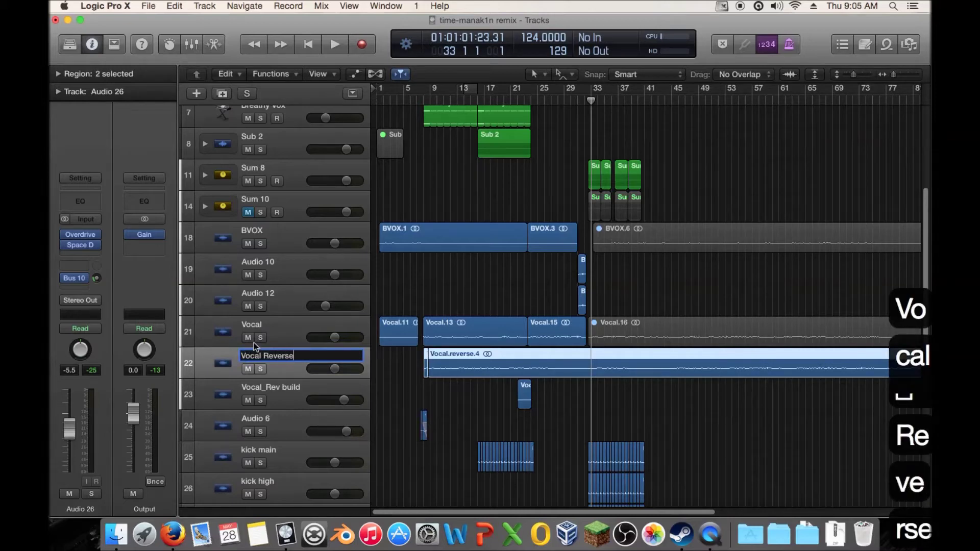
- Create a duplicate of the Vocal Reverse track with the same settings and name it Vocal Chops
left_click(222, 93)
scroll(357, 376, "down", 1)
double_click(266, 369)
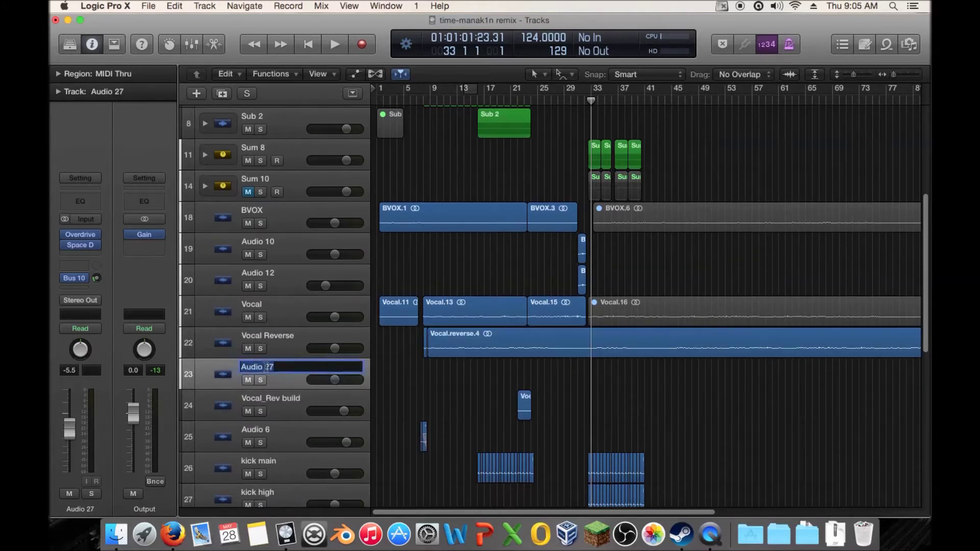
type("Vocal ")
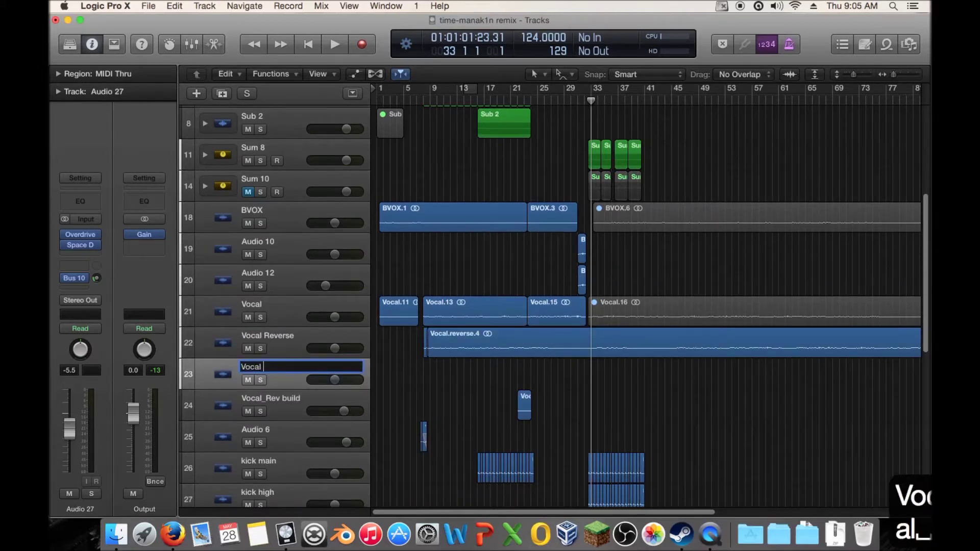
type("Chops")
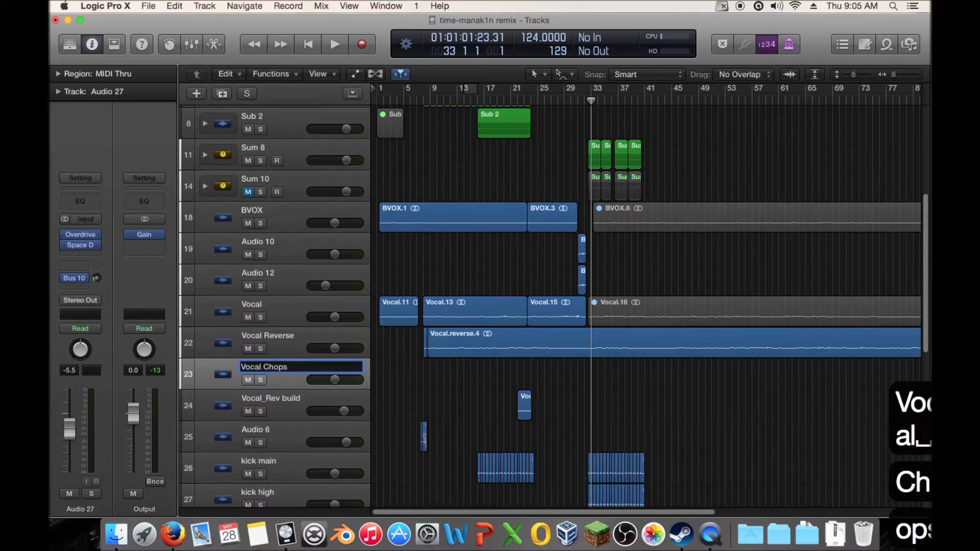
key("Return")
- Move the short reversed vocal region to bar 33 on Vocal Chops and place that track directly above Sum 8
left_click_drag(426, 347, 593, 376)
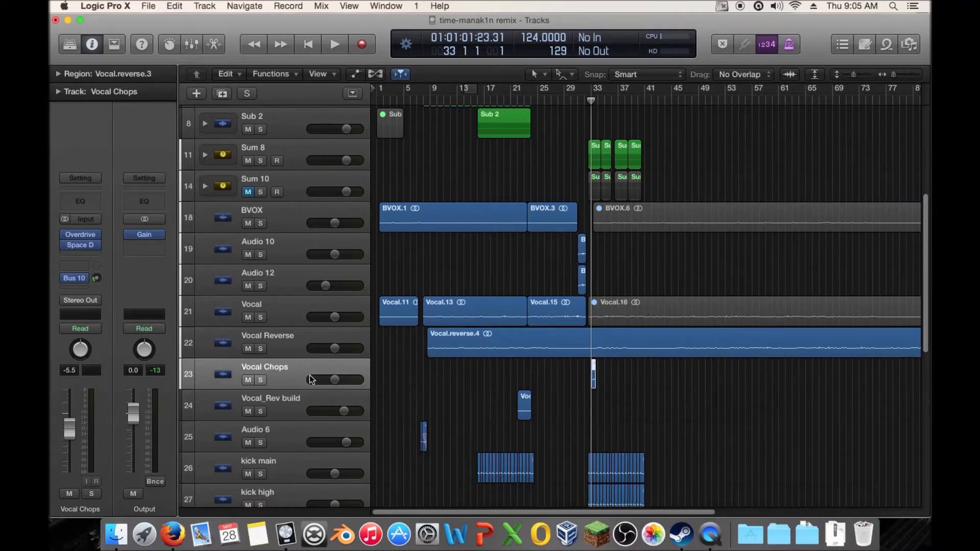
left_click_drag(289, 365, 336, 169)
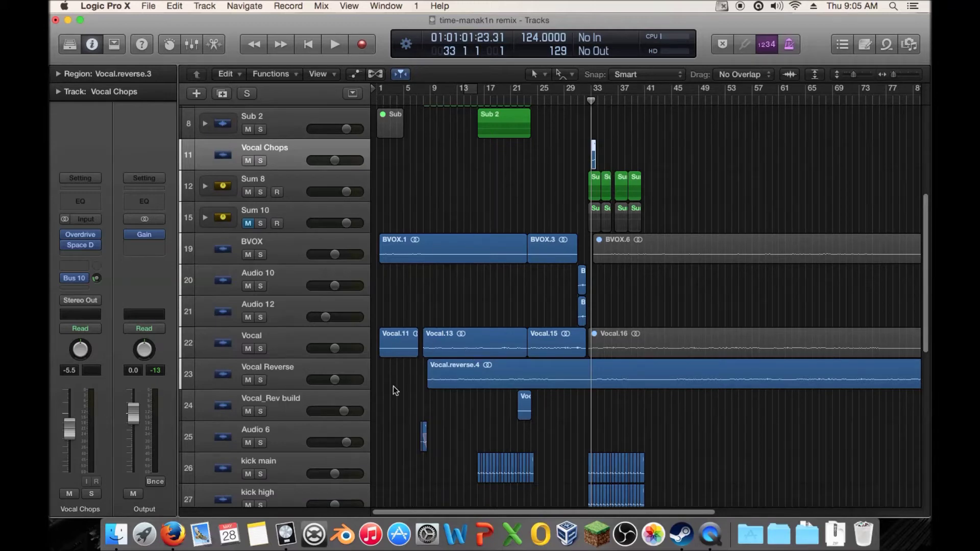
- Extend the start of the Vocal.reverse.4 region back to the project start and mute the Vocal Reverse track
left_click(276, 377)
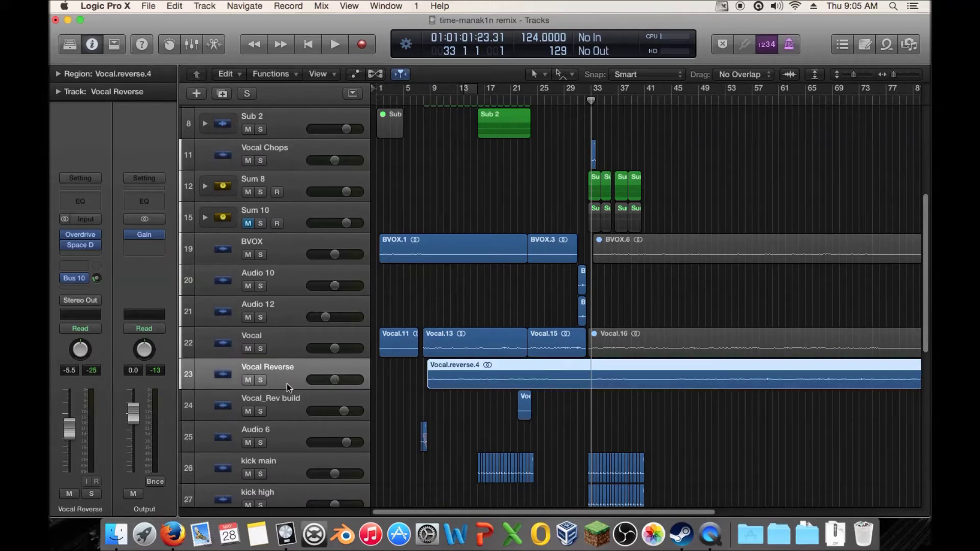
left_click_drag(427, 382, 378, 382)
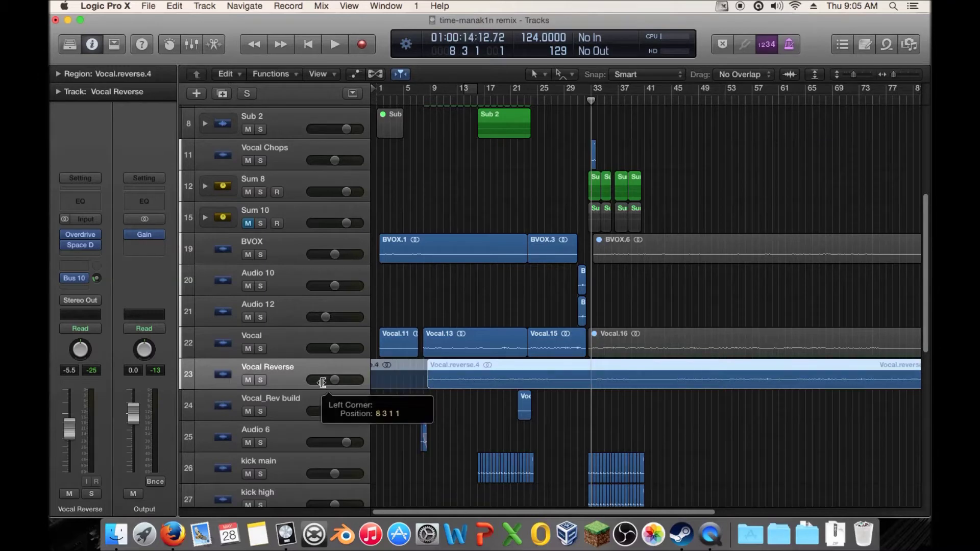
left_click(460, 399)
left_click(742, 363)
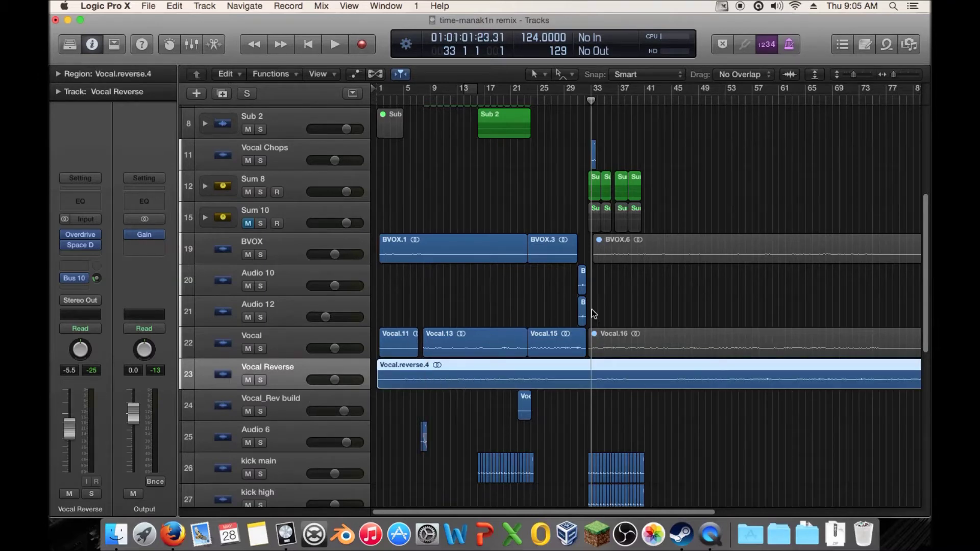
left_click(248, 380)
scroll(714, 255, "up", 3)
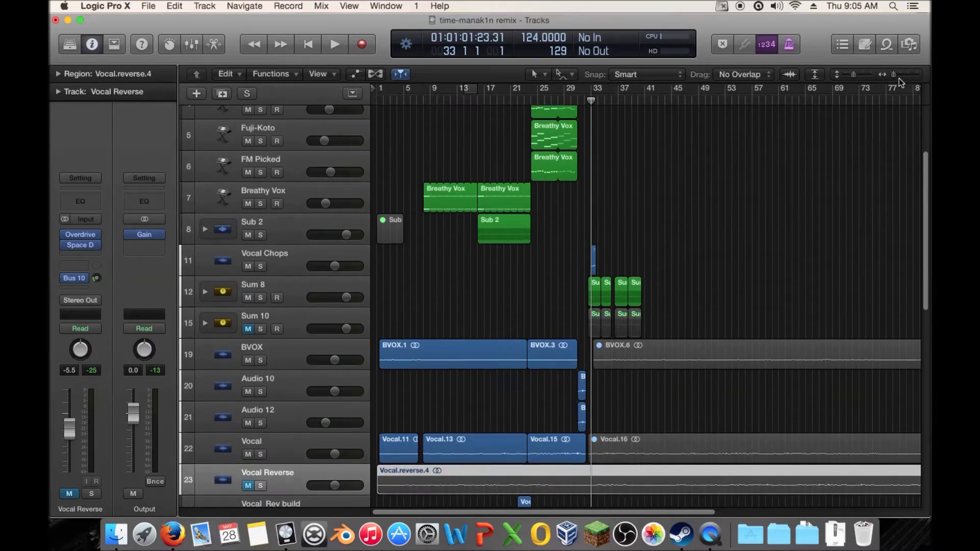
- Mute the Vocal Chops track and play the arrangement from about bar 30 to bar 34 beat 3
left_click_drag(894, 75, 899, 76)
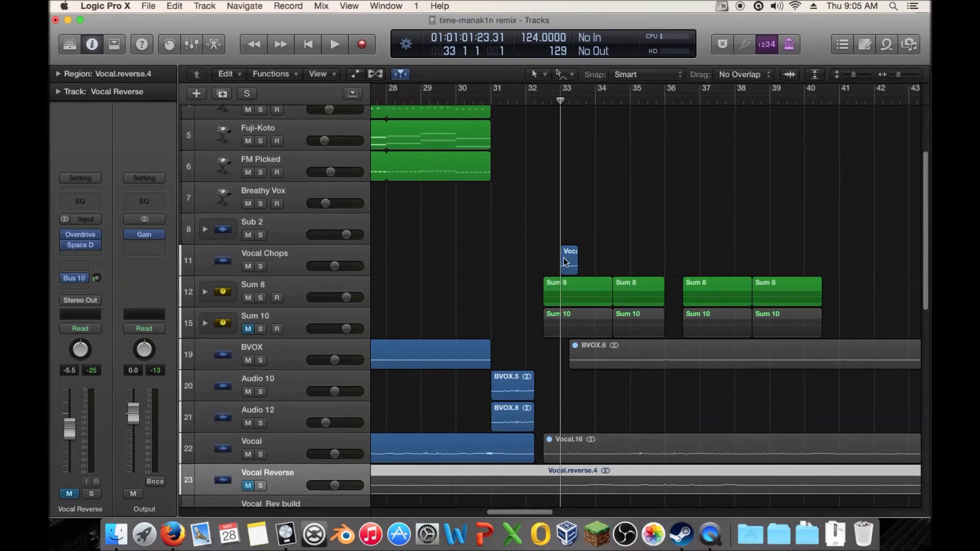
left_click(248, 265)
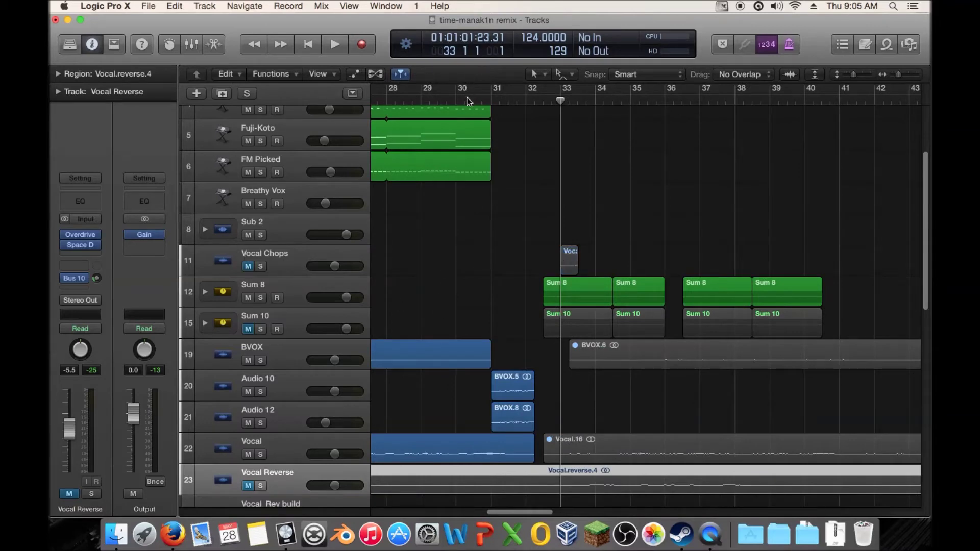
left_click(452, 100)
key("space")
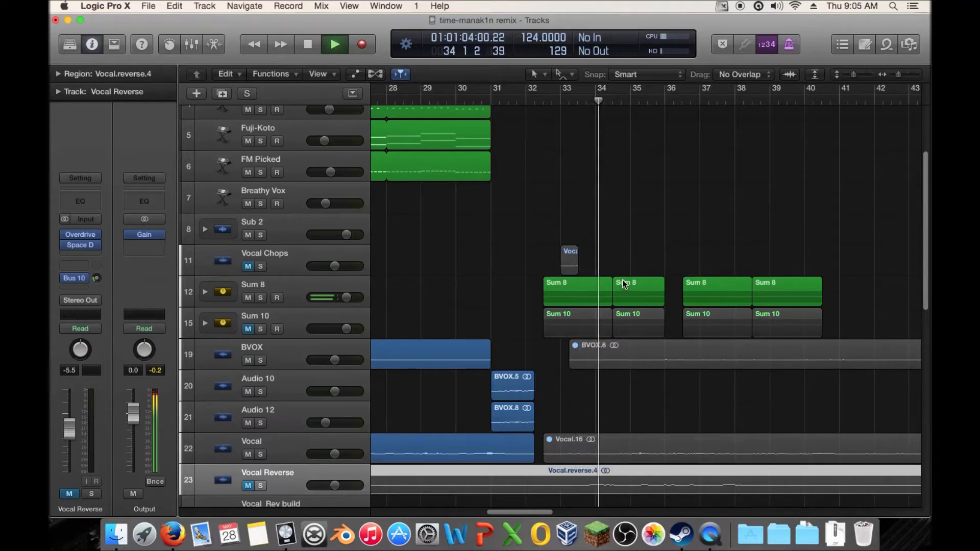
key("space")
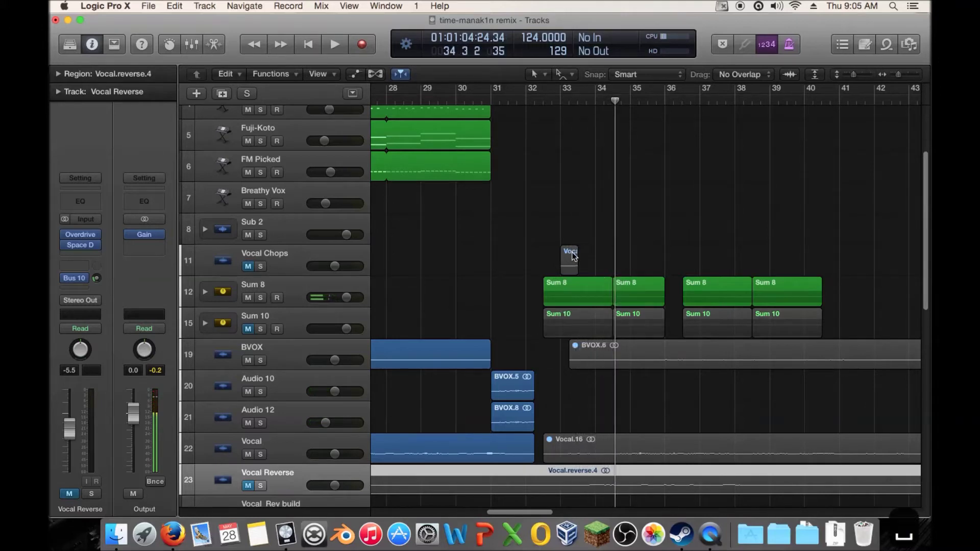
- Move the Vocal.reverse.3 region to bar 32 beat 3 and unmute the Vocal Chops track
left_click_drag(572, 255, 555, 255)
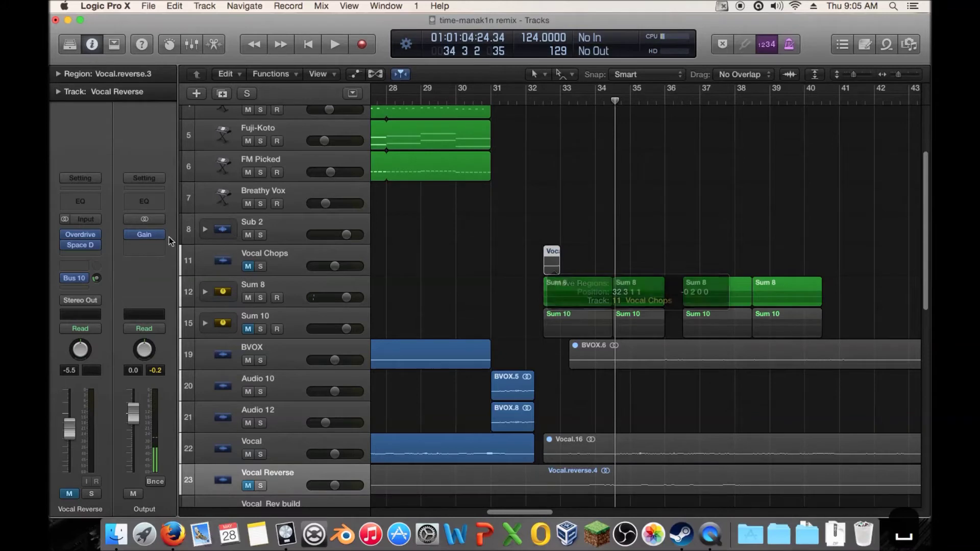
left_click(248, 266)
- Play the arrangement twice from around bar 32 to about bar 33 to hear the vocal chop in the mix
double_click(525, 102)
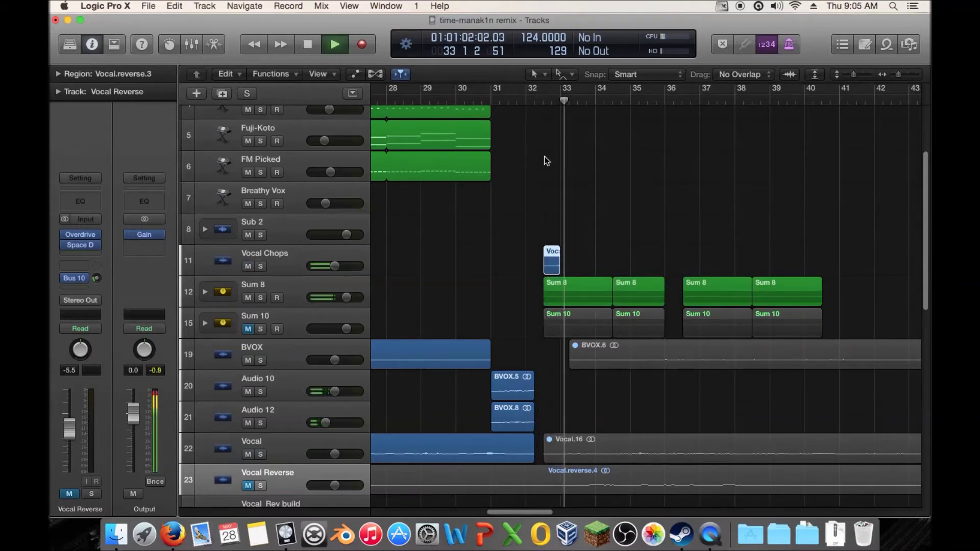
key("space")
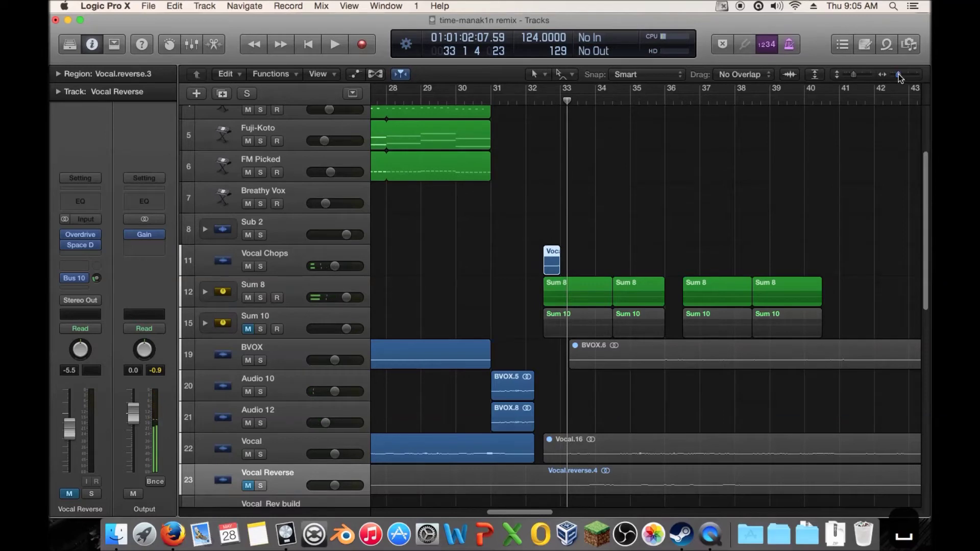
left_click_drag(898, 74, 901, 75)
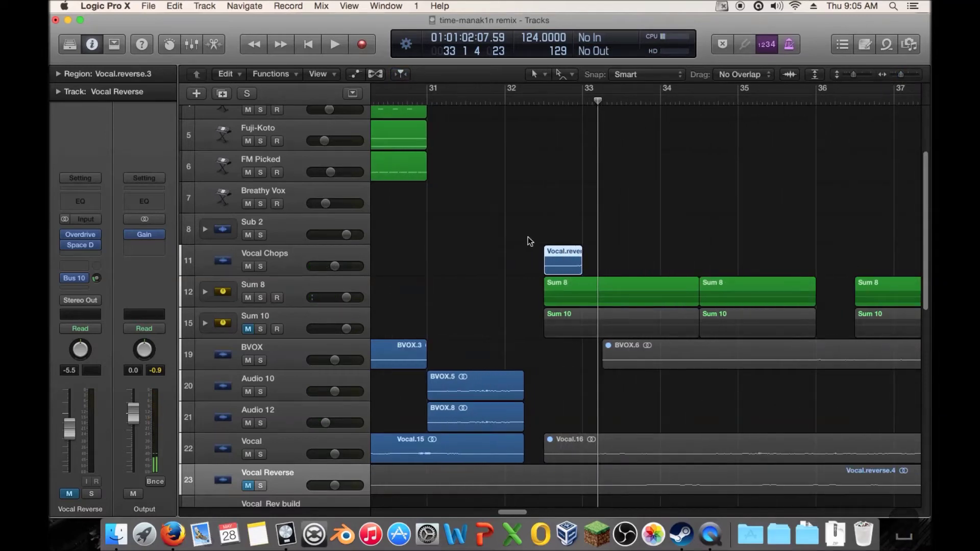
double_click(474, 97)
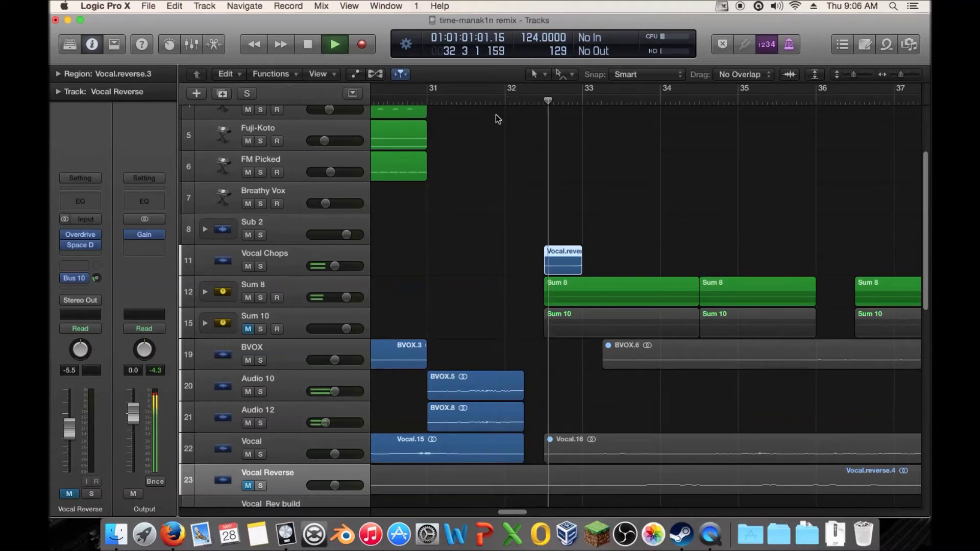
key("space")
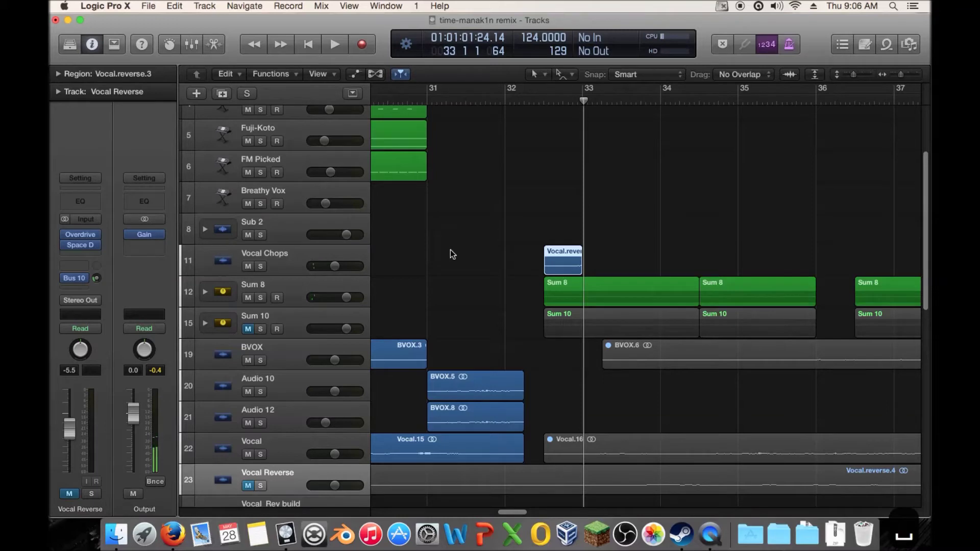
- Set the fade-in of the Vocal.reverse.3 region on the Vocal Chops track to 588 and play it in the mix
left_click(317, 253)
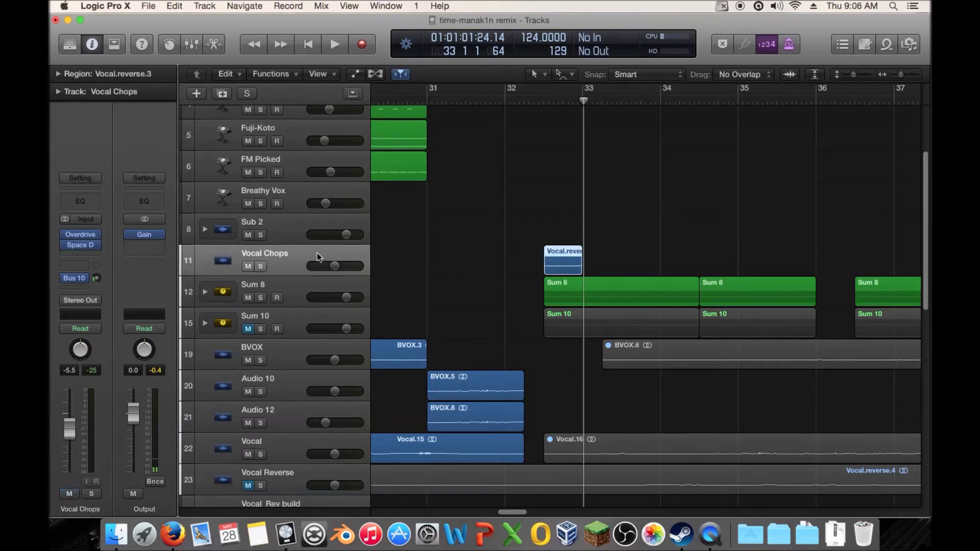
left_click(58, 74)
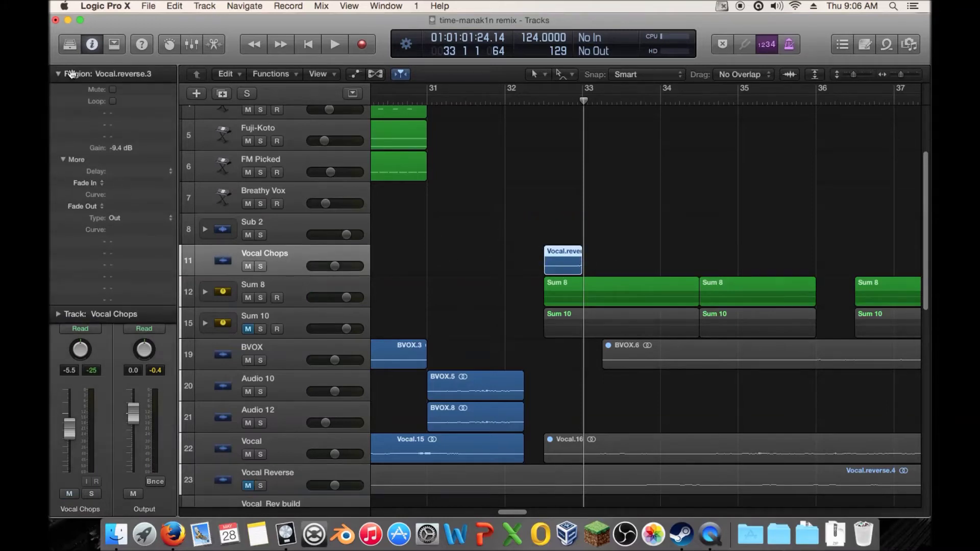
left_click_drag(119, 182, 170, 5)
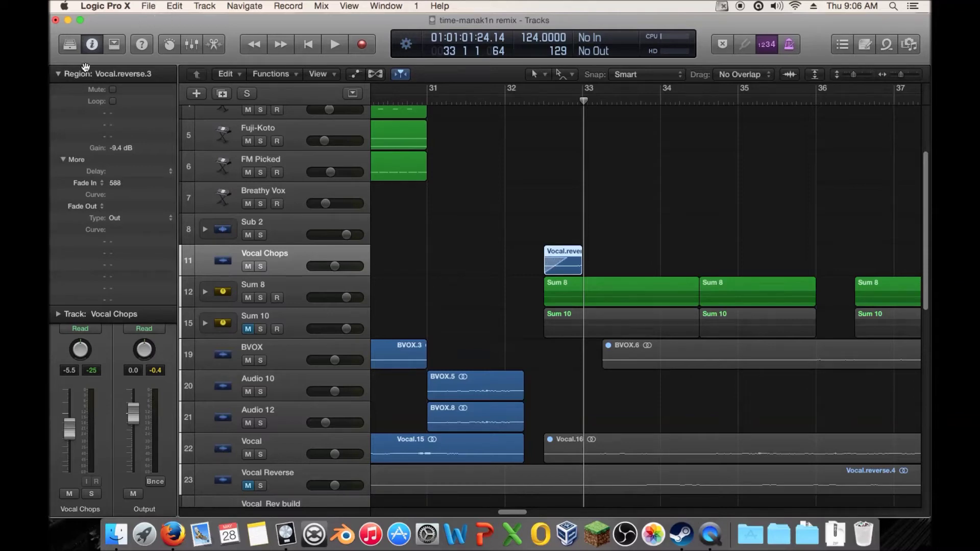
left_click(58, 74)
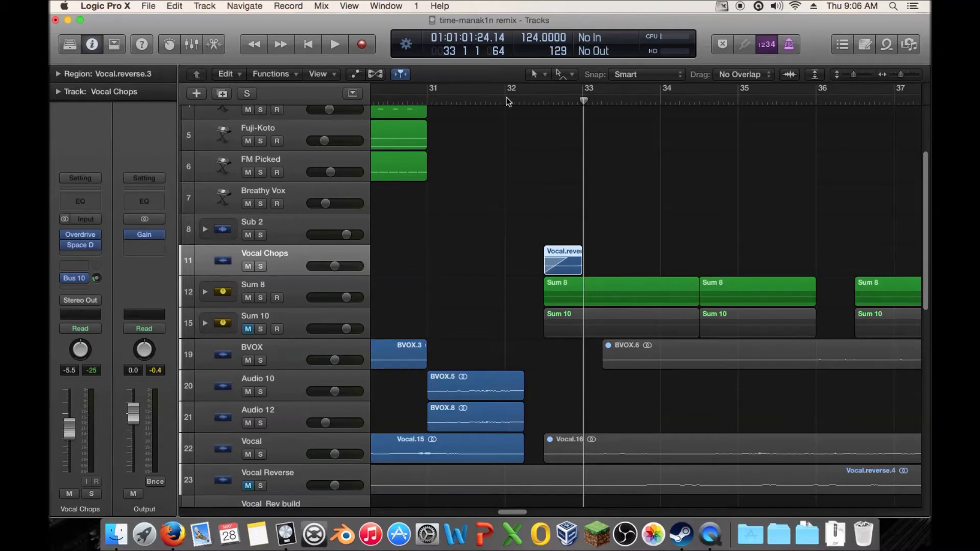
key("space")
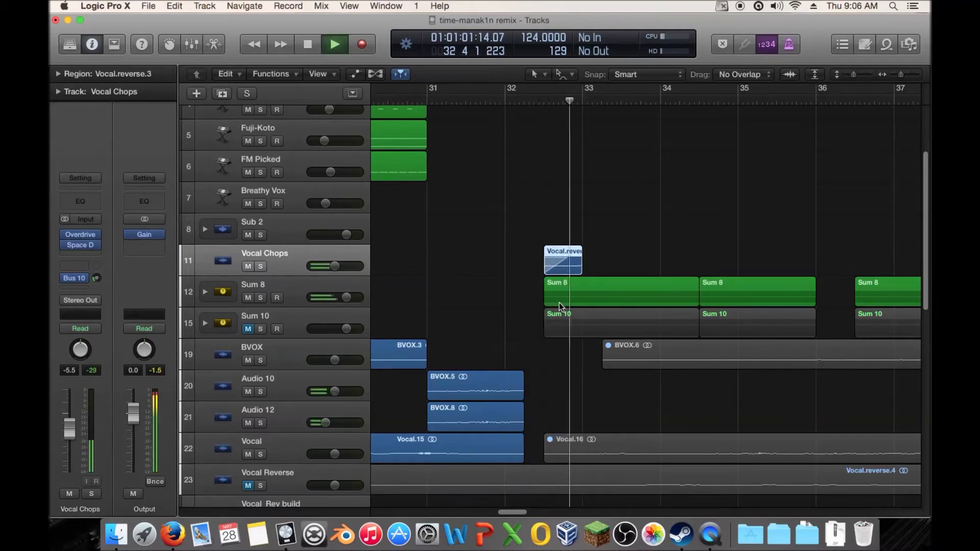
key("space")
- Set the Vocal.reverse.3 region's fade-in to 924 and play the arrangement from bar 32 to just past bar 33
left_click(57, 74)
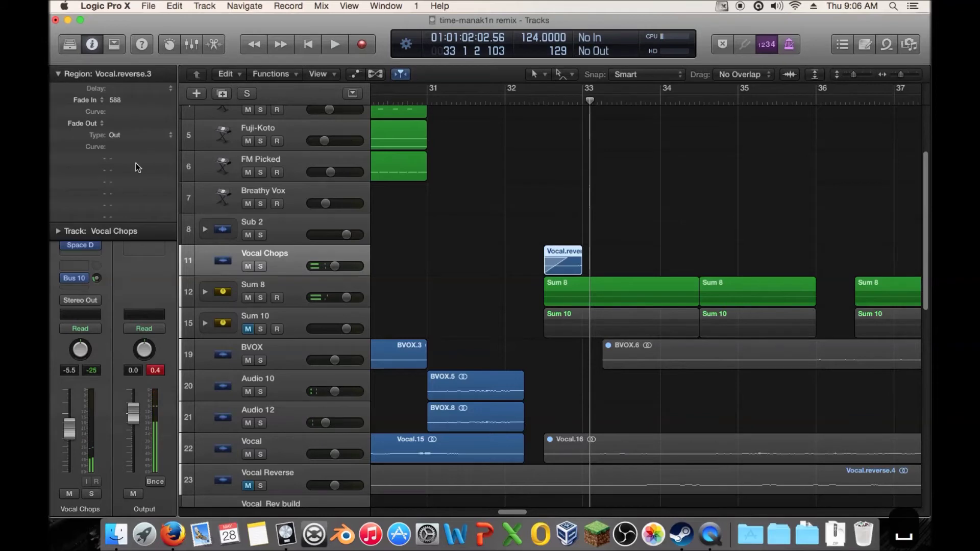
left_click_drag(122, 185, 121, 166)
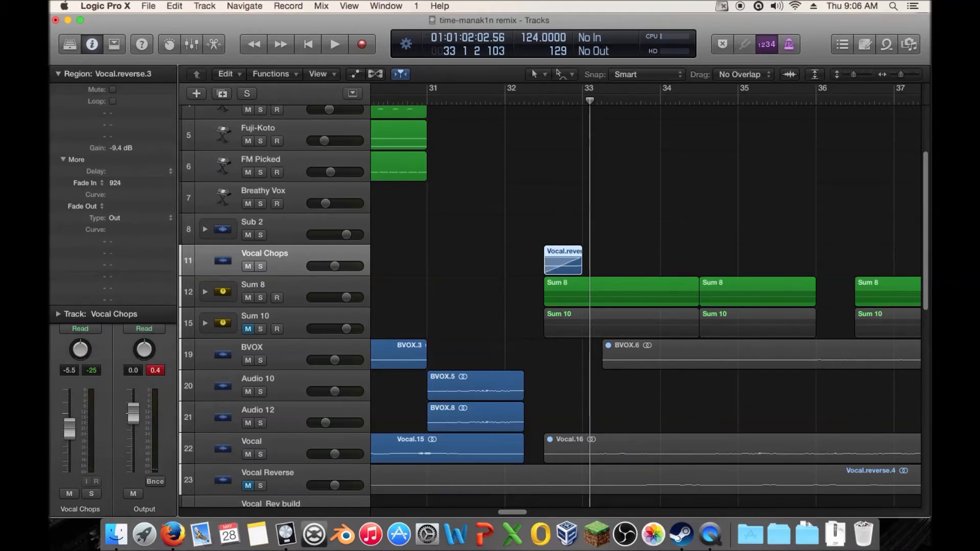
left_click(58, 74)
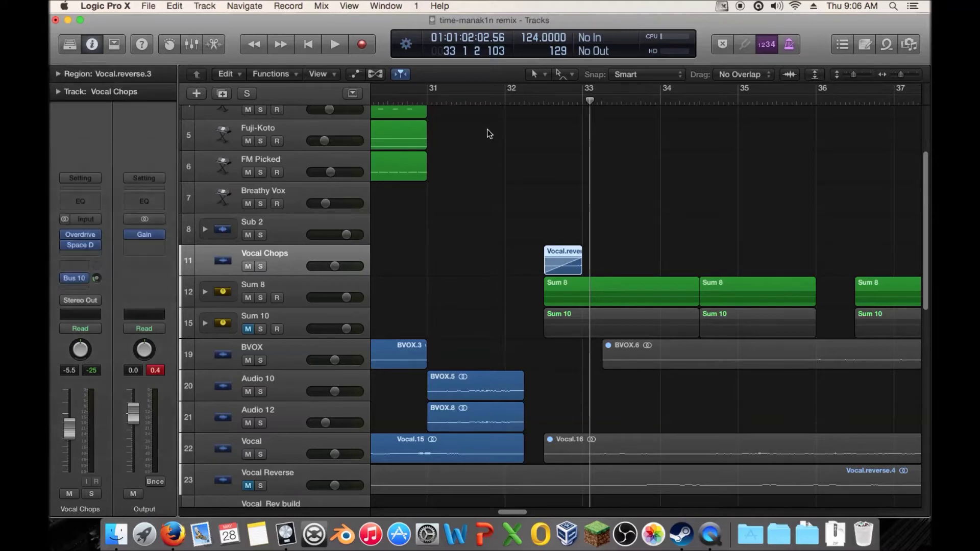
left_click(510, 104)
key("space")
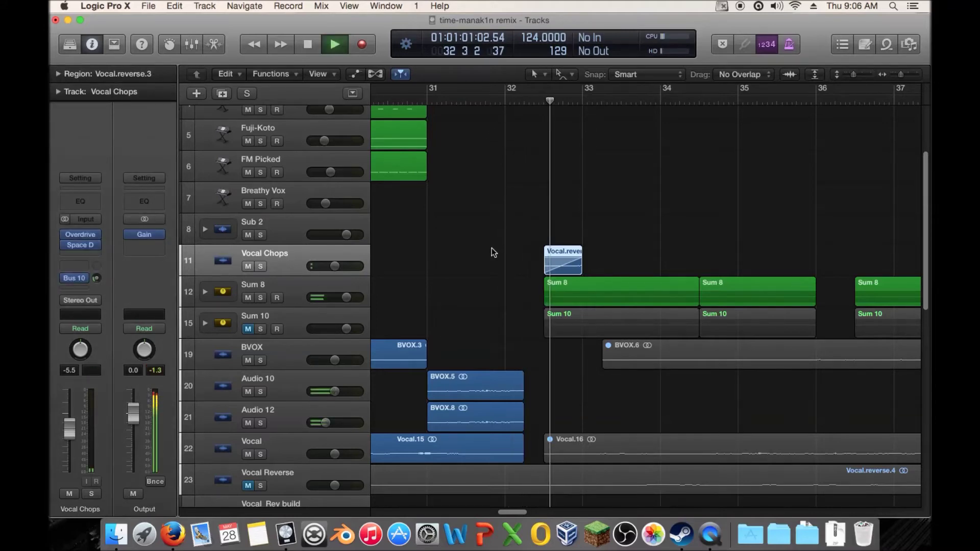
key("space")
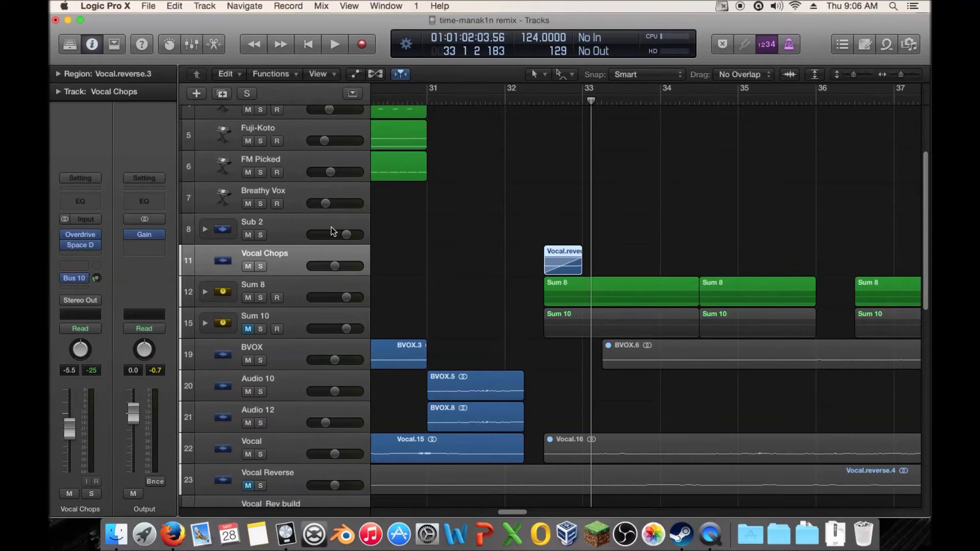
- Place the playhead at bar 32 beat 3 and insert a stereo Compressor on the Vocal Chops track
left_click(638, 238)
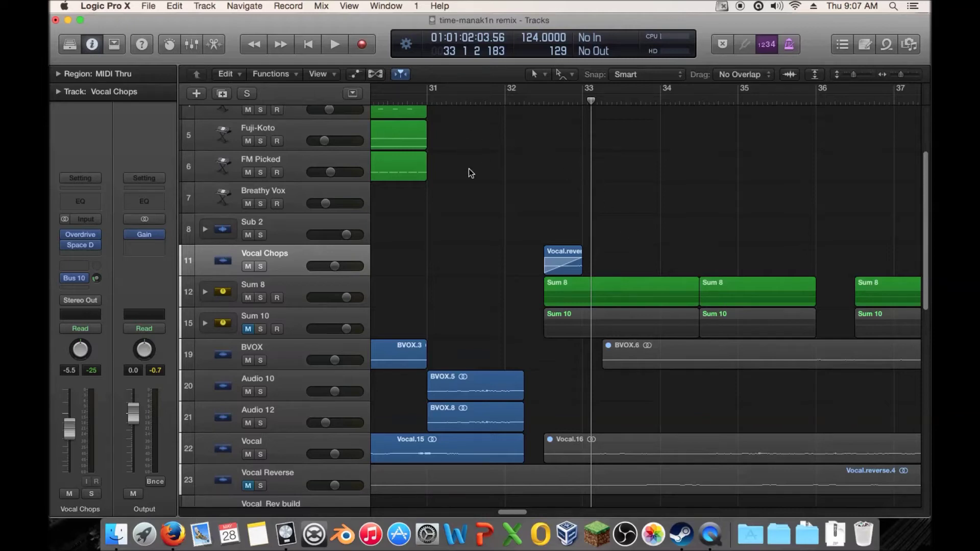
left_click_drag(523, 100, 544, 97)
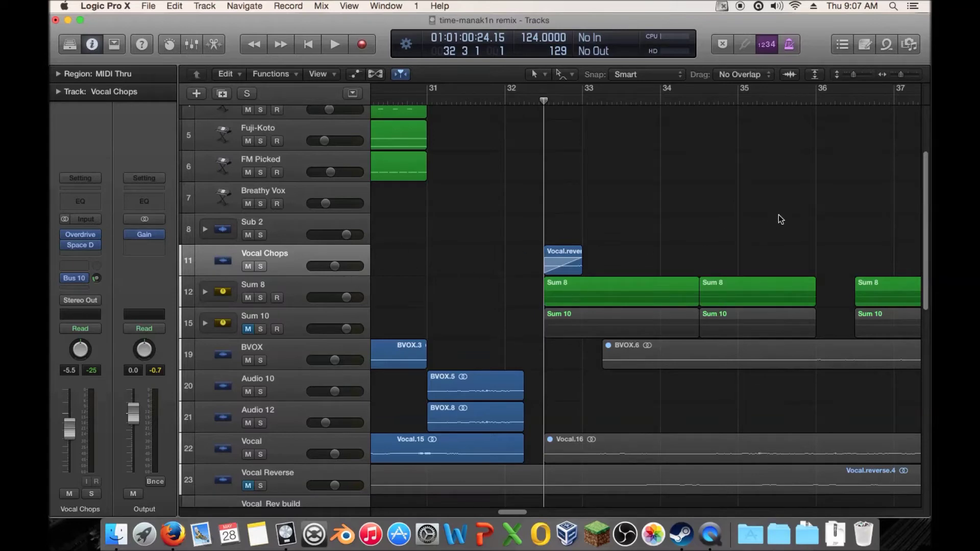
left_click_drag(902, 73, 899, 73)
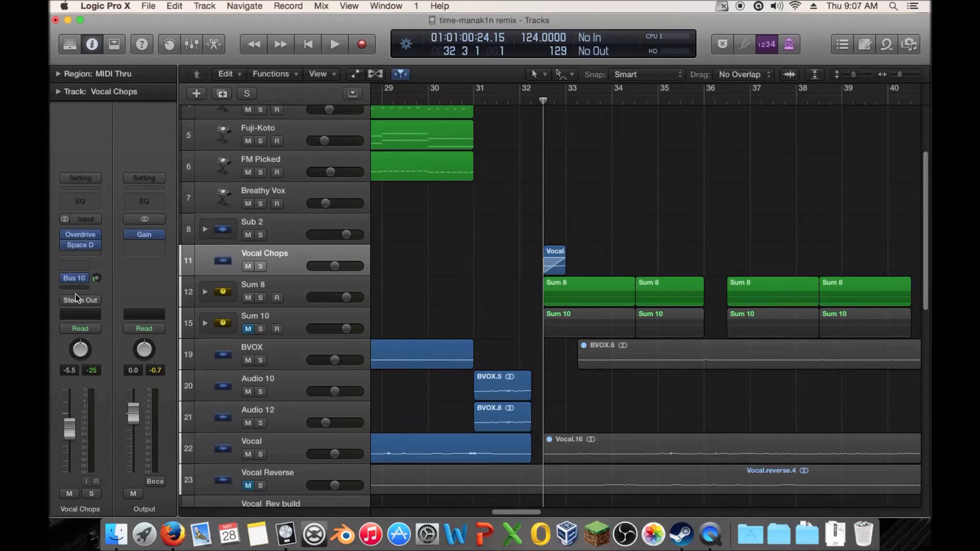
left_click(94, 252)
mouse_move(117, 300)
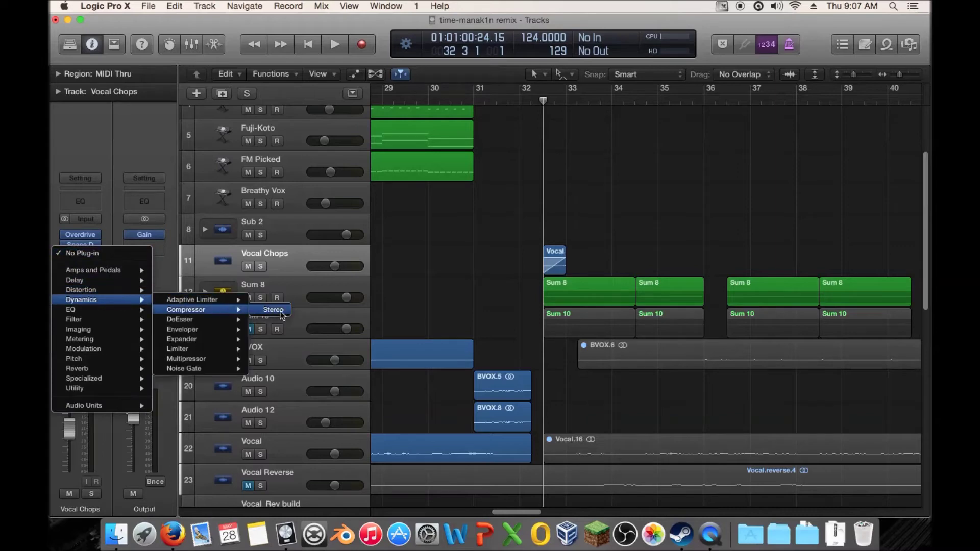
left_click(281, 310)
left_click_drag(300, 36, 573, 122)
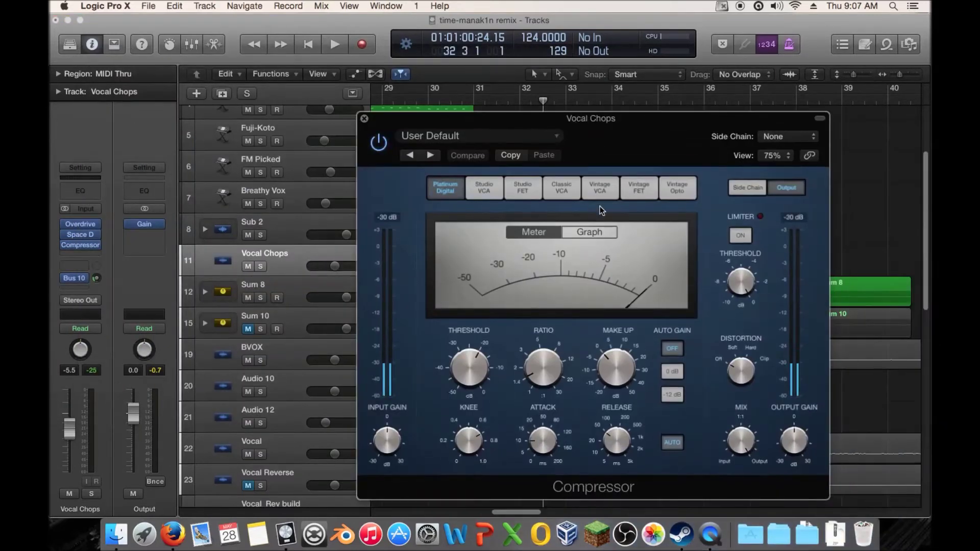
- Compare the Classic VCA and Studio FET compressor models, choose Vintage FET, and close the plug-in window
left_click(638, 184)
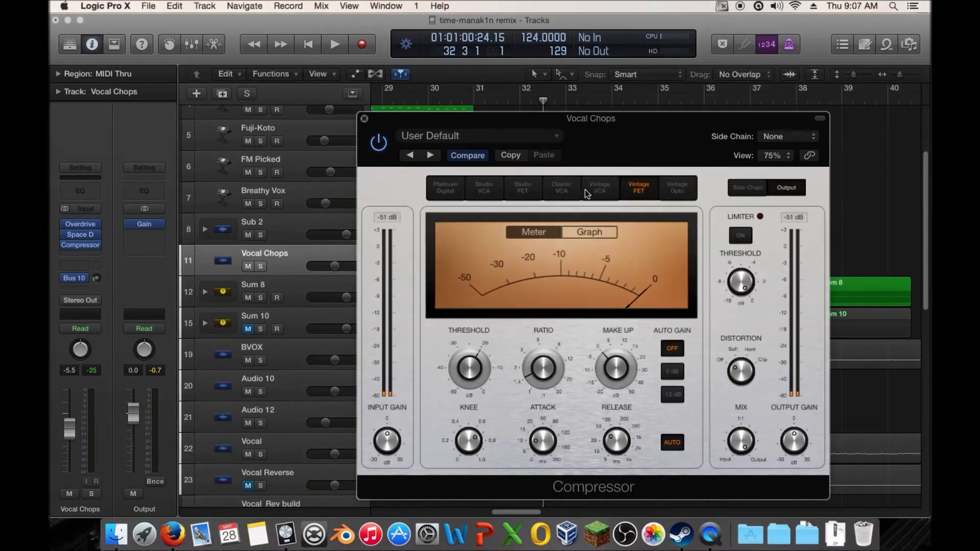
left_click(561, 191)
left_click(638, 189)
left_click(516, 190)
left_click(638, 190)
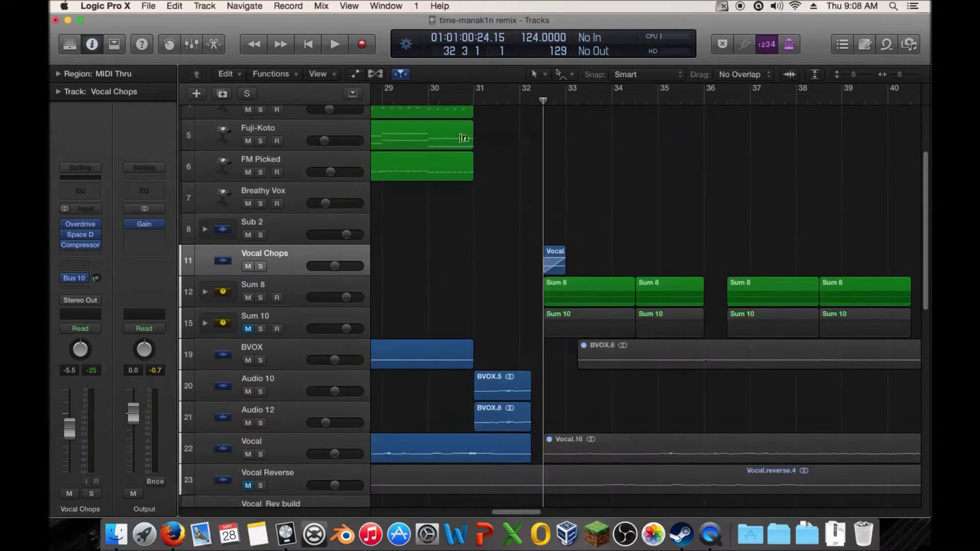
left_click(364, 119)
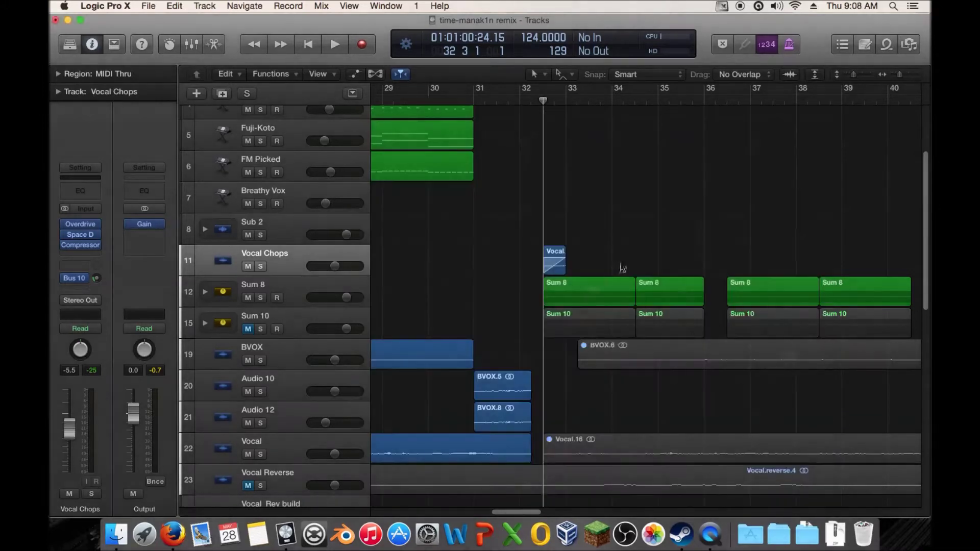
- Solo the kick main, kick high and kick low tracks, check their channel strips for the bus send, and remove the solos
scroll(587, 265, "right", 3)
scroll(587, 265, "down", 6)
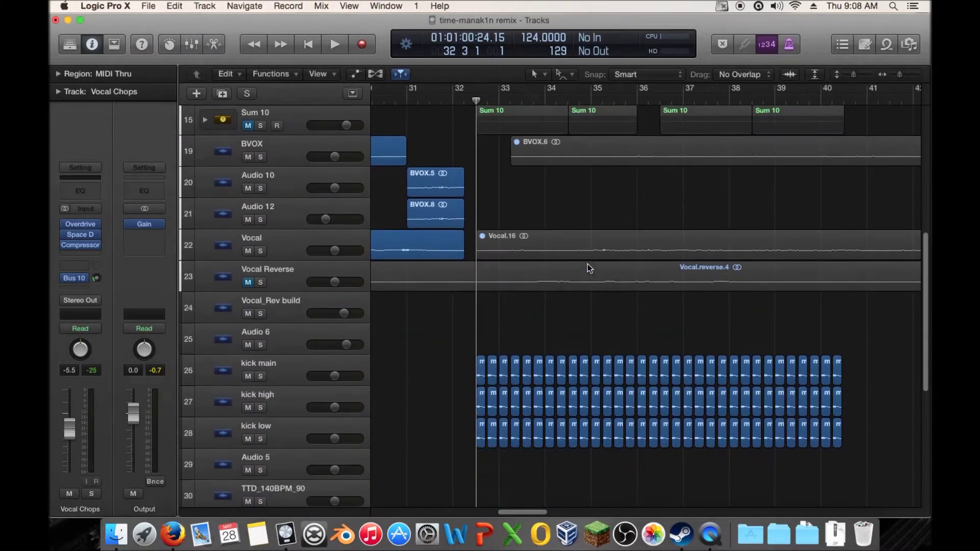
scroll(587, 266, "down", 1)
left_click_drag(260, 369, 260, 432)
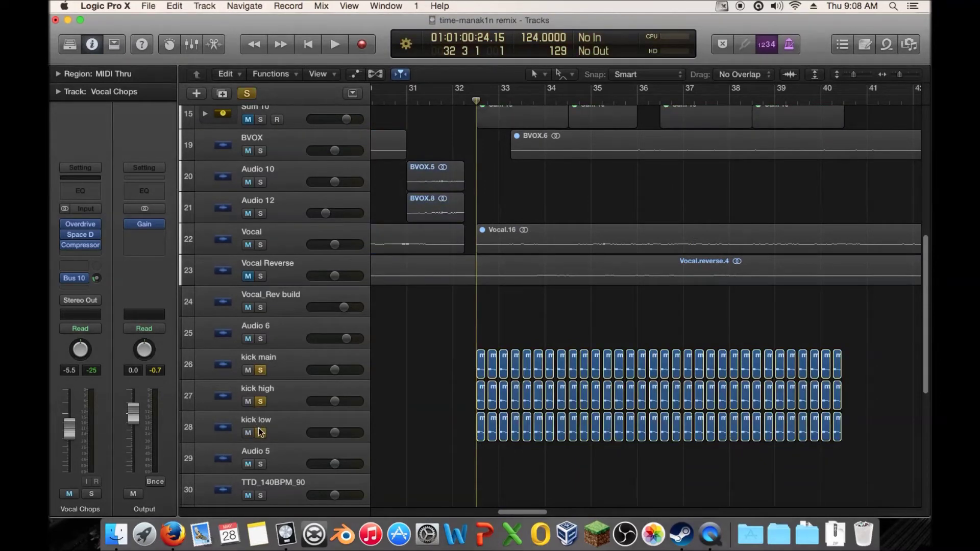
left_click(218, 366)
left_click(220, 394)
left_click(220, 417)
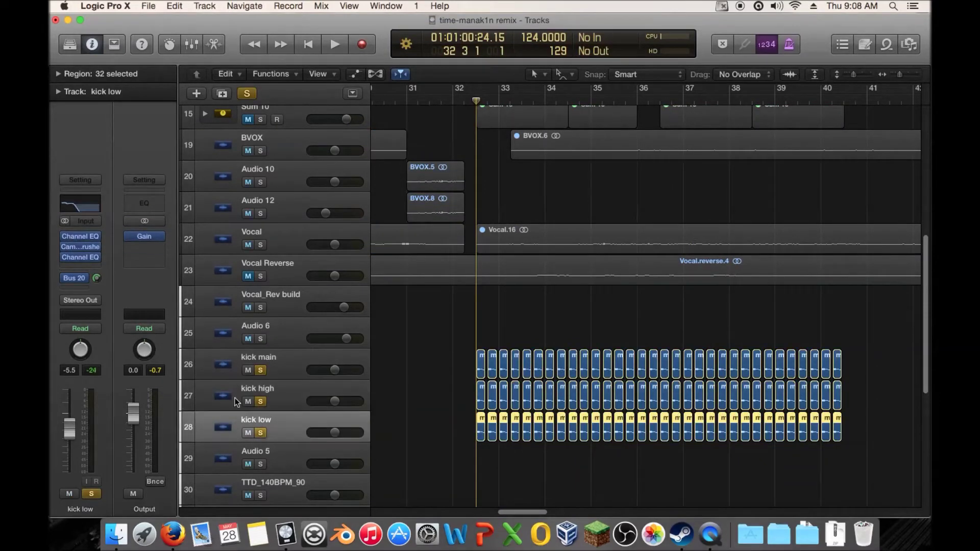
left_click_drag(262, 433, 261, 340)
scroll(446, 274, "up", 1)
scroll(446, 274, "up", 7)
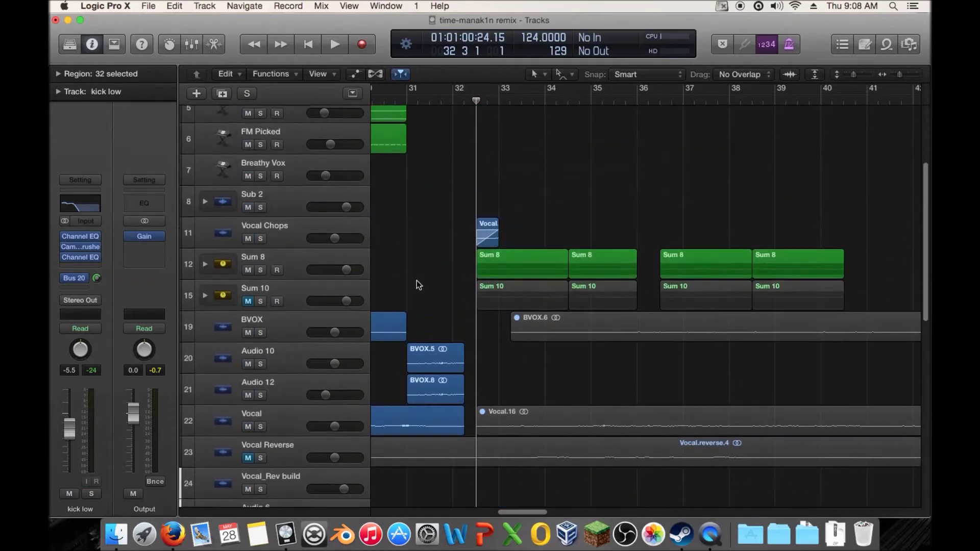
- Reopen the Vocal Chops track's Compressor and set its side chain source to Bus 20
left_click(259, 286)
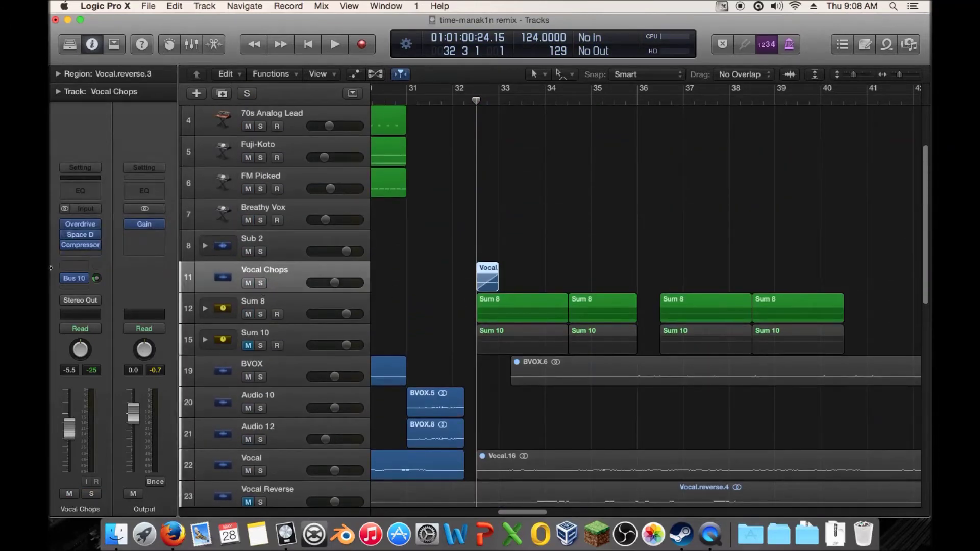
left_click(80, 245)
left_click(780, 138)
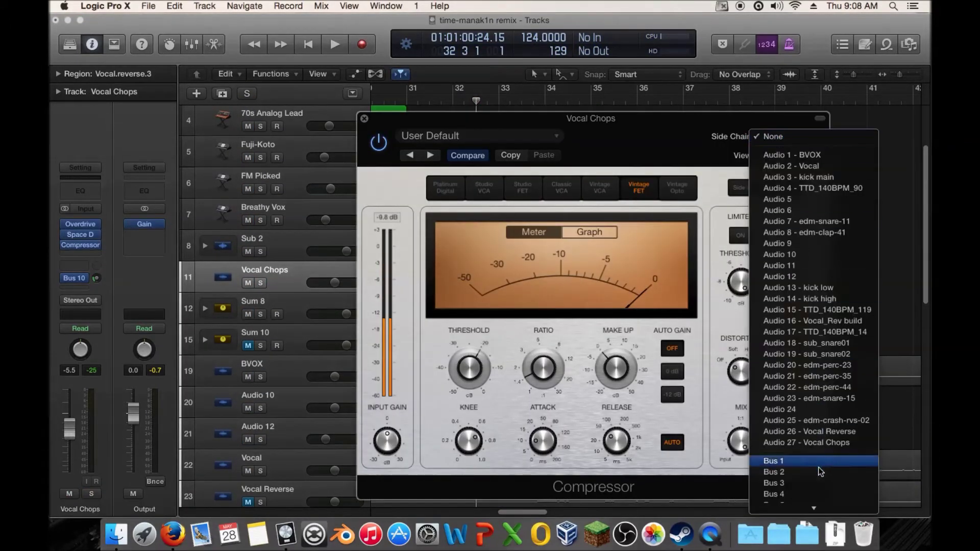
scroll(807, 478, "down", 5)
left_click(776, 506)
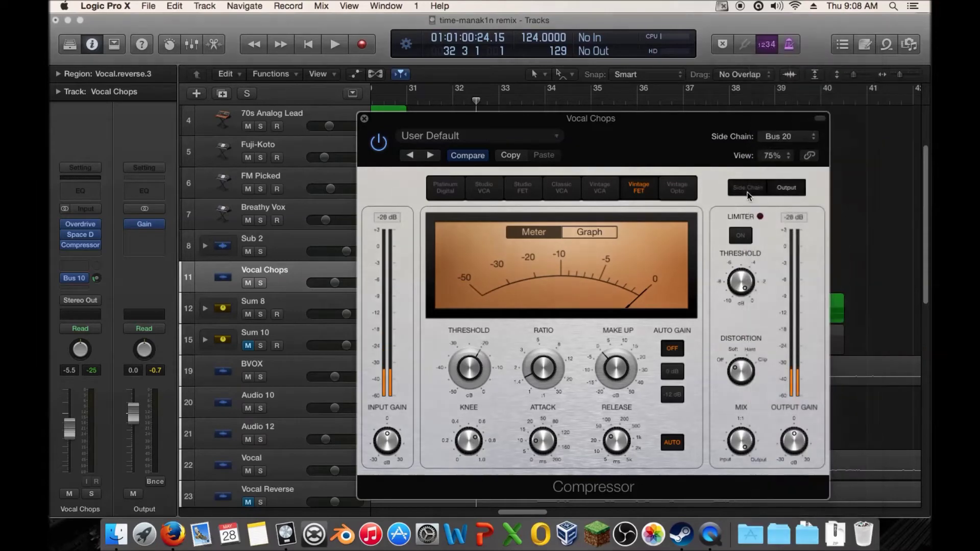
- Show the compressor's side chain settings, turn the side chain filter on and adjust its frequency
left_click(747, 189)
left_click(794, 308)
left_click(794, 350)
left_click_drag(738, 371, 733, 380)
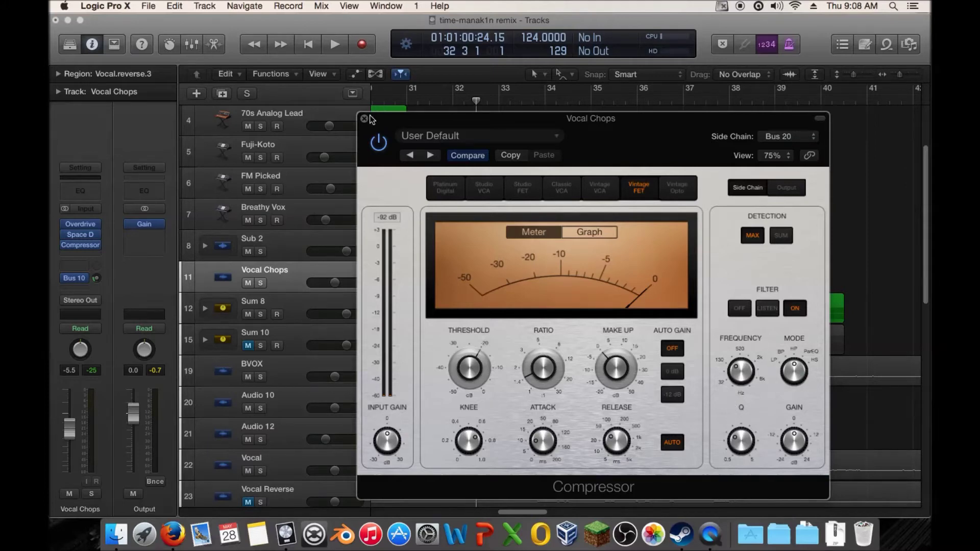
- Set a cycle range from bar 32 beat 3 to about bar 33 beat 3 and play it with the compressor in view
left_click_drag(393, 124, 598, 144)
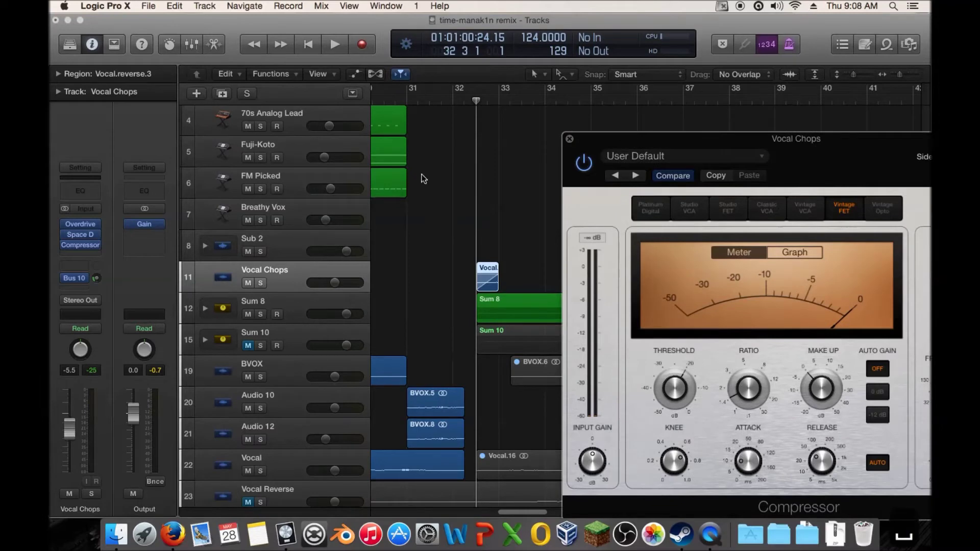
key("space")
key("space")
left_click_drag(474, 90, 521, 91)
key("space")
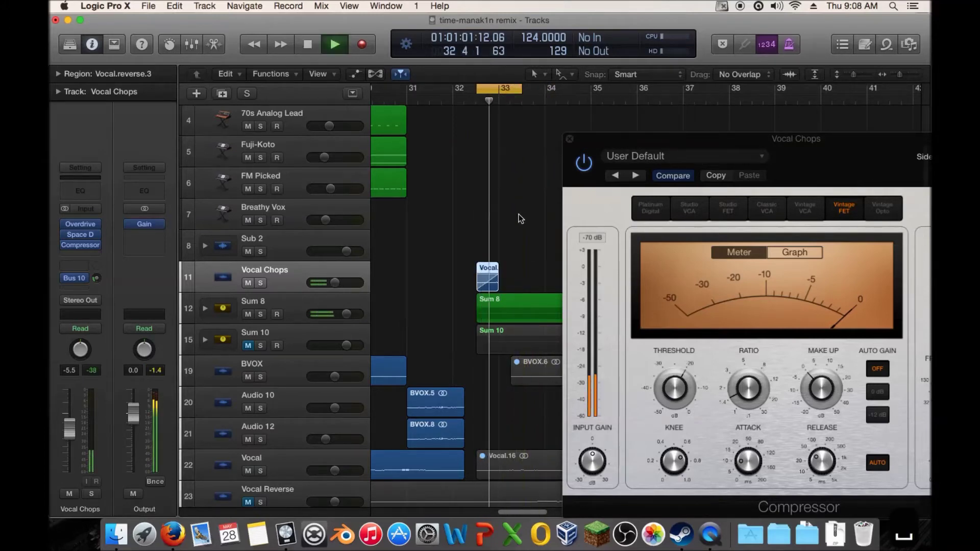
left_click_drag(655, 142, 475, 68)
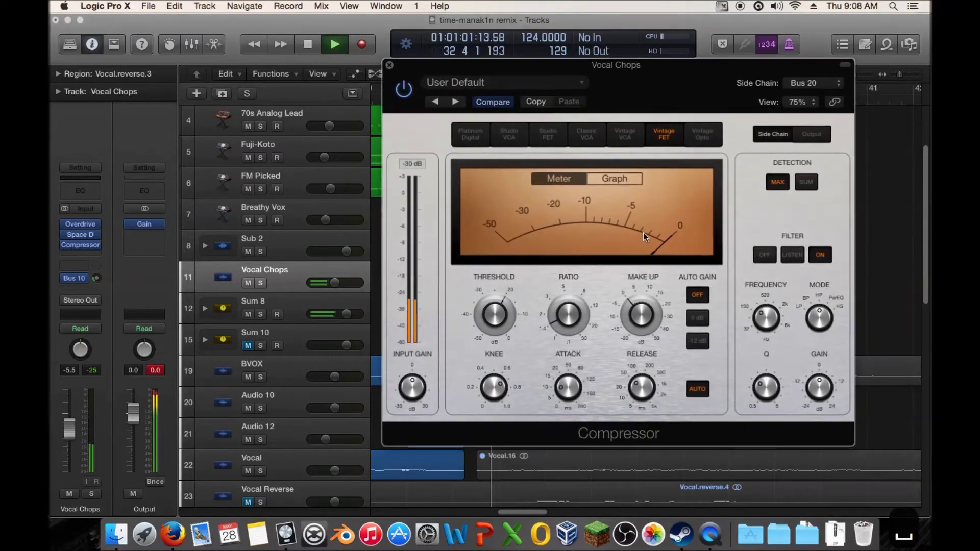
- Set the Vocal Chops compressor's ratio to 12:1 and its threshold to -50 dB while the loop plays
left_click_drag(494, 315, 485, 363)
left_click_drag(579, 313, 572, 291)
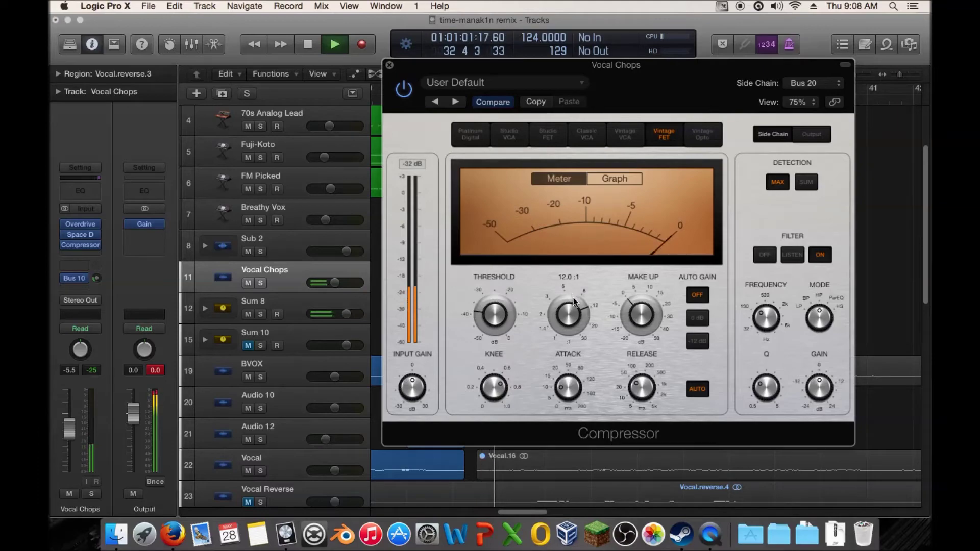
left_click_drag(491, 326, 486, 347)
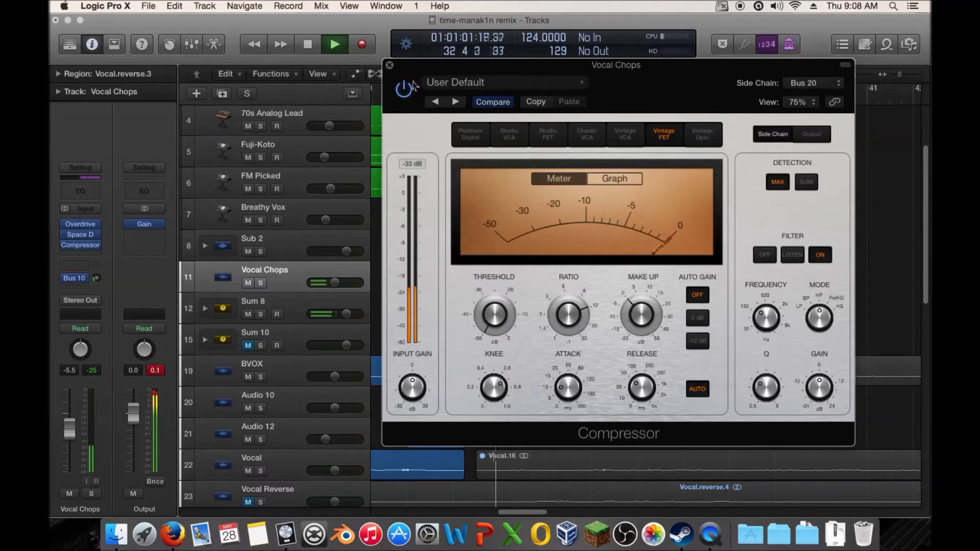
- Stop playback, mute the second Analog Saw Init track, and resume the loop with the compressor in view
left_click_drag(418, 78, 661, 124)
key("space")
scroll(537, 280, "down", 5)
scroll(538, 280, "down", 4)
scroll(536, 280, "up", 10)
left_click(248, 158)
key("space")
left_click_drag(727, 111, 453, 68)
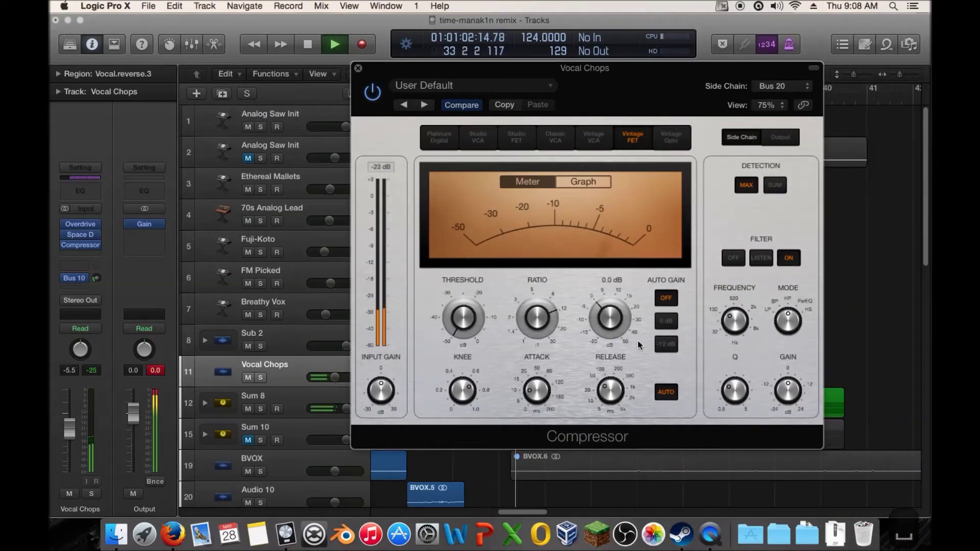
- Set the compressor's release to 270 ms and lower its knee while listening to the loop
key("space")
mouse_move(636, 389)
left_click_drag(636, 389, 620, 368)
key("space")
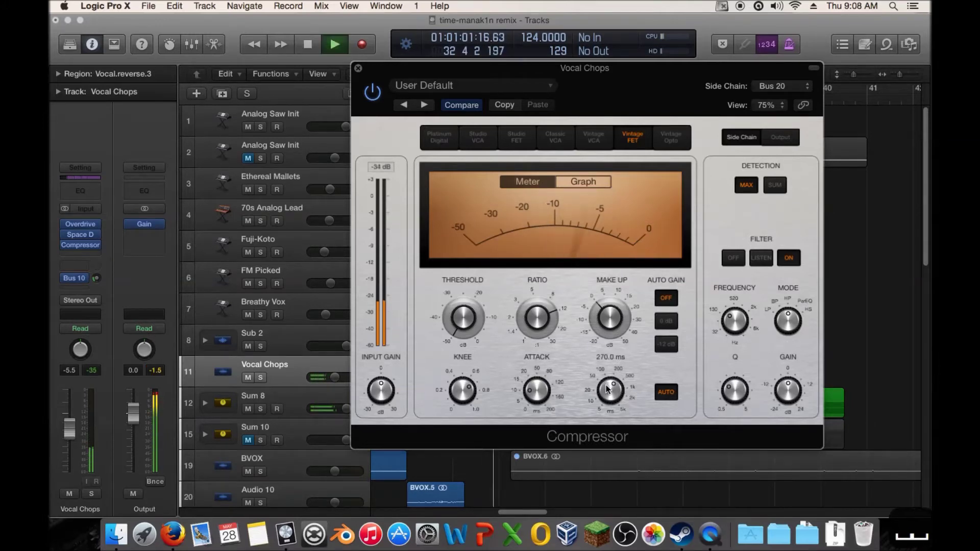
mouse_move(461, 392)
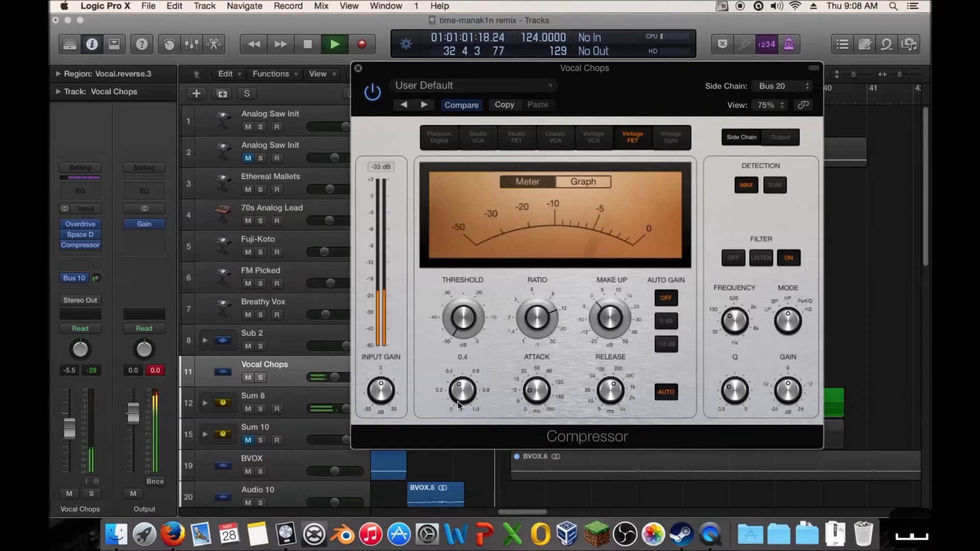
mouse_move(545, 355)
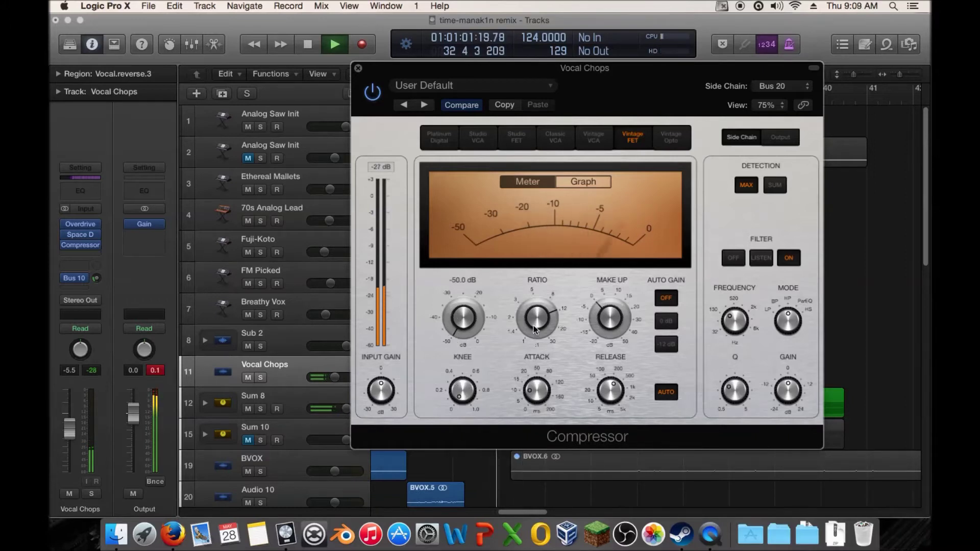
- Set the Vocal Chops compressor's threshold to -36 dB and fine-tune its ratio while the loop plays
left_click(553, 341)
left_click_drag(538, 323, 525, 304)
left_click_drag(465, 308, 465, 264)
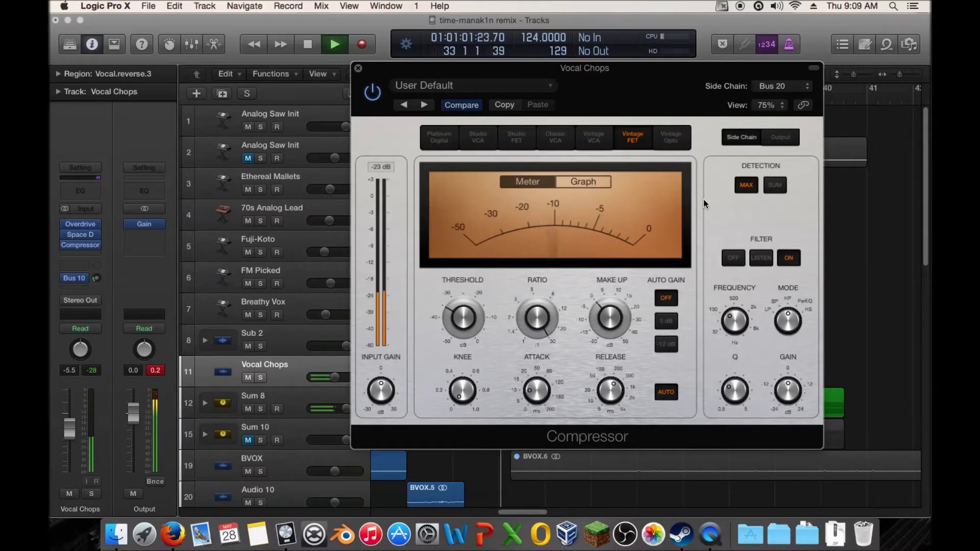
mouse_move(470, 322)
left_click_drag(469, 322, 466, 315)
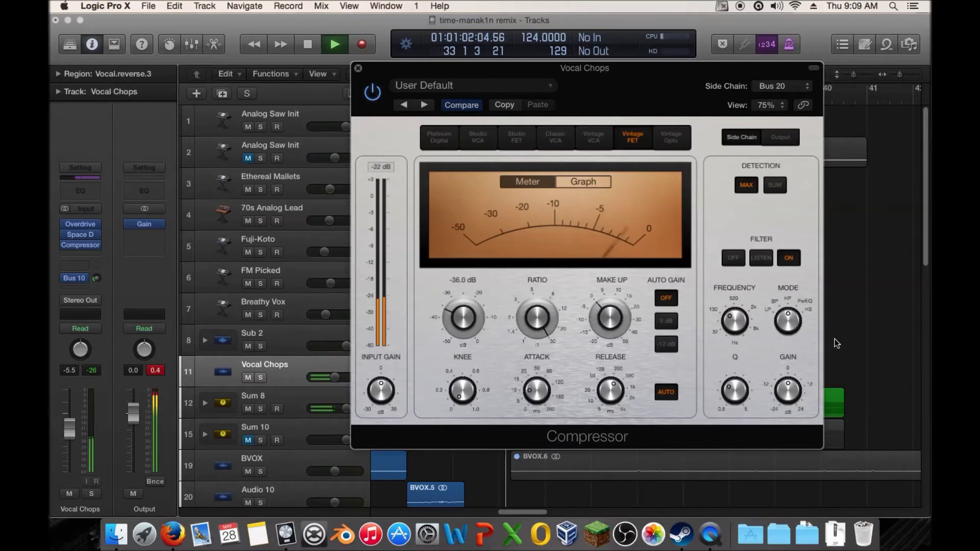
mouse_move(732, 319)
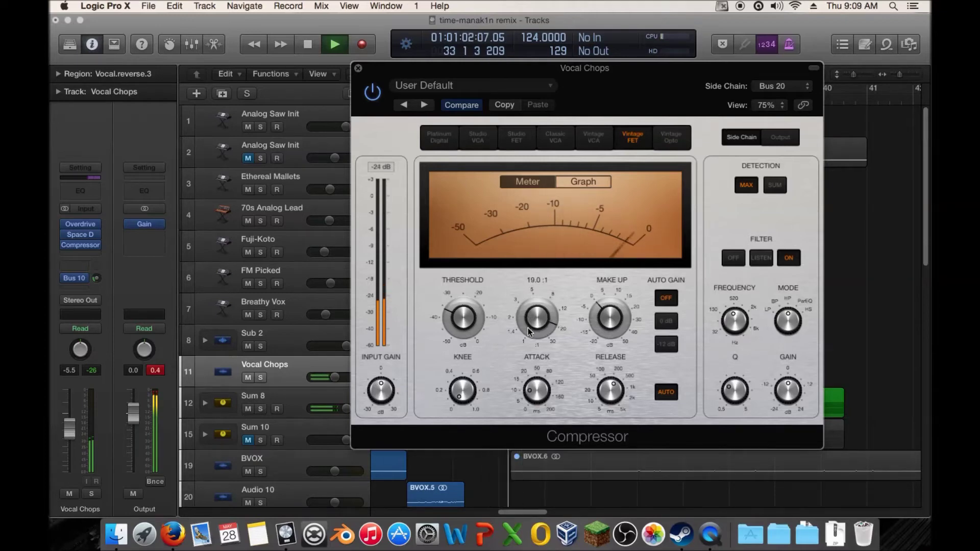
left_click_drag(529, 335, 526, 347)
- Adjust the compressor's release and turn off its automatic release, closing the compressor and stopping playback
mouse_move(611, 385)
left_click_drag(612, 385, 611, 393)
left_click(665, 392)
mouse_move(618, 386)
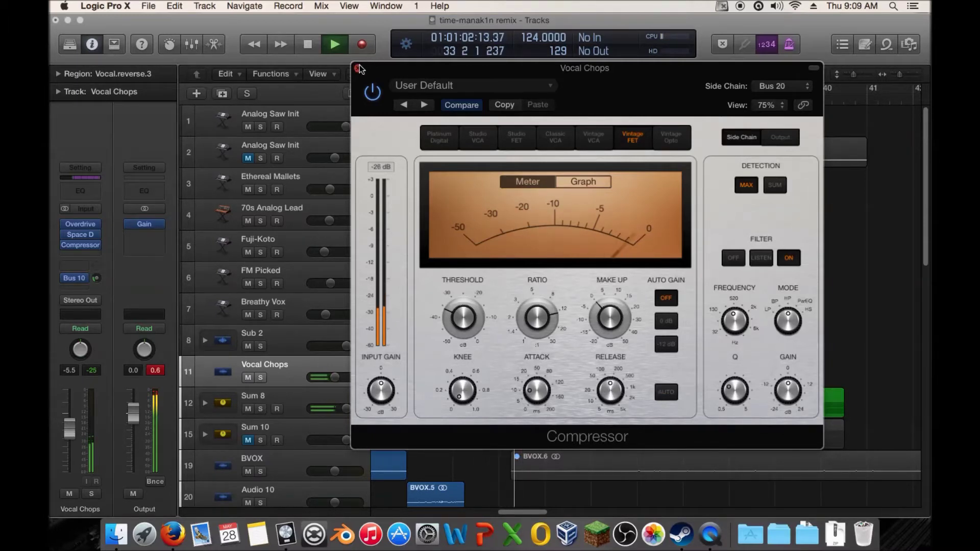
key("super+w")
key("space")
- Extend the end of the reversed vocal region slightly past bar 33 and play the loop to check it
left_click_drag(559, 333, 475, 361)
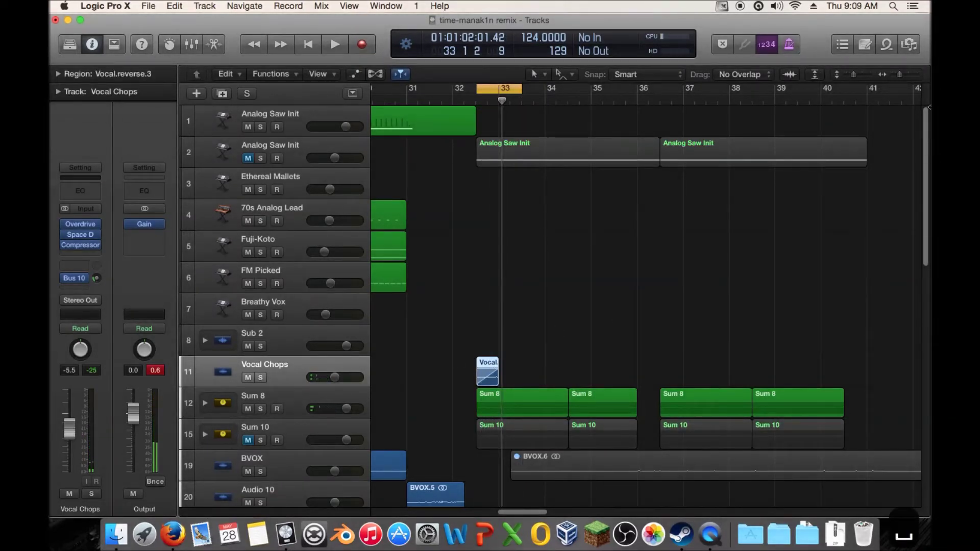
left_click_drag(899, 74, 906, 74)
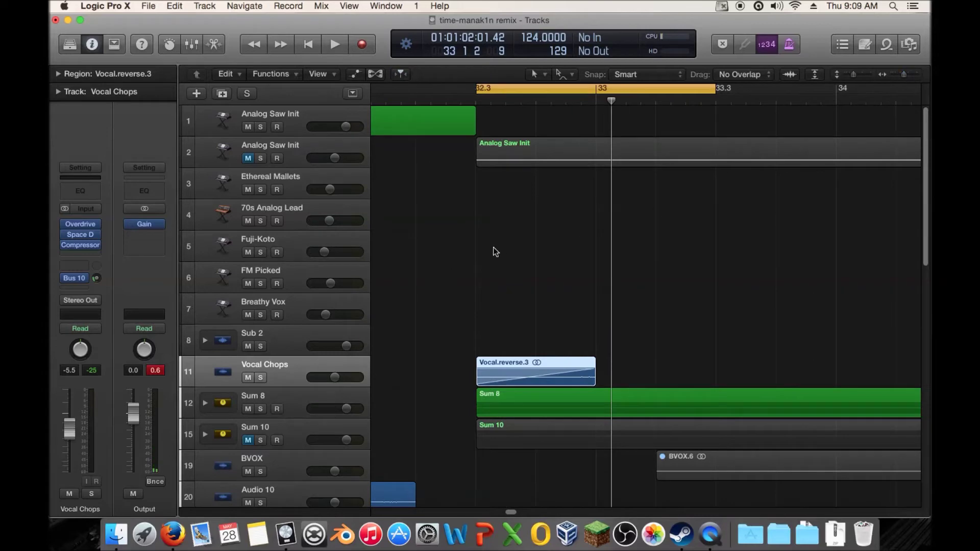
left_click_drag(590, 382, 609, 382)
key("space")
key("space")
key("space")
key("space")
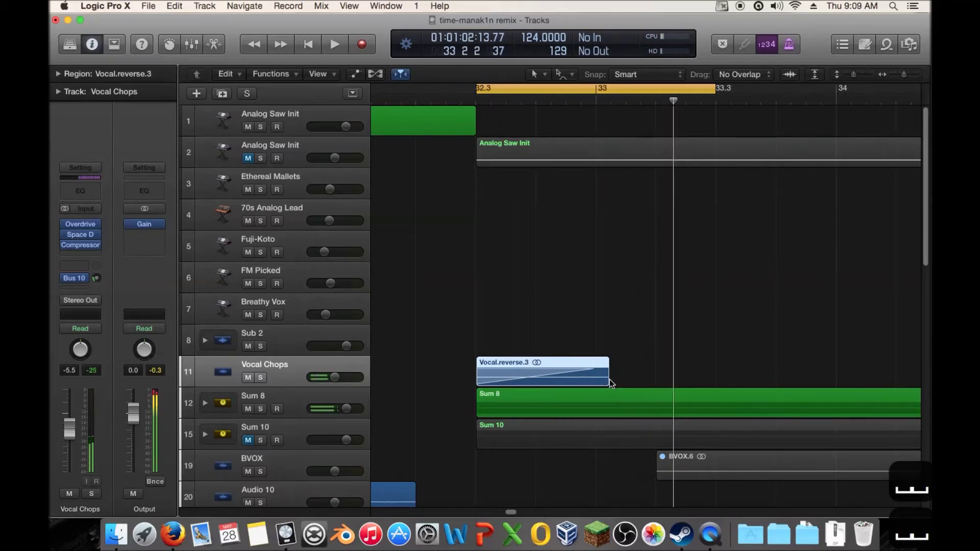
- Shift the reversed vocal region earlier to end at bar 33 and trim its start to bar 32 beat 3, checking it soloed
left_click_drag(609, 382, 567, 378)
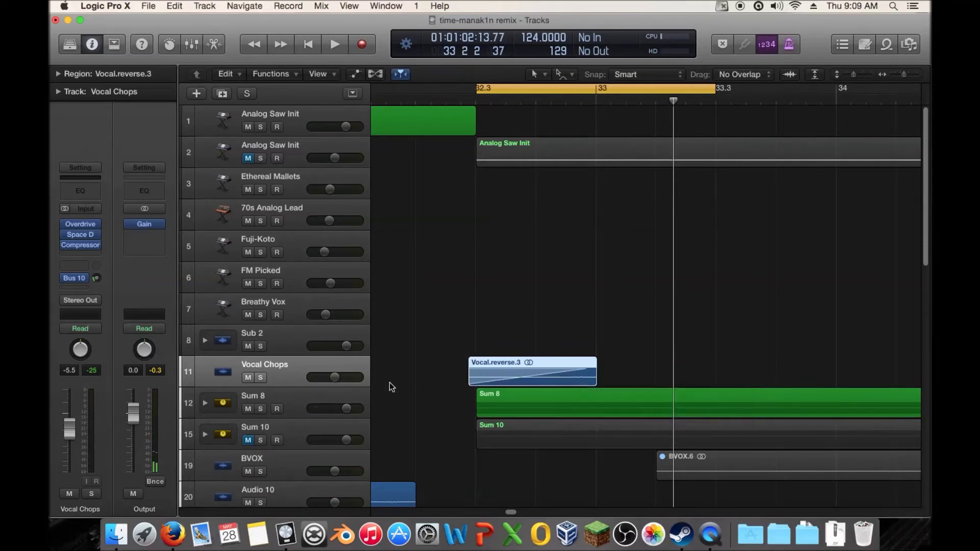
left_click(261, 378)
key("space")
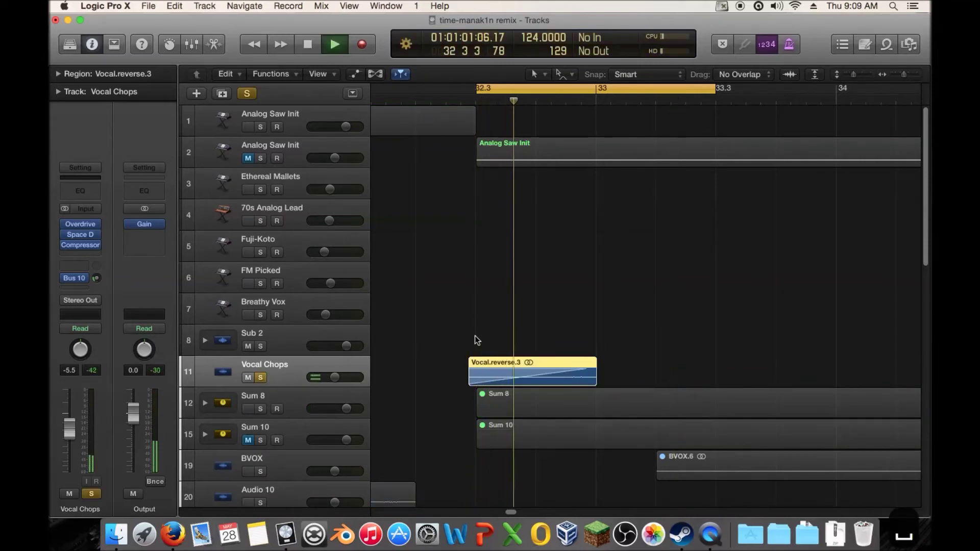
key("space")
left_click_drag(470, 378, 477, 377)
key("space")
left_click(261, 378)
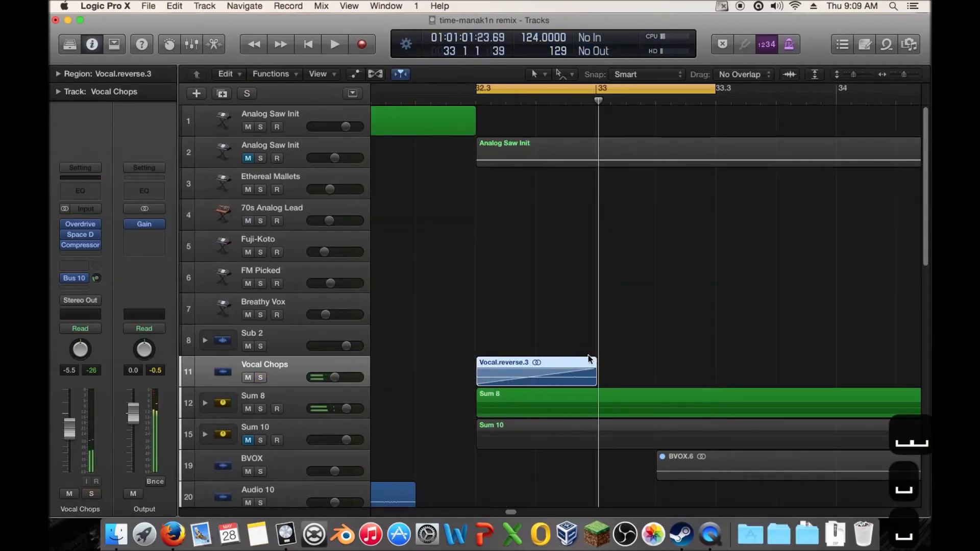
- Enlarge the tracks and enable Flex on the Vocal Chops track in Polyphonic (Auto) mode
left_click_drag(904, 74, 907, 75)
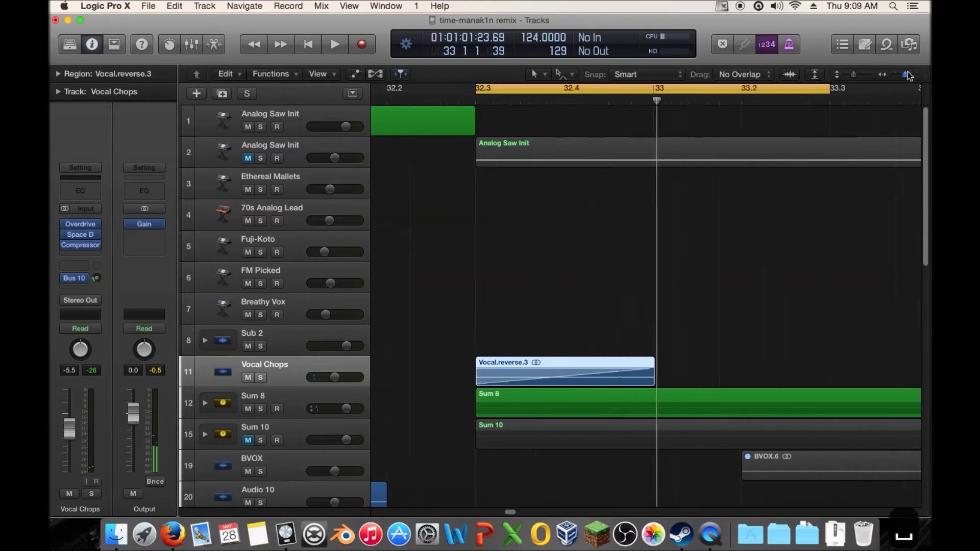
left_click(863, 74)
left_click_drag(863, 74, 899, 77)
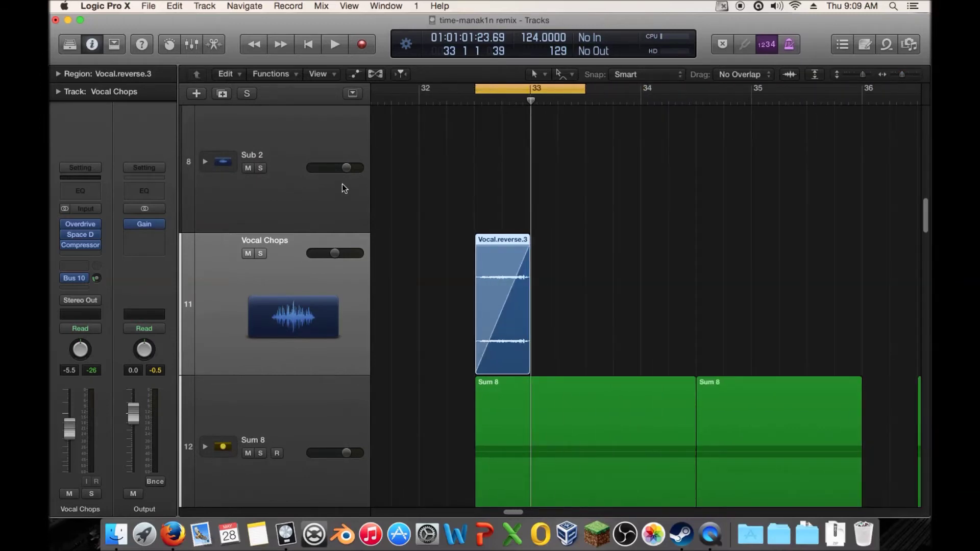
left_click(376, 77)
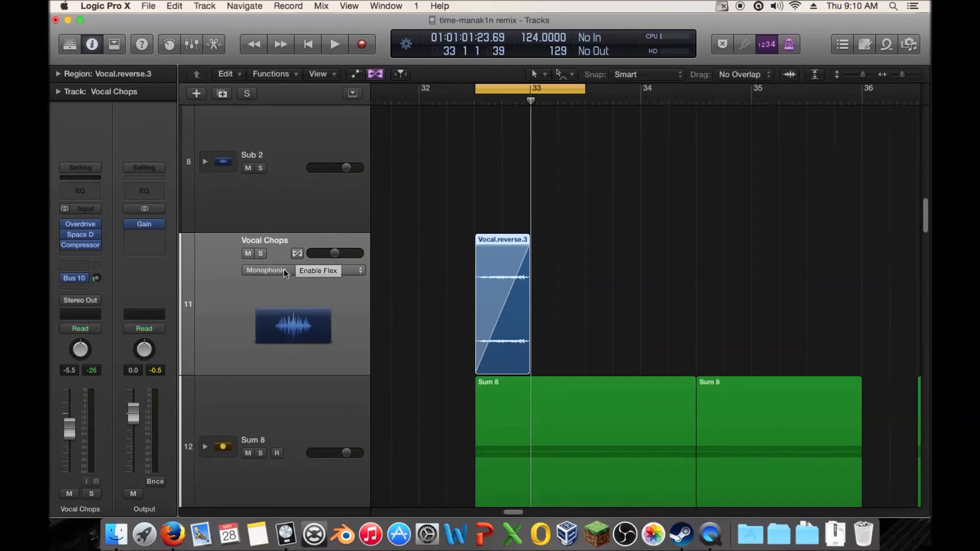
left_click(297, 254)
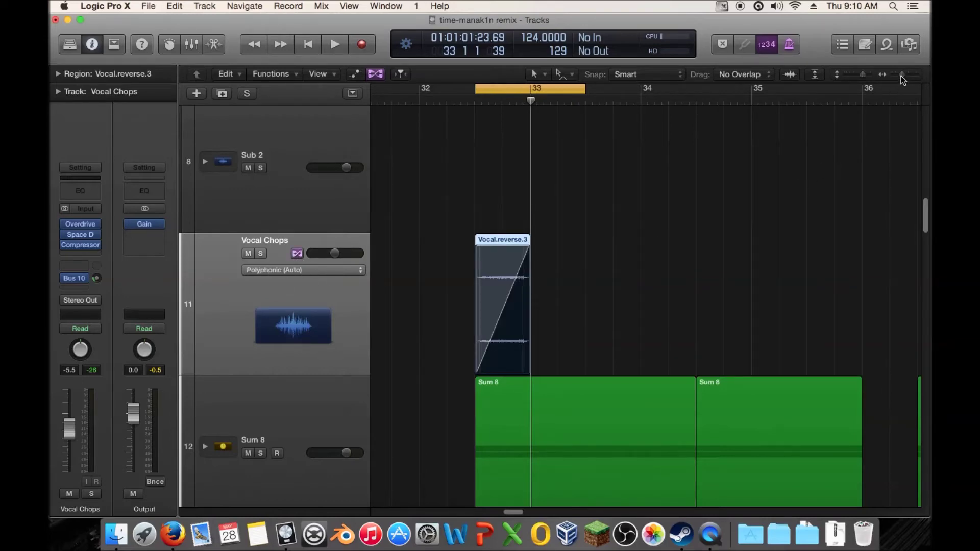
- Add a flex marker about two thirds into the vocal region, stretch it slightly later, and compare the loop before and after
left_click_drag(901, 76, 903, 77)
key("space")
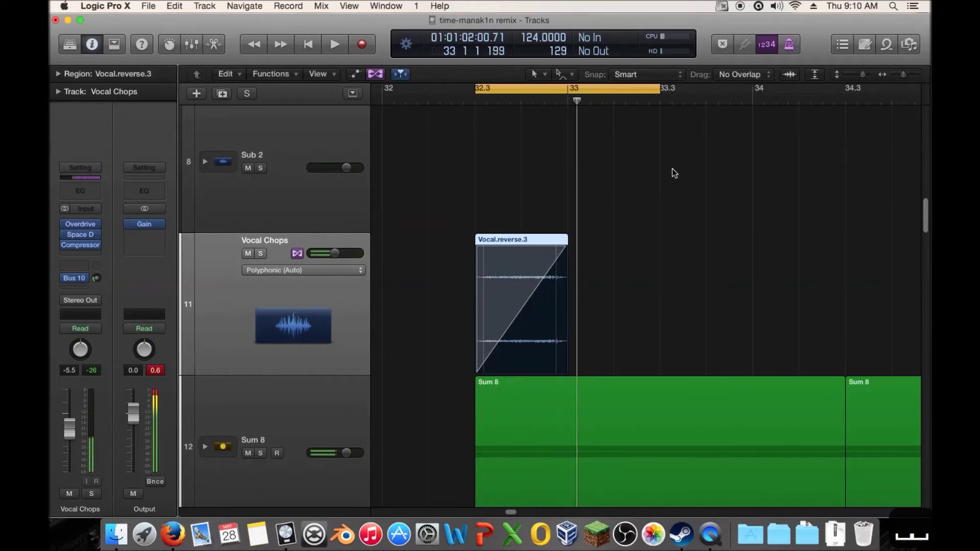
key("space")
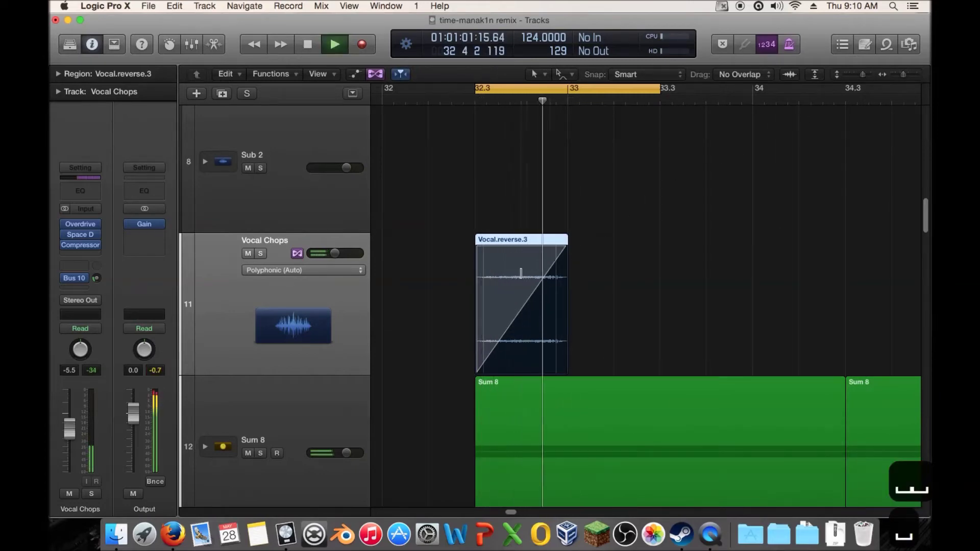
key("space")
left_click(535, 272)
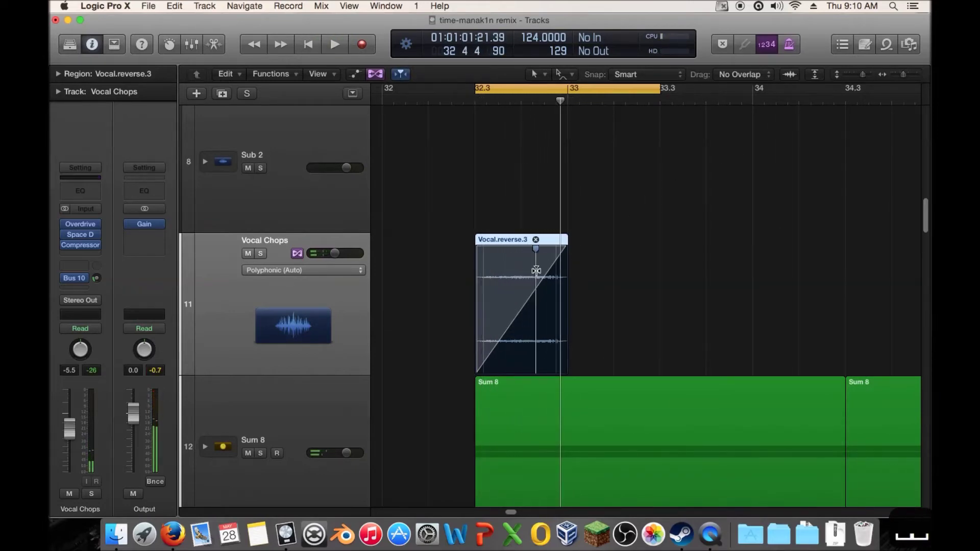
left_click_drag(536, 270, 544, 270)
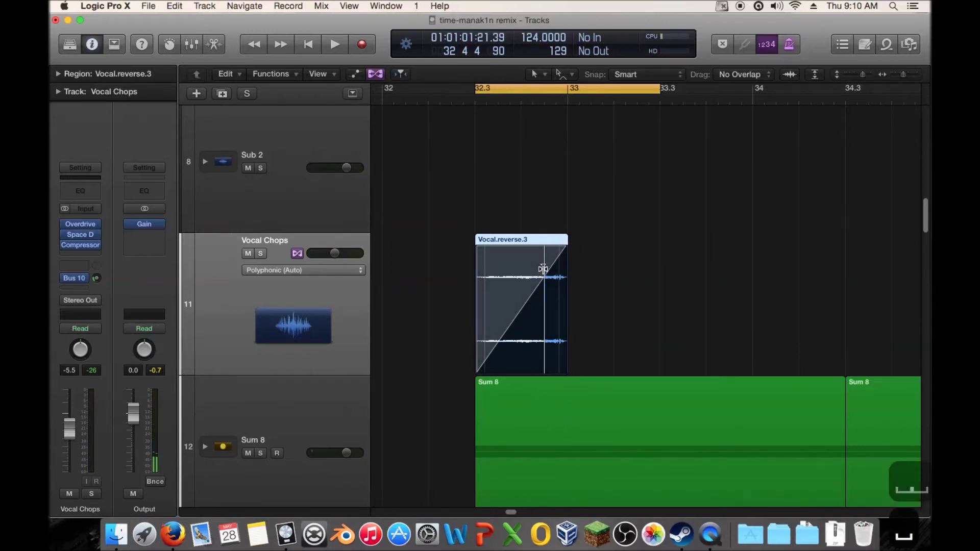
key("space")
key("space")
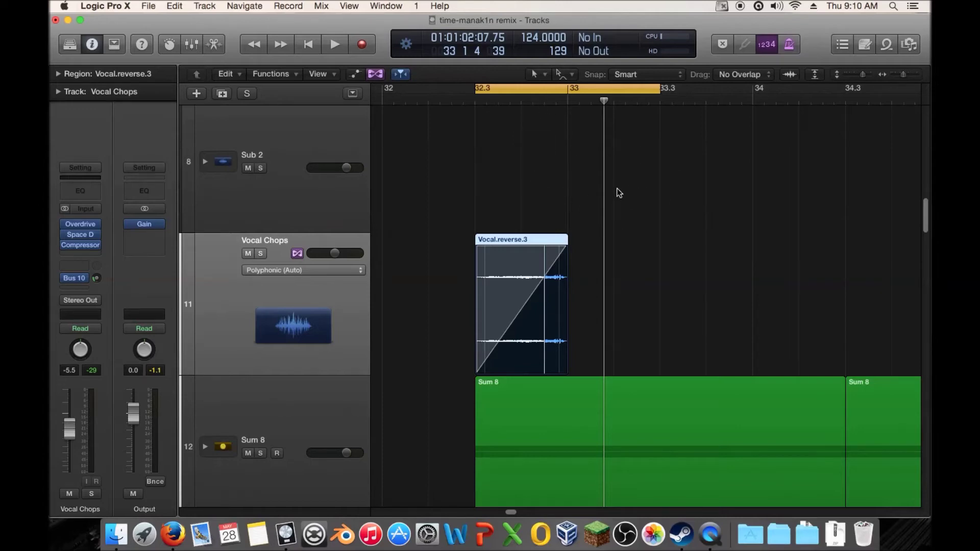
key("space")
key("space")
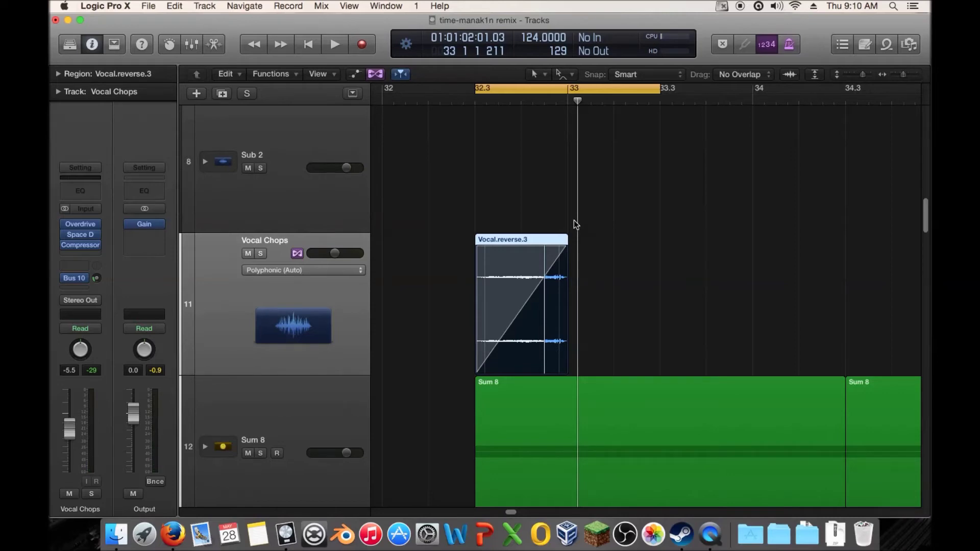
- Play the loop from bar 32 beat 3, move the flex marker closer to the vocal region's end, and replay it
left_click_drag(576, 133, 472, 139)
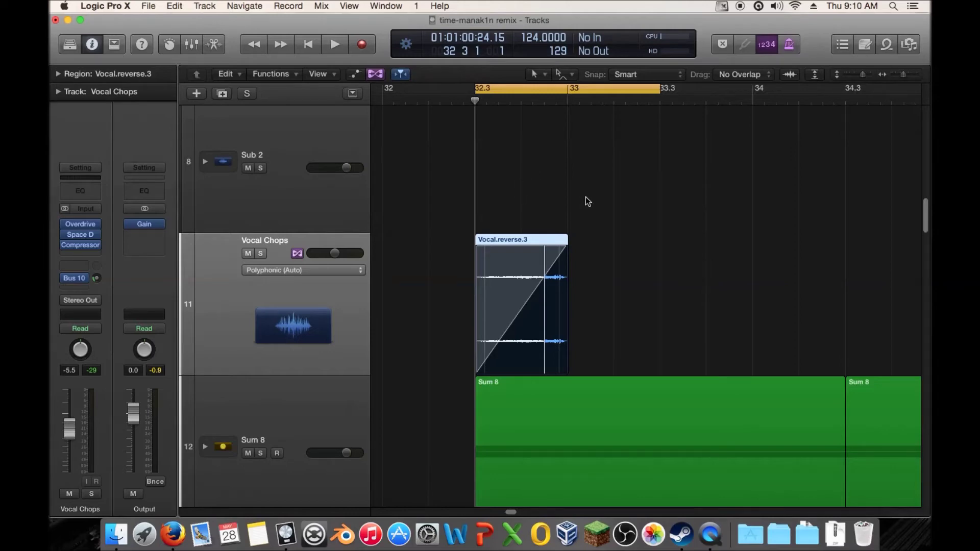
key("space")
key("space")
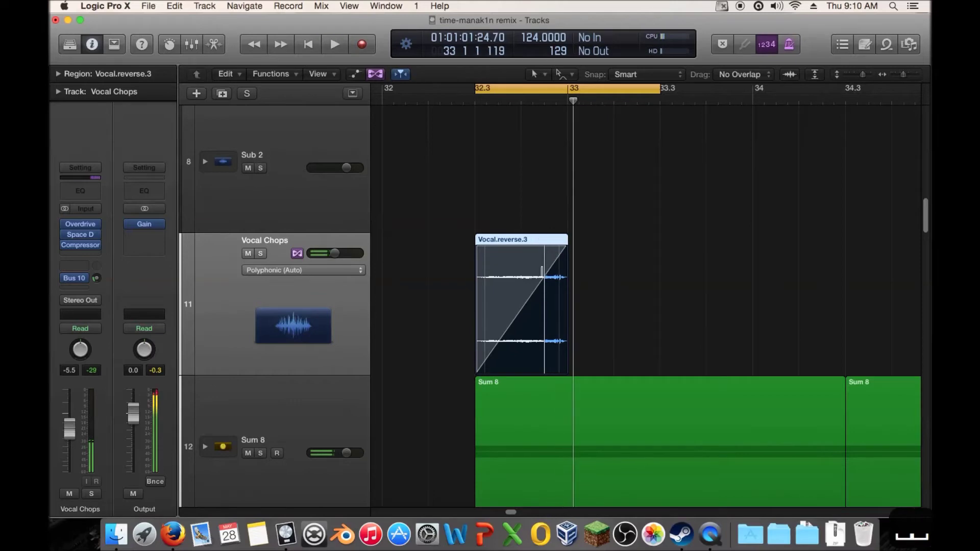
left_click_drag(544, 260, 554, 260)
key("space")
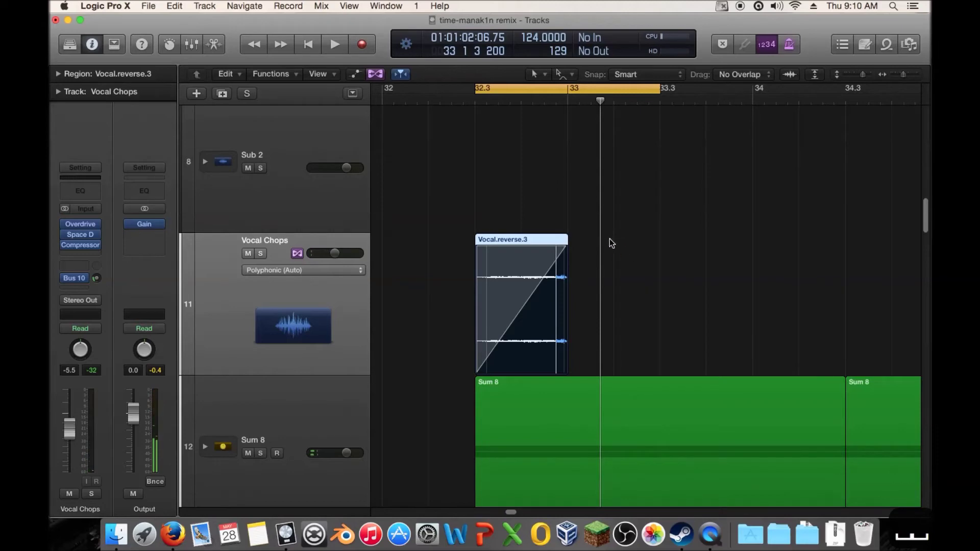
key("space")
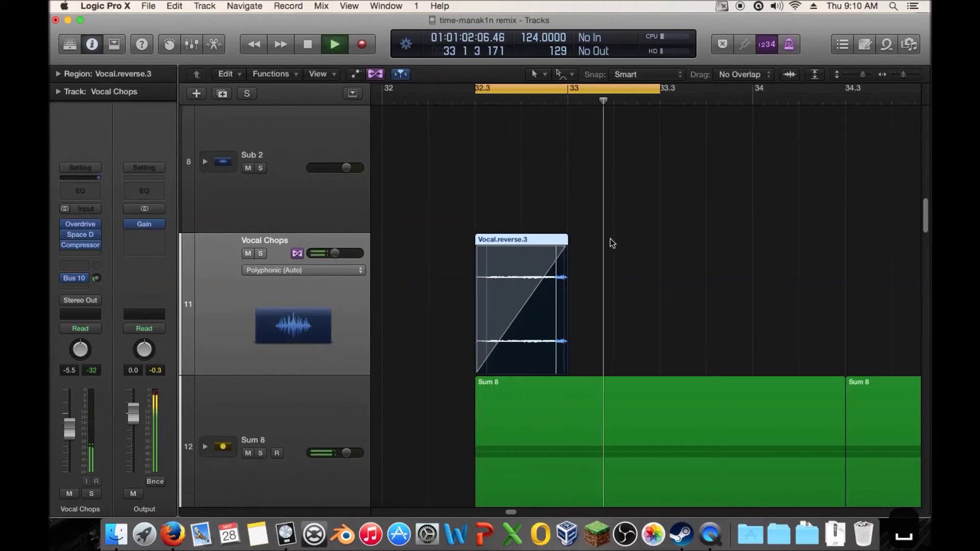
key("space")
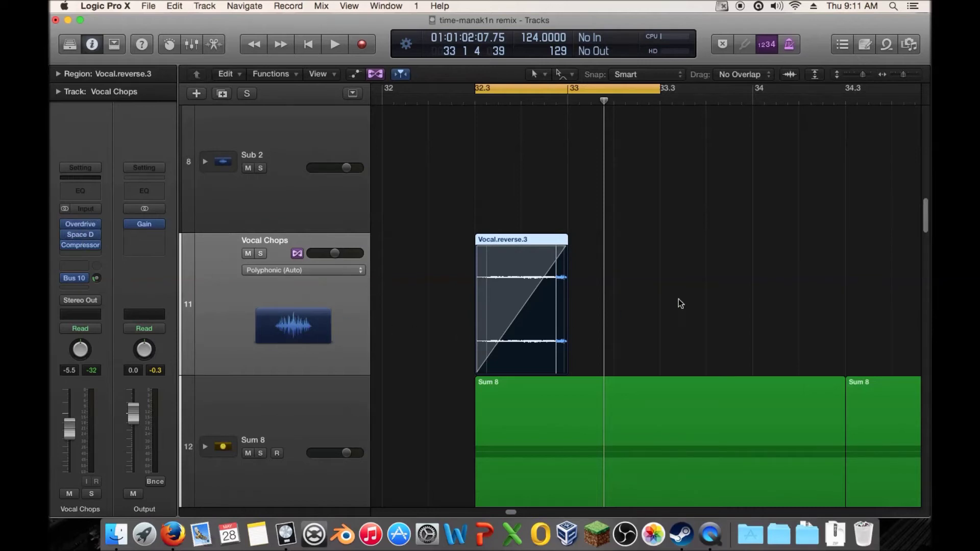
- Reset the Vocal Chops track's volume fader to 0 dB
left_click_drag(903, 75, 903, 78)
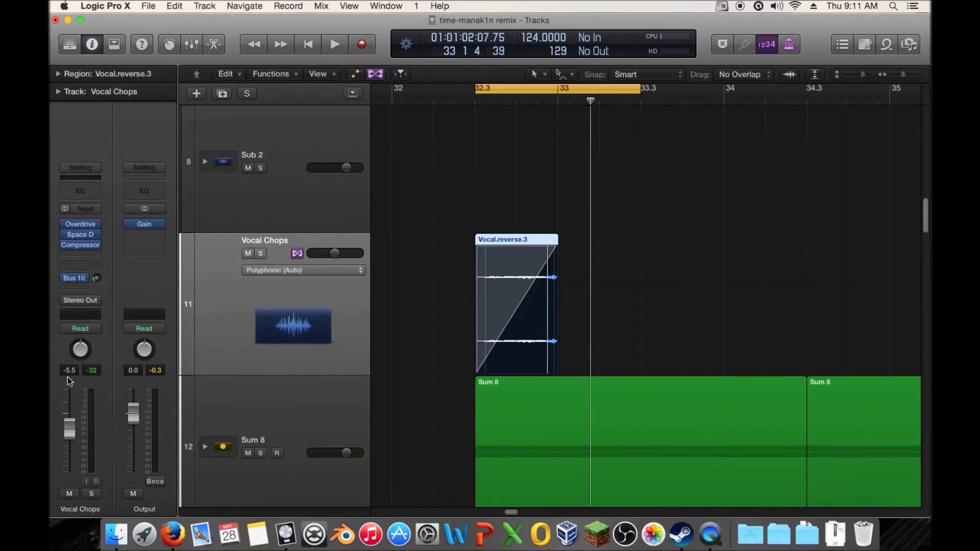
left_click(72, 428, "alt")
left_click(649, 281)
key("alt+a")
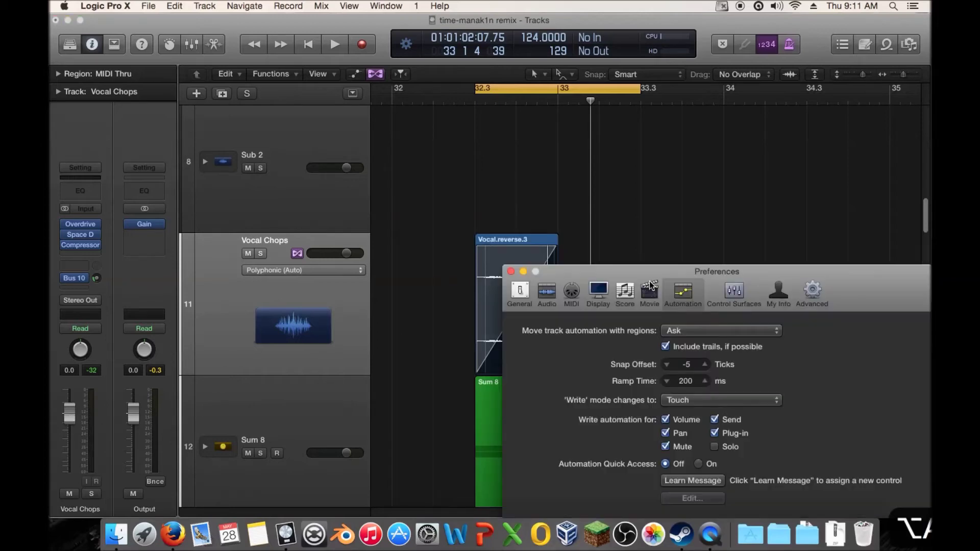
left_click(510, 272)
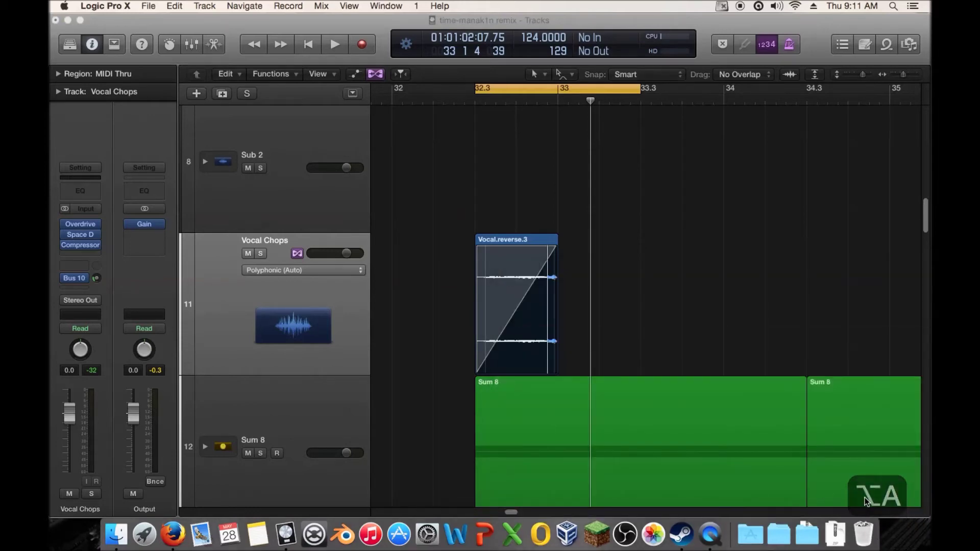
left_click(606, 228)
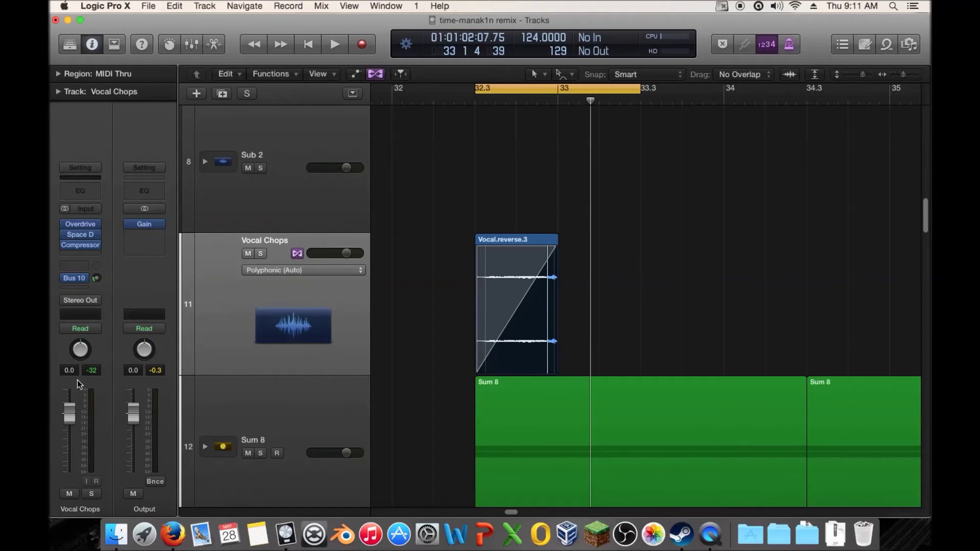
- Switch the Vocal Chops compressor to the Platinum Digital model, playing the loop before and after the change
key("space")
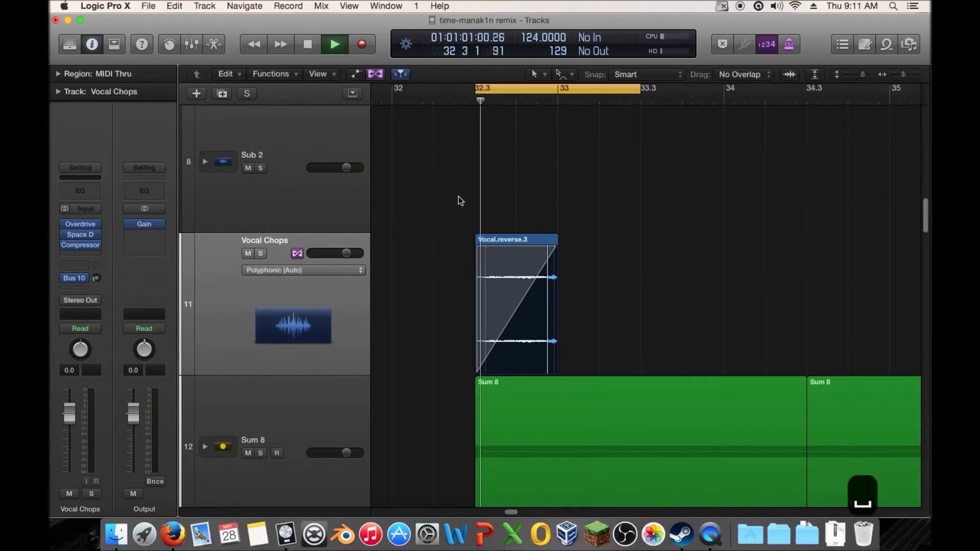
key("space")
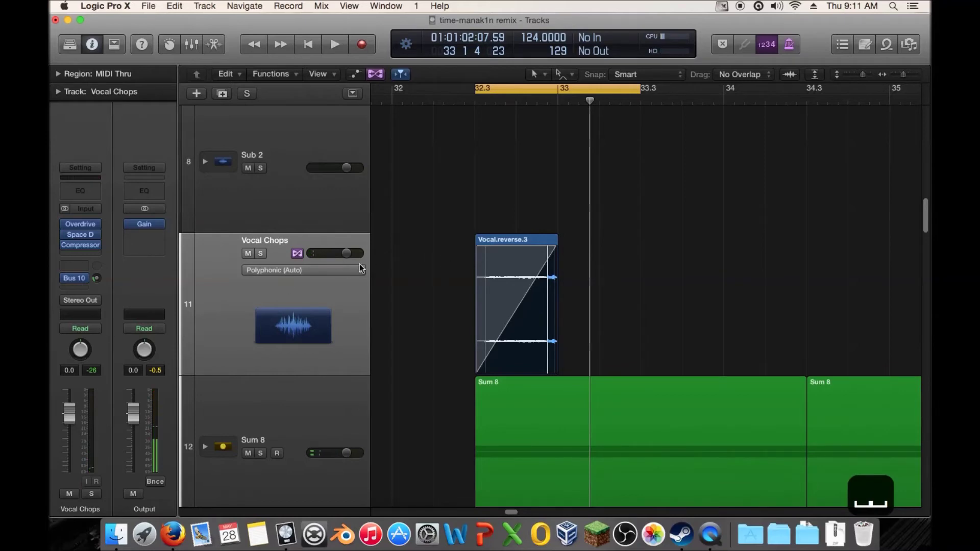
scroll(607, 282, "down", 5)
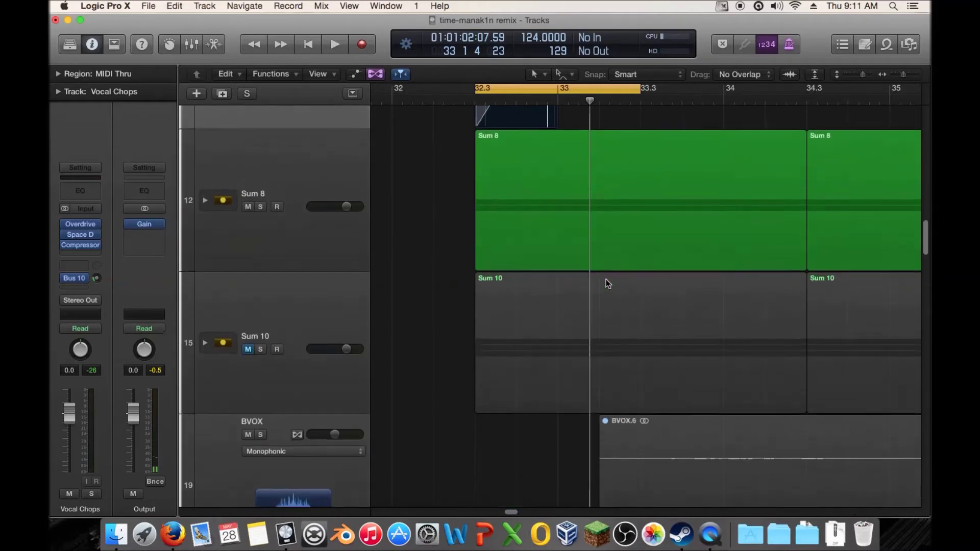
scroll(605, 280, "up", 5)
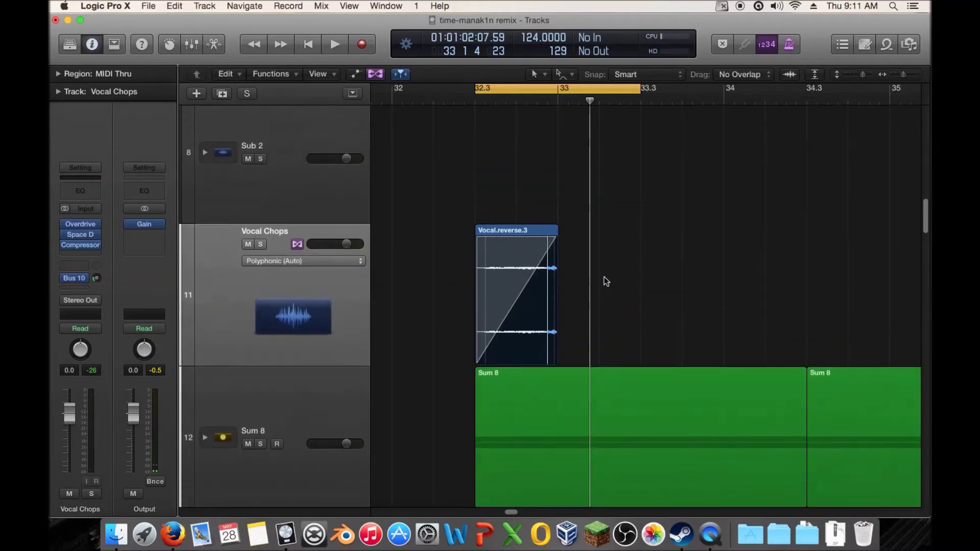
left_click(71, 245)
key("space")
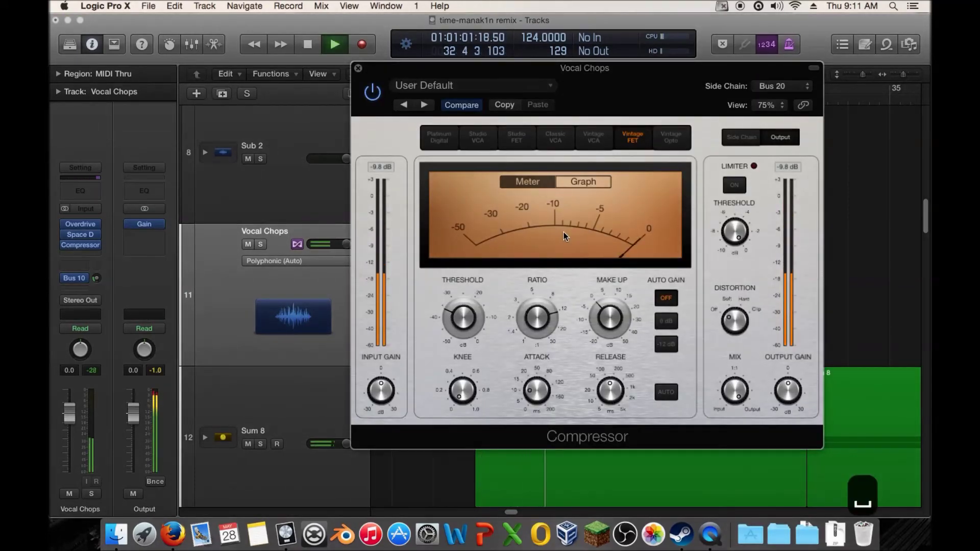
key("space")
left_click(445, 141)
key("space")
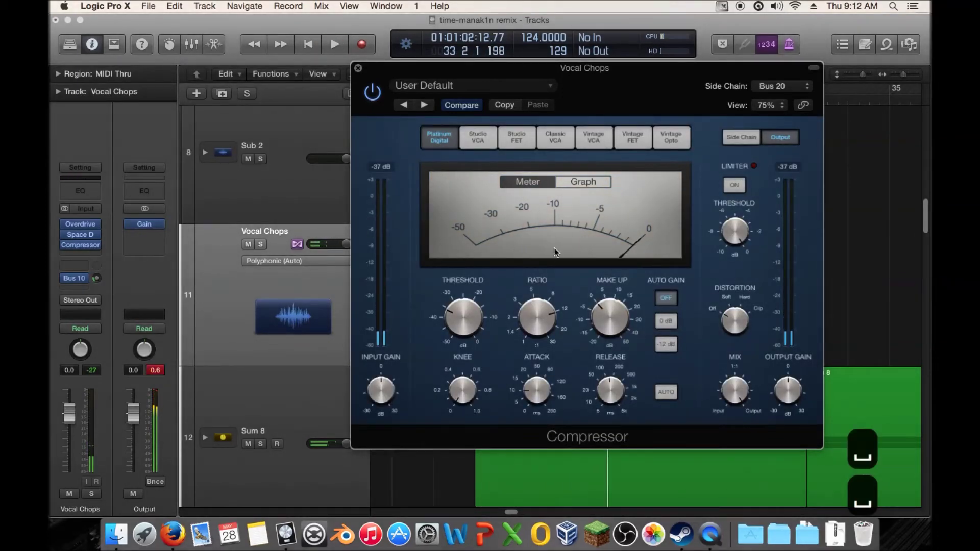
- Raise the Vocal Chops compressor's ratio and lower its threshold to -43 dB during playback, close the plug-in, and replay the loop
key("space")
mouse_move(534, 320)
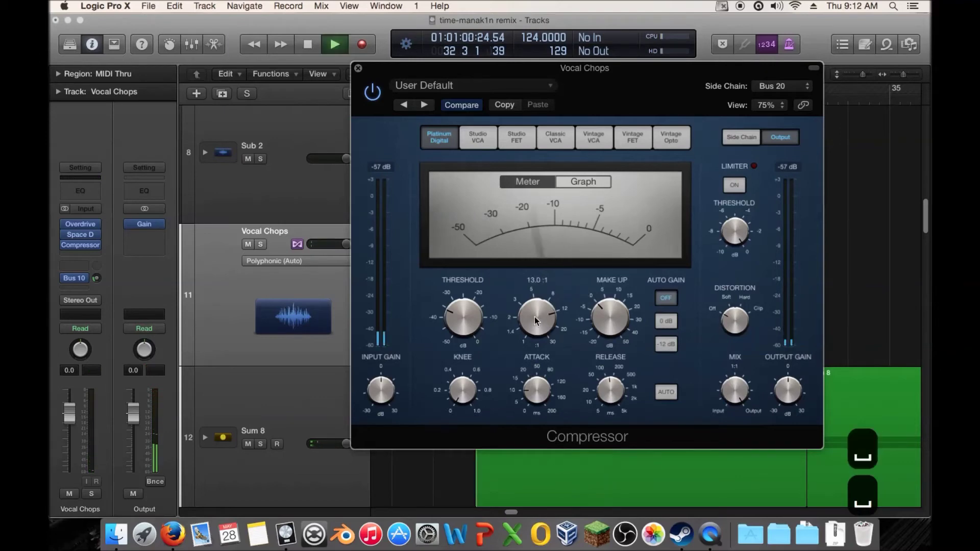
left_click_drag(533, 321, 544, 277)
mouse_move(471, 320)
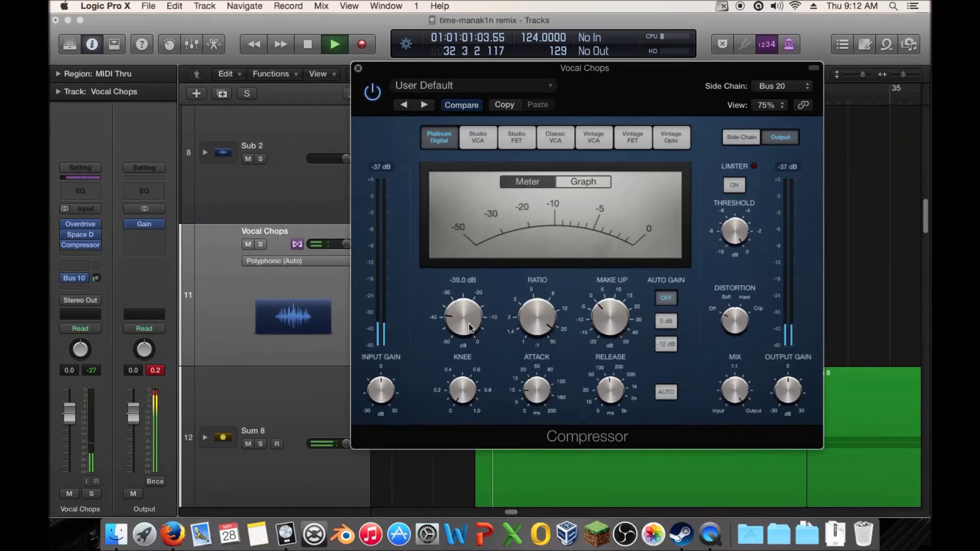
left_click_drag(468, 324, 469, 333)
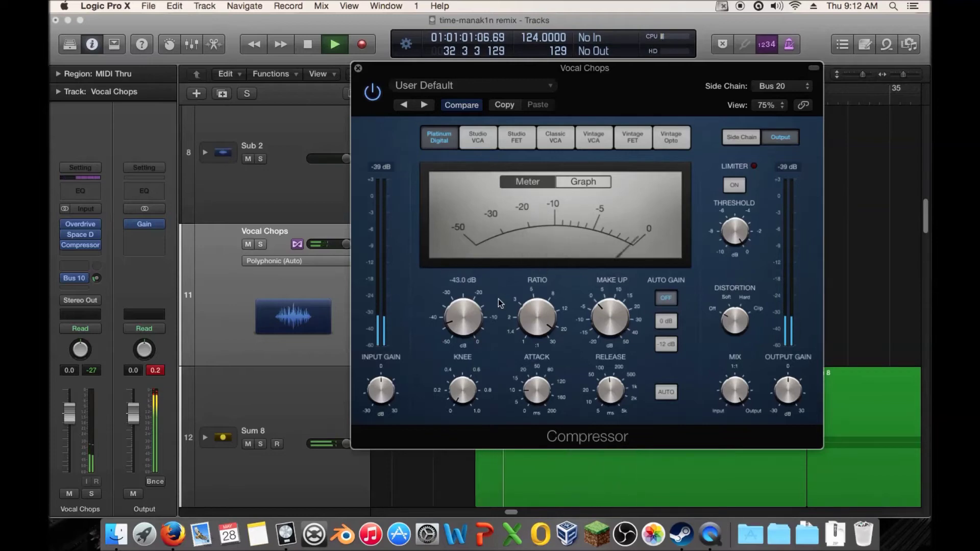
key("space")
left_click(357, 68)
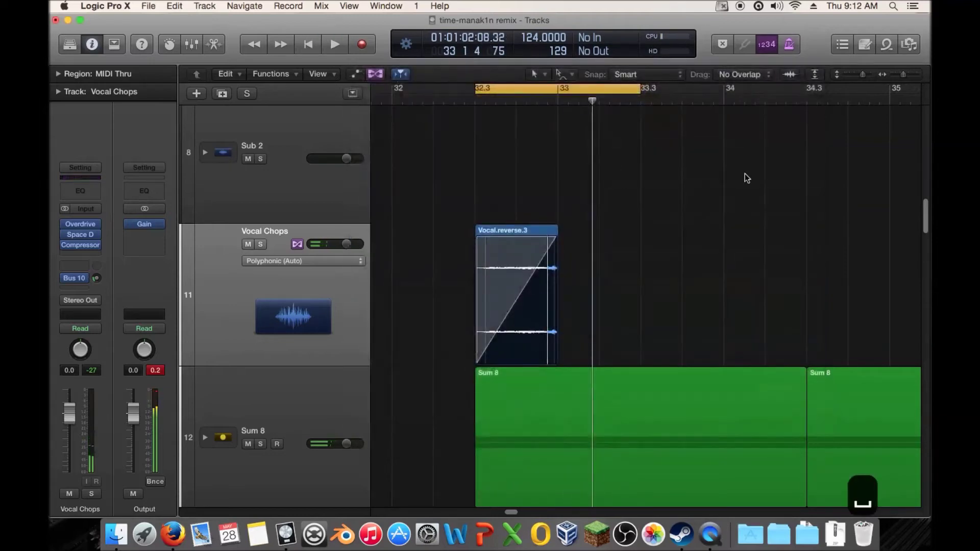
key("space")
key("space")
- Look over the arrangement's tracks around the drop and build-up, with cycling off and the playhead at bar 28
left_click_drag(902, 74, 855, 75)
scroll(576, 163, "down", 3)
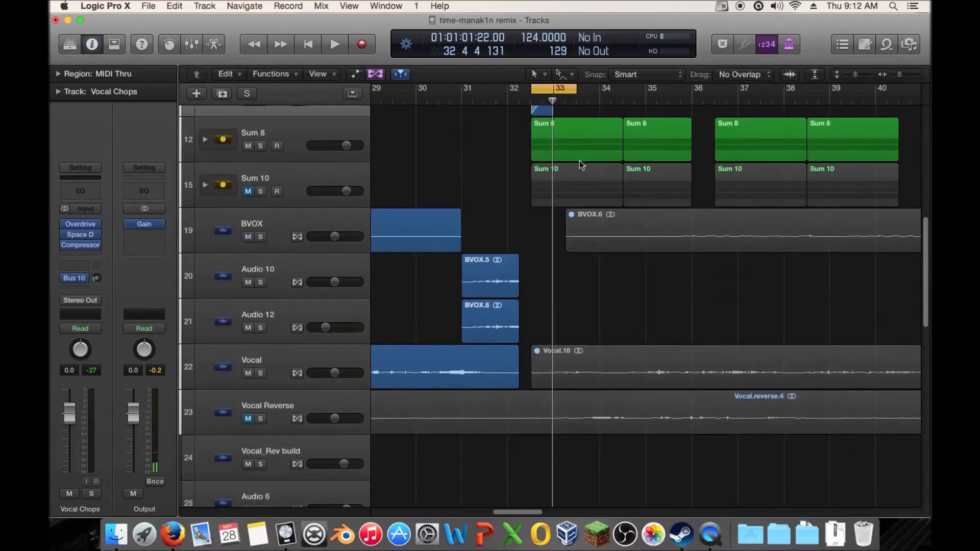
scroll(579, 161, "up", 5)
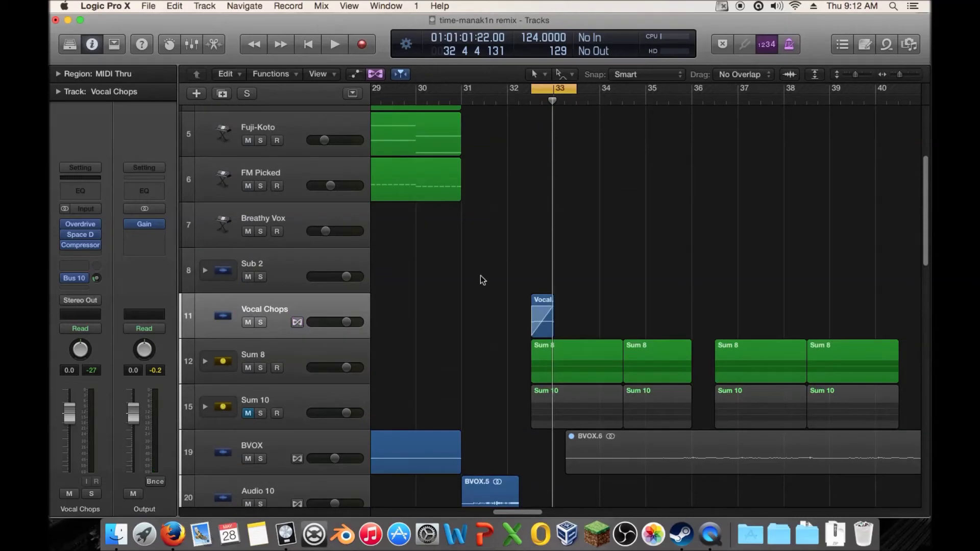
scroll(712, 163, "down", 15)
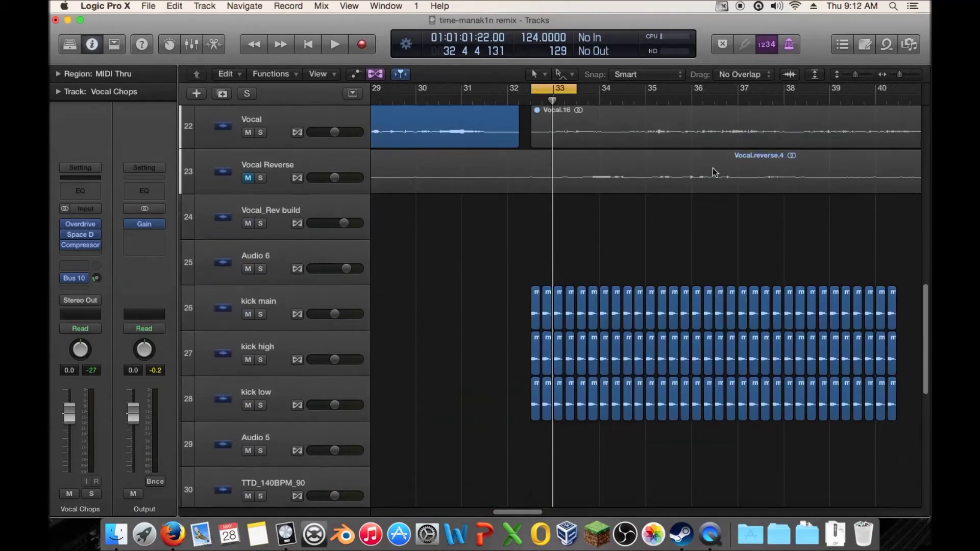
scroll(713, 171, "down", 5)
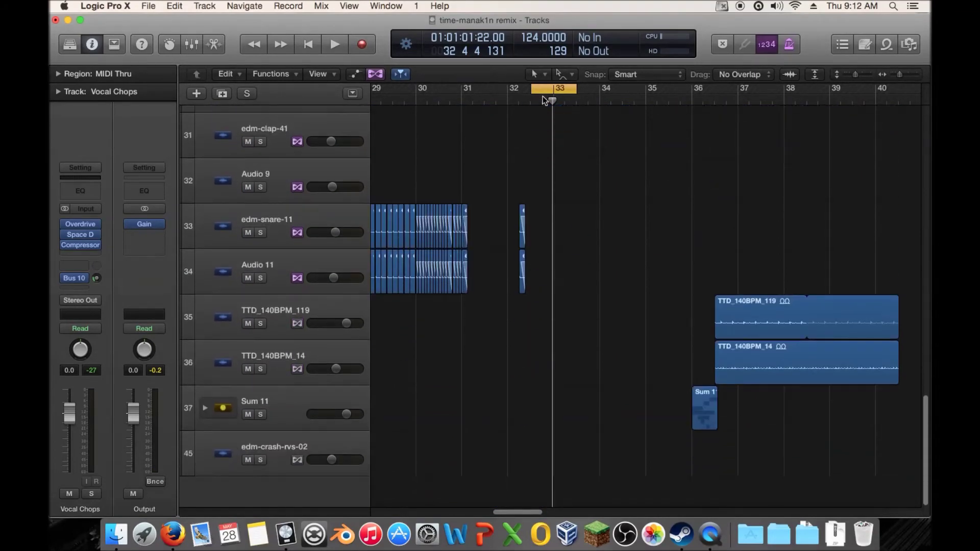
scroll(640, 212, "left", 3)
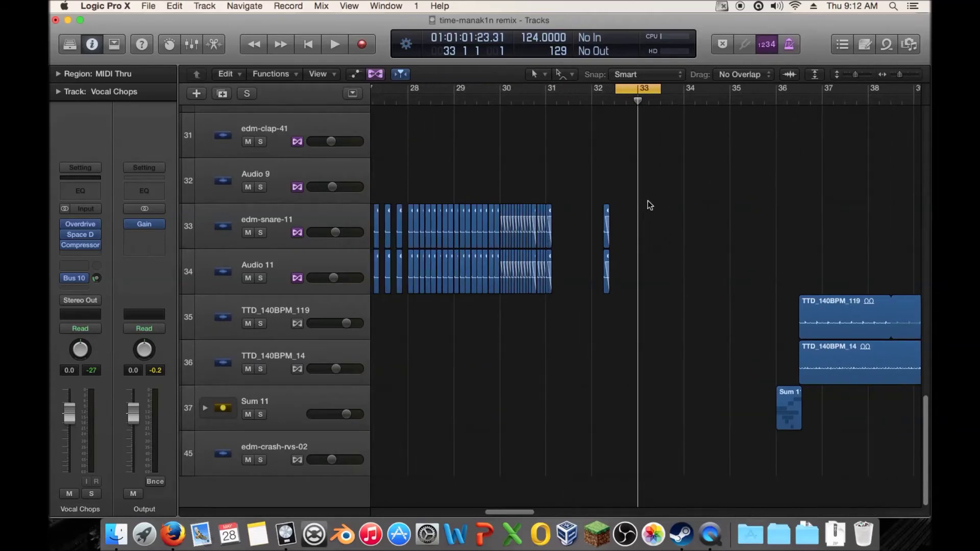
scroll(666, 194, "up", 15)
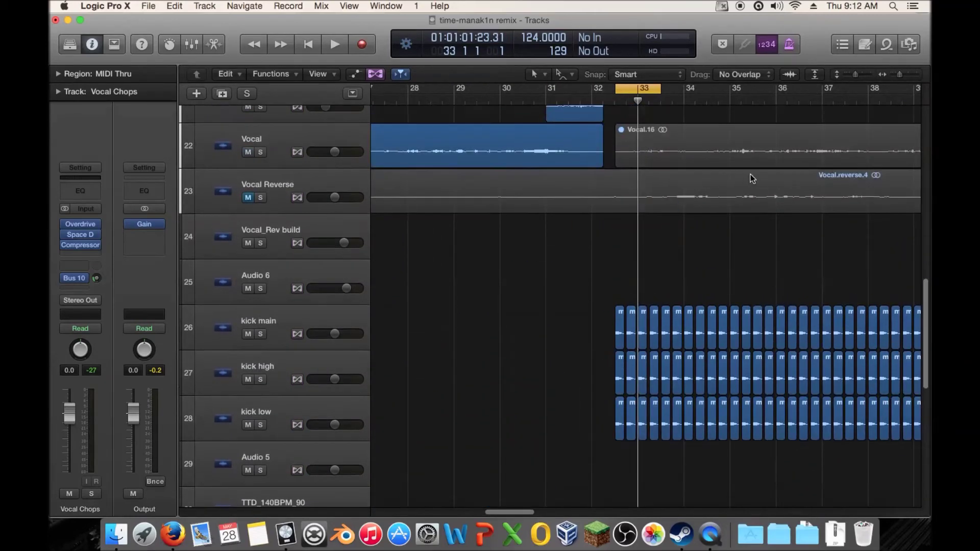
scroll(752, 178, "left", 2)
scroll(705, 234, "down", 10)
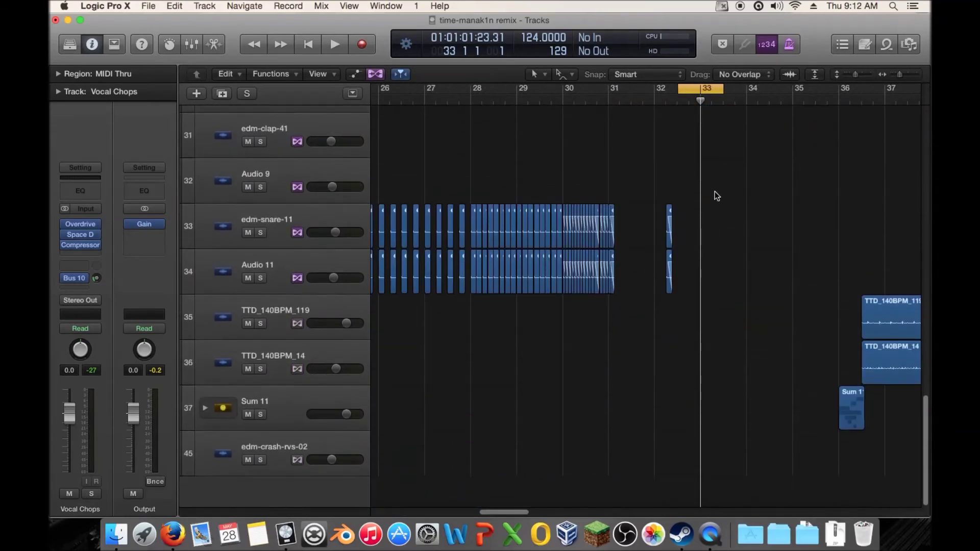
scroll(613, 344, "left", 2)
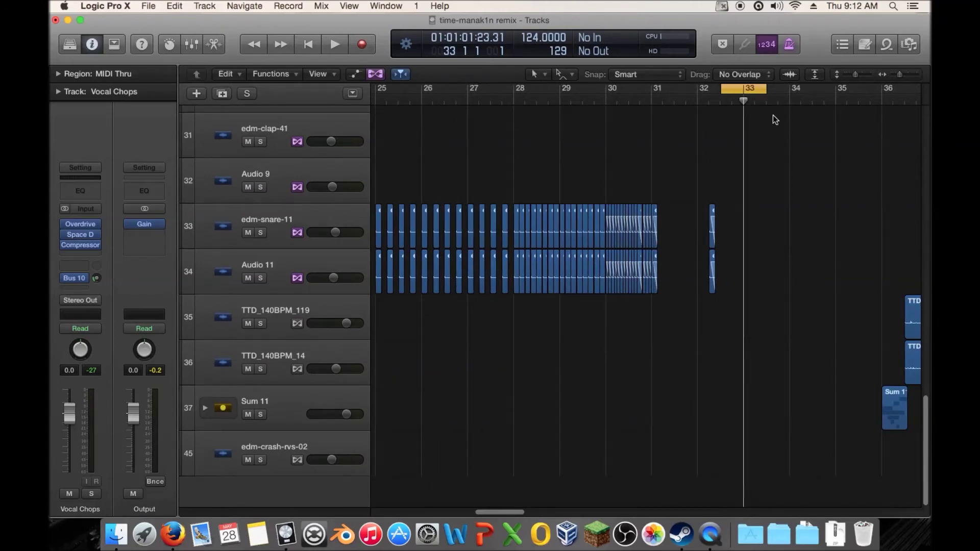
left_click(511, 101)
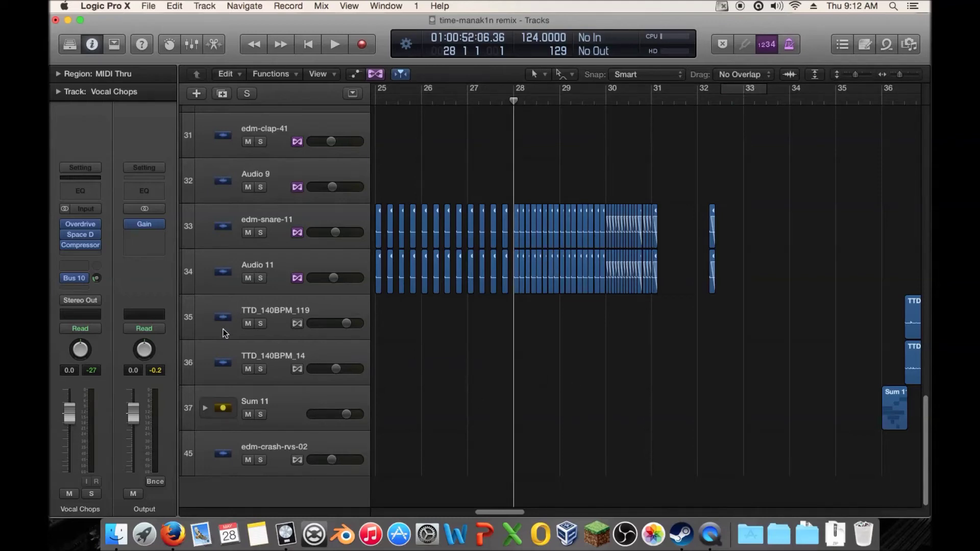
scroll(461, 368, "up", 10)
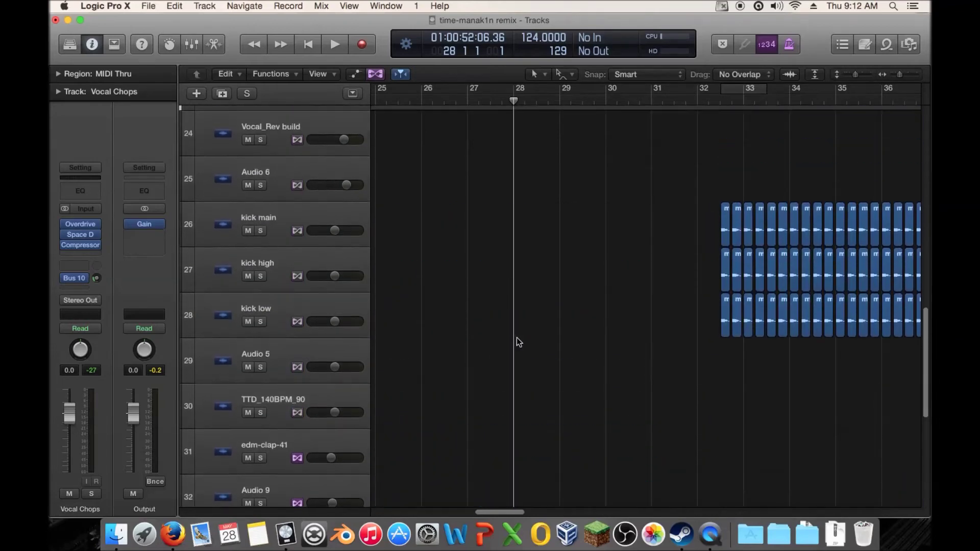
scroll(517, 338, "up", 4)
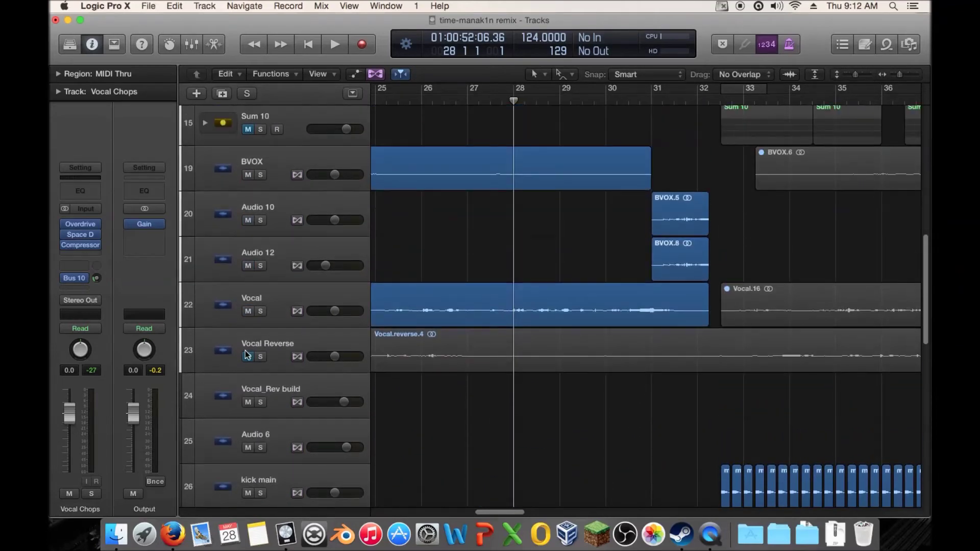
left_click(248, 358)
scroll(588, 379, "left", 10)
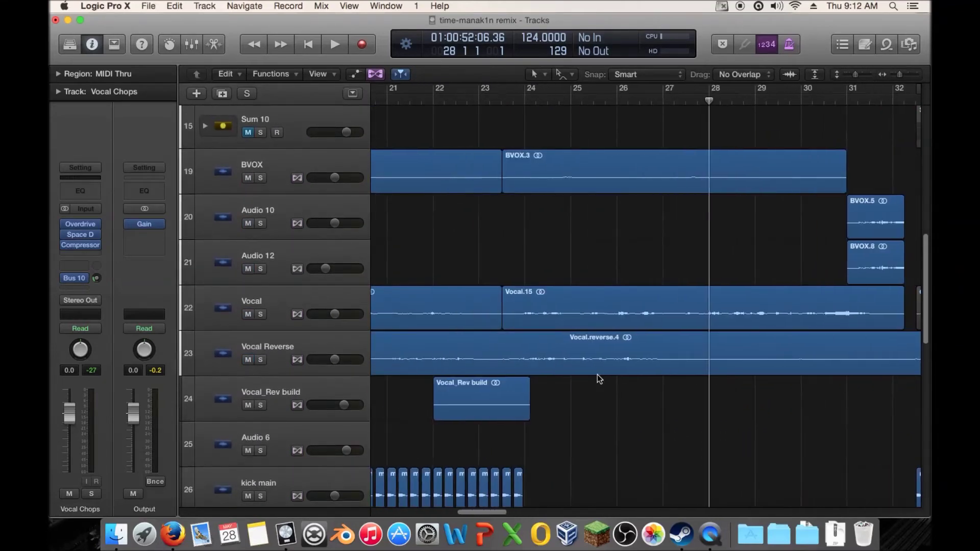
left_click_drag(900, 75, 890, 81)
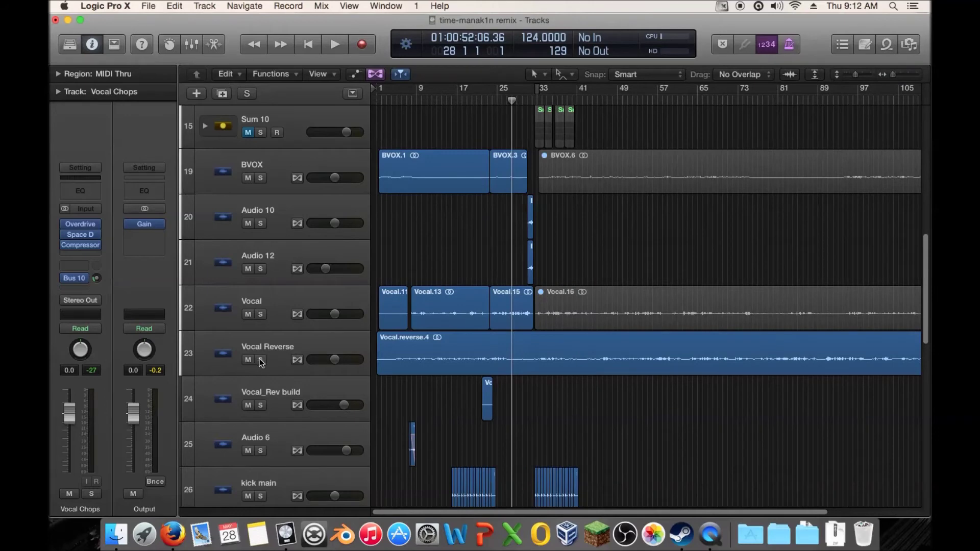
scroll(512, 235, "up", 4)
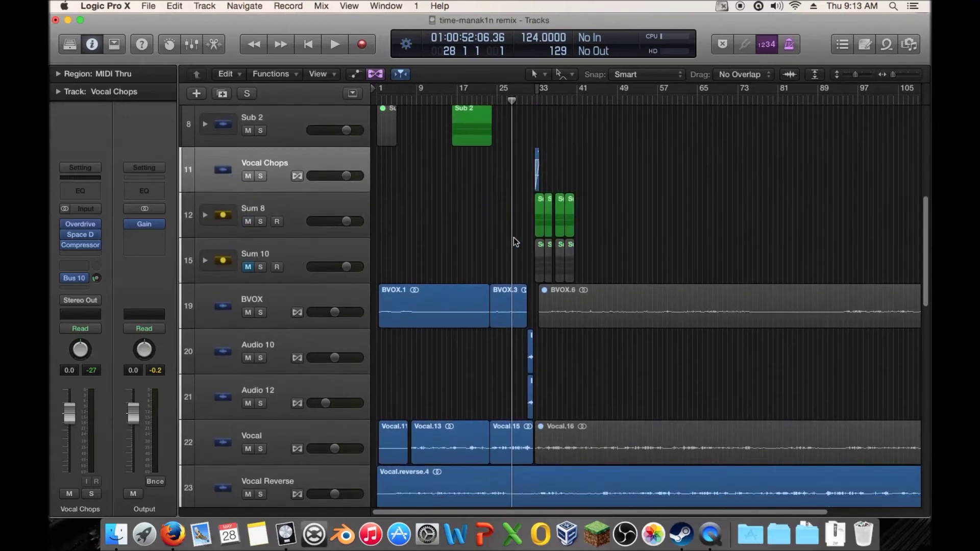
scroll(475, 378, "down", 2)
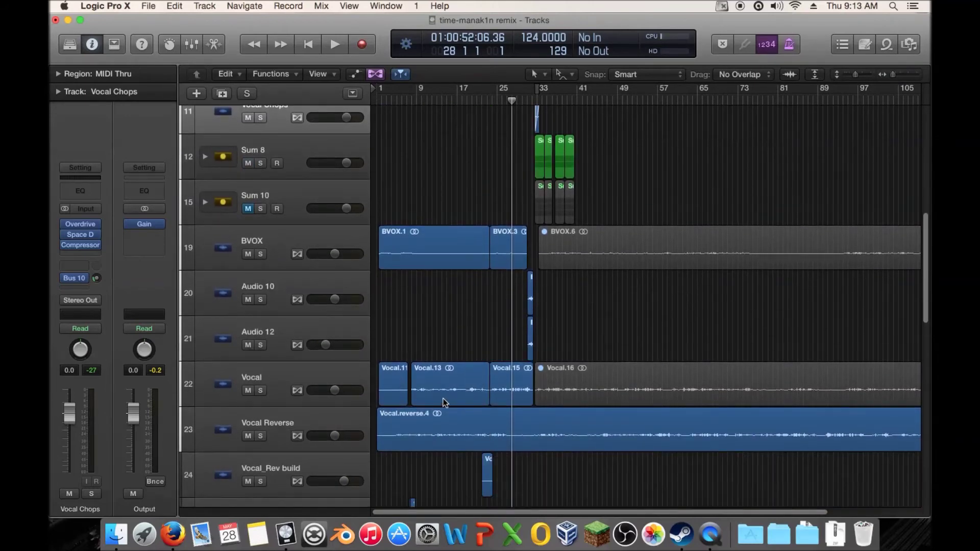
left_click(248, 435)
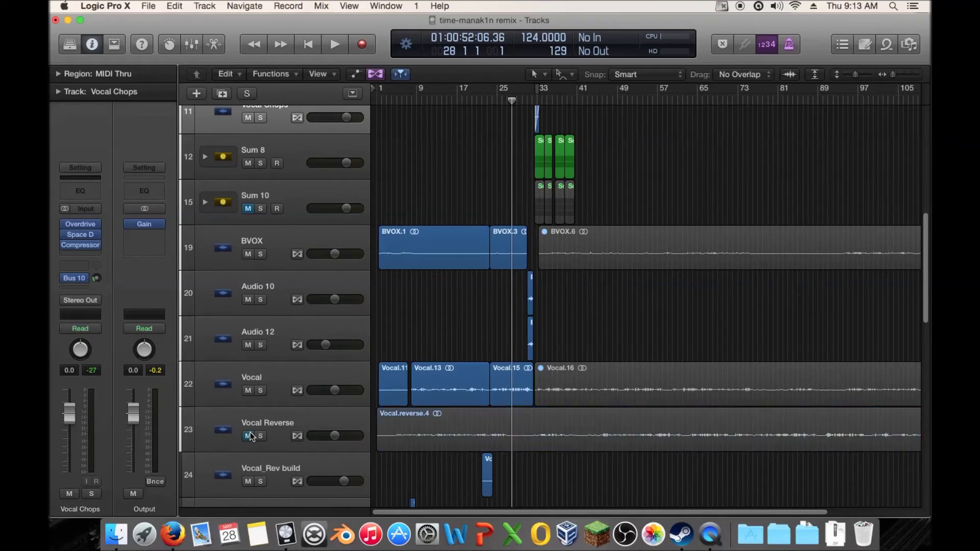
- Play the transition into the drop, starting shortly before bar 32
double_click(527, 100)
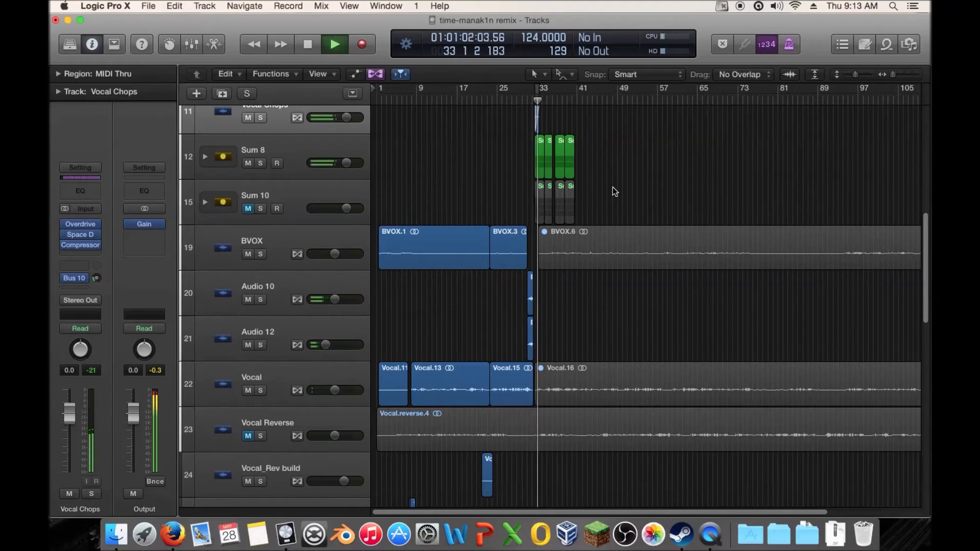
key("space")
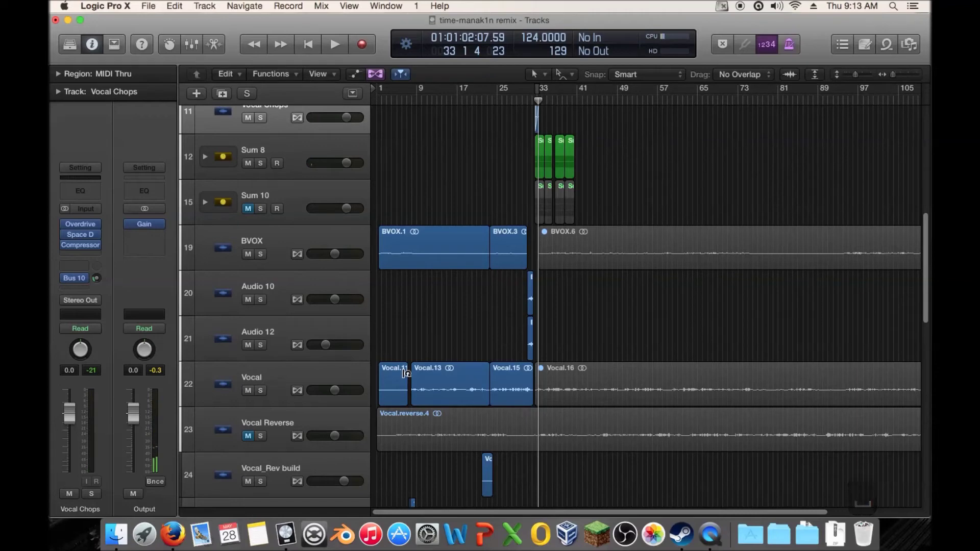
- Unmute and solo the Vocal Reverse track and place the playhead at bar 21
left_click(248, 436)
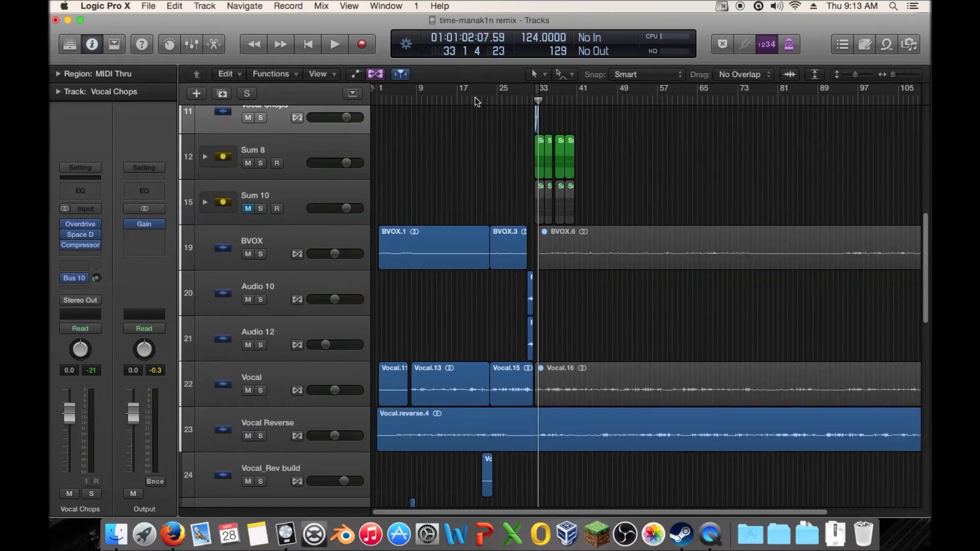
mouse_move(461, 99)
left_mouse_down()
mouse_move(485, 102)
mouse_move(466, 102)
mouse_move(475, 107)
left_mouse_up()
left_click_drag(892, 75, 895, 75)
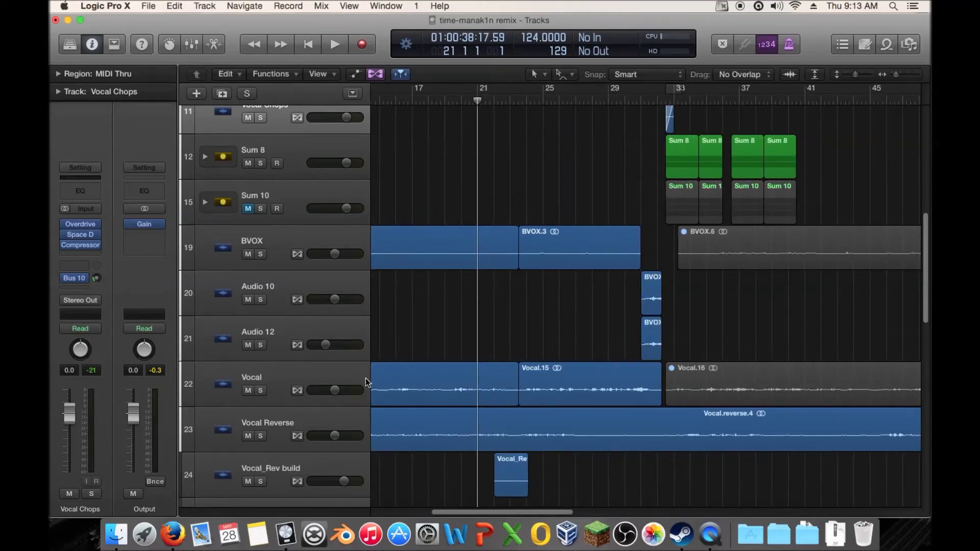
left_click(259, 437)
scroll(475, 317, "left", 8)
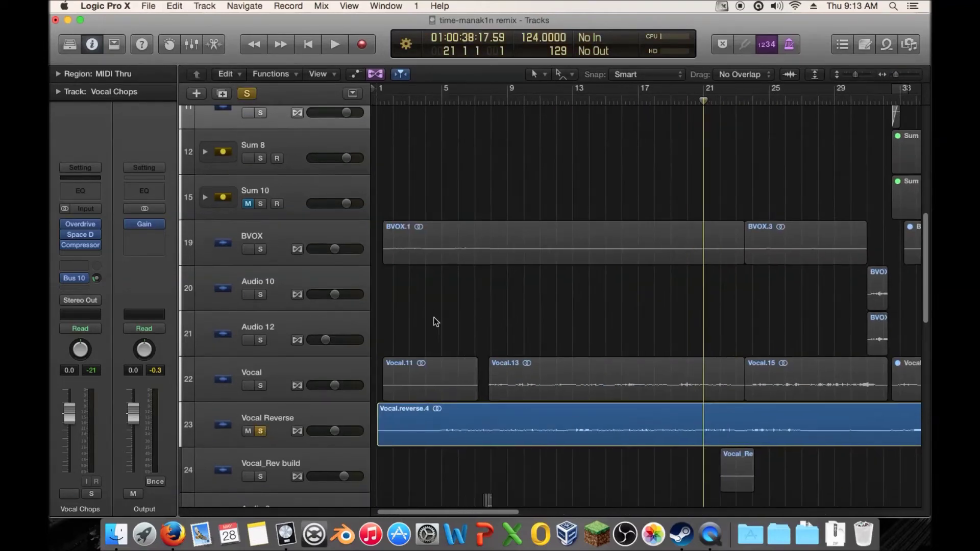
scroll(490, 316, "right", 5)
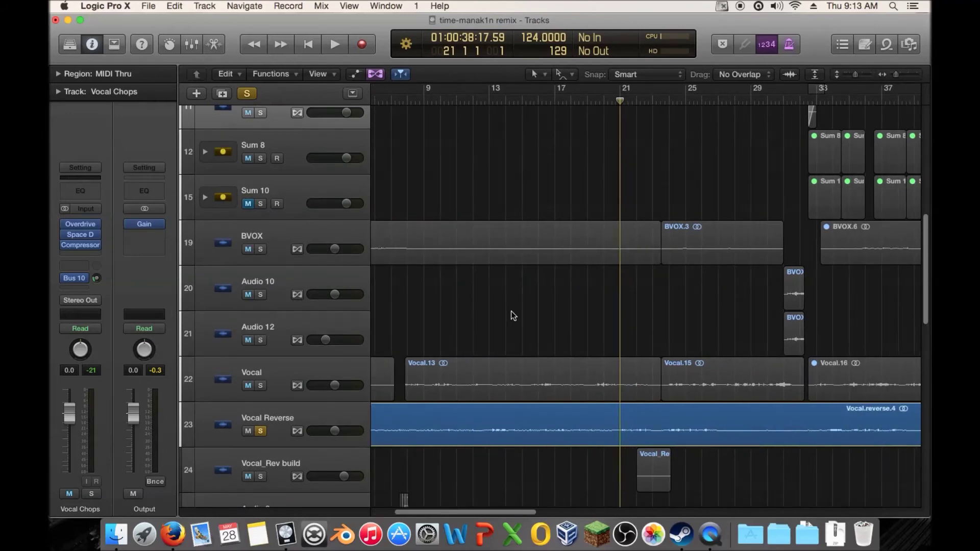
- Solo the Vocal track instead of Vocal Reverse and audition the original vocal around bar 13
left_click(260, 431)
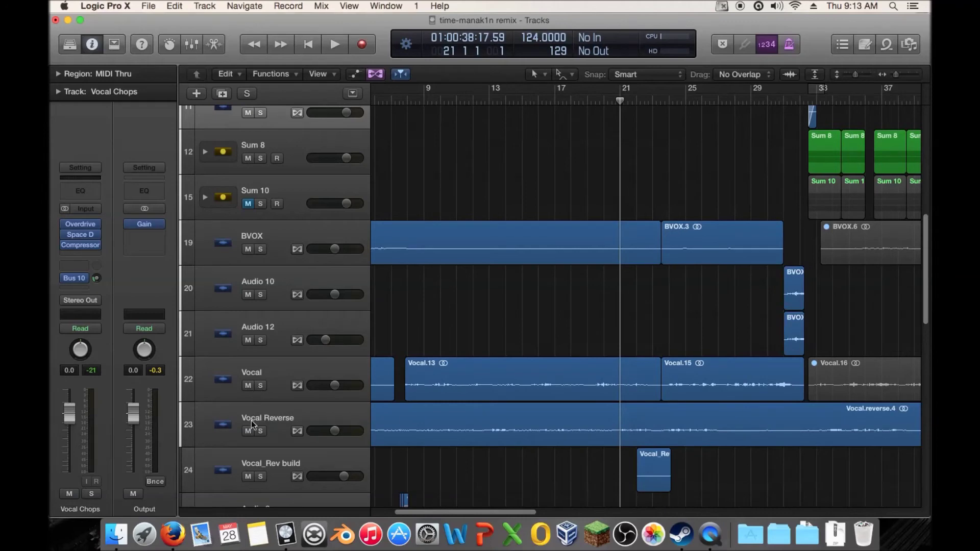
left_click(260, 386)
left_click(474, 98)
key("space")
left_click(512, 100)
key("space")
left_click(499, 97)
left_click(488, 100)
key("space")
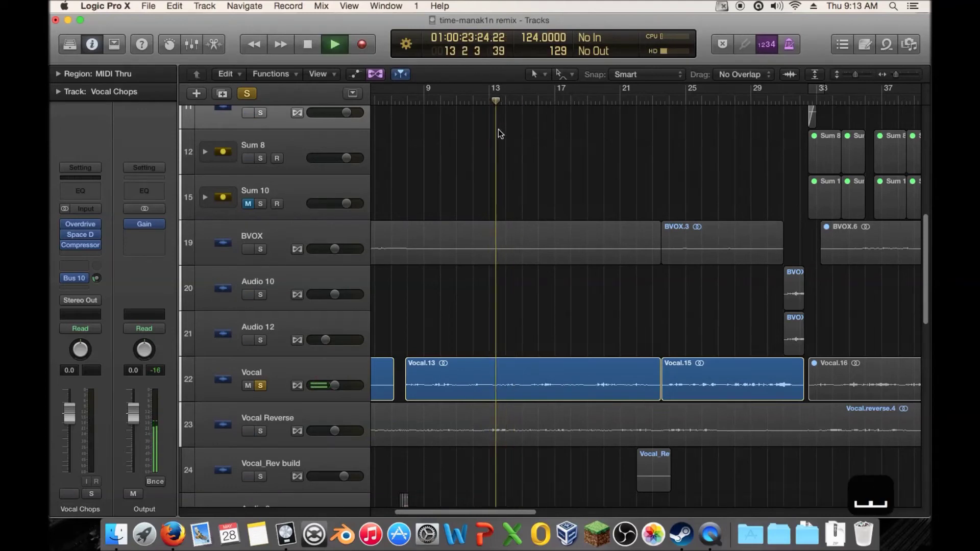
key("space")
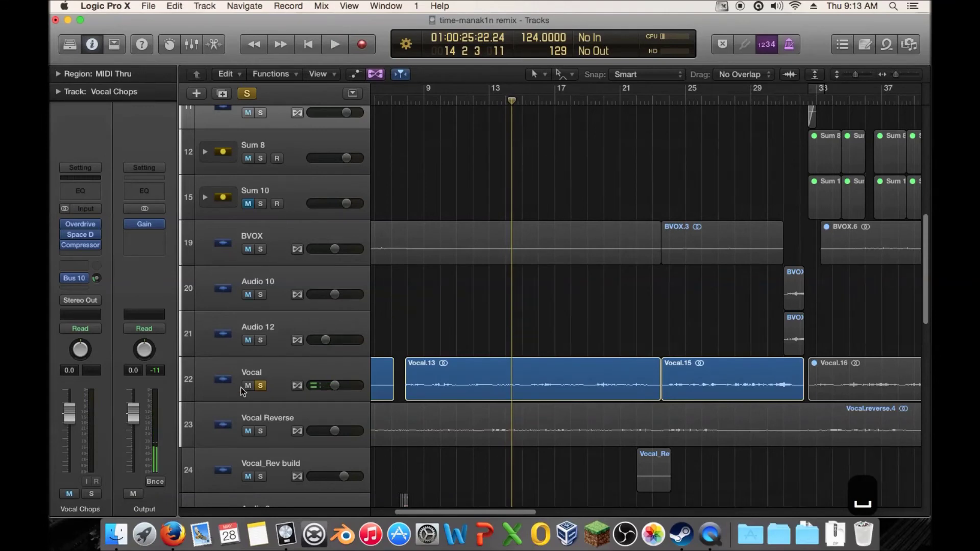
- Switch the solo from the Vocal track to Vocal Reverse and audition the reversed vocal around bar 17
left_click(260, 386)
left_click(260, 431)
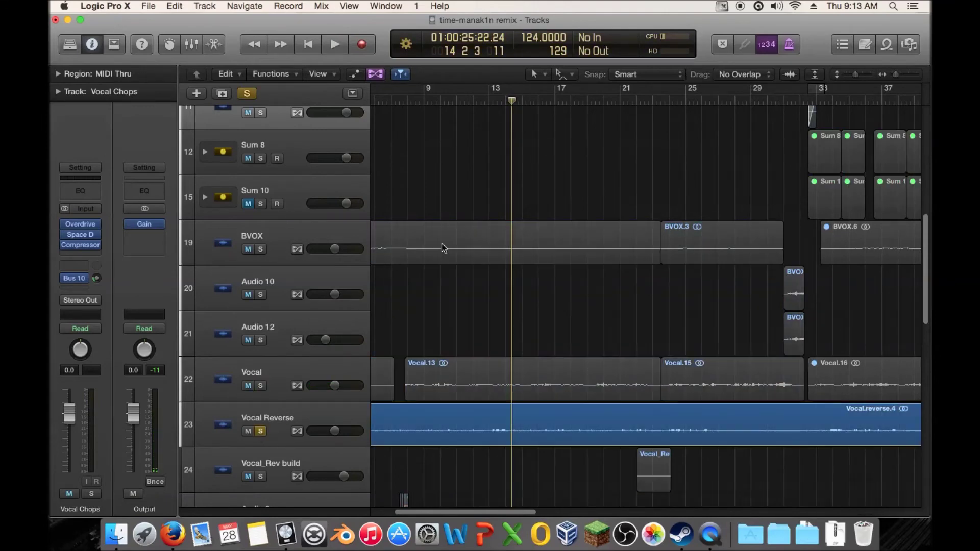
scroll(462, 134, "left", 5)
scroll(567, 178, "up", 1)
left_click(622, 101)
key("space")
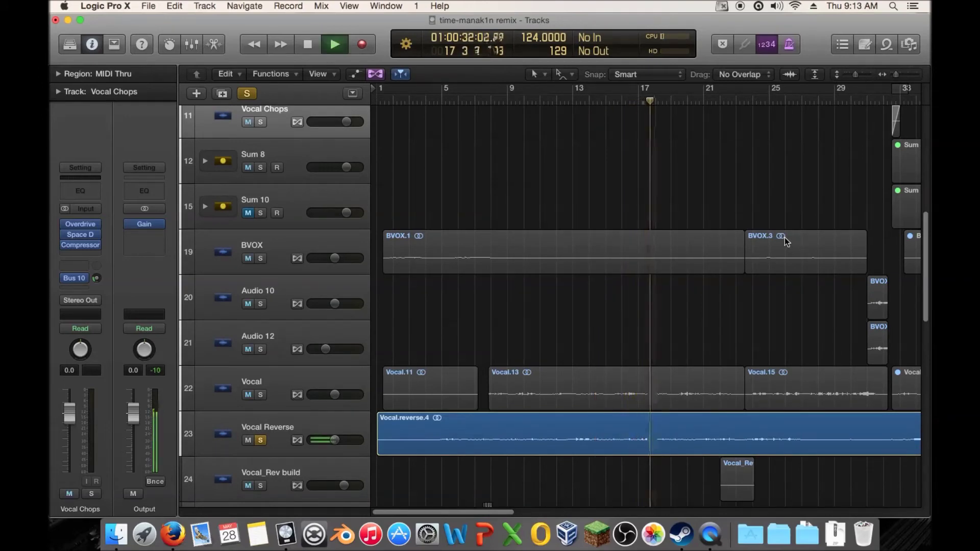
key("space")
left_click(644, 102)
key("space")
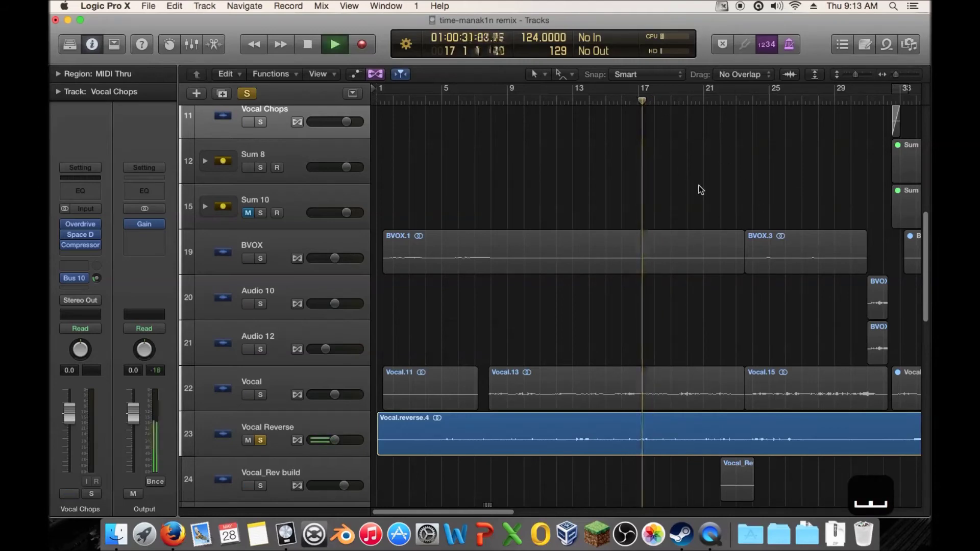
key("space")
- Replay the soloed reversed vocal from bar 17 in a closer view to examine the phrase for another chop
left_click_drag(898, 74, 903, 73)
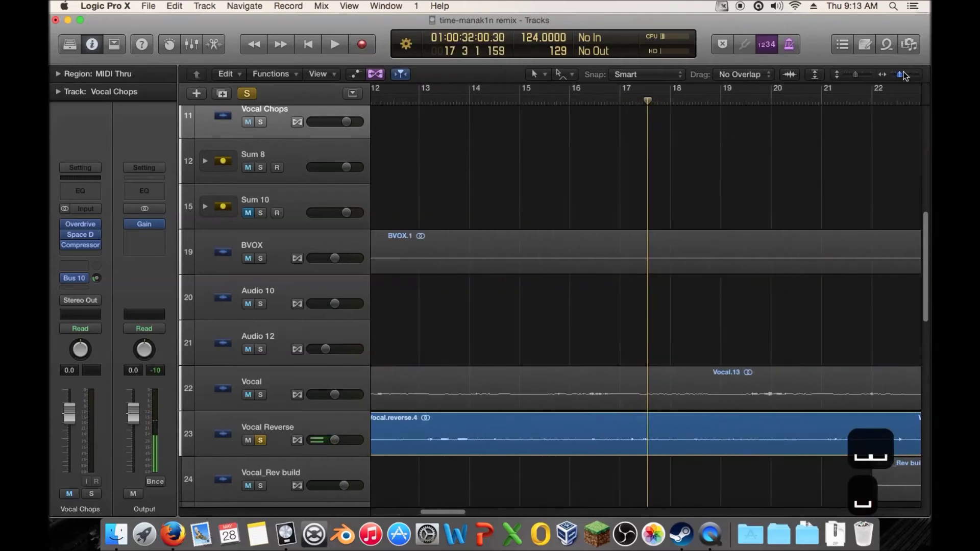
left_click_drag(633, 101, 620, 104)
key("space")
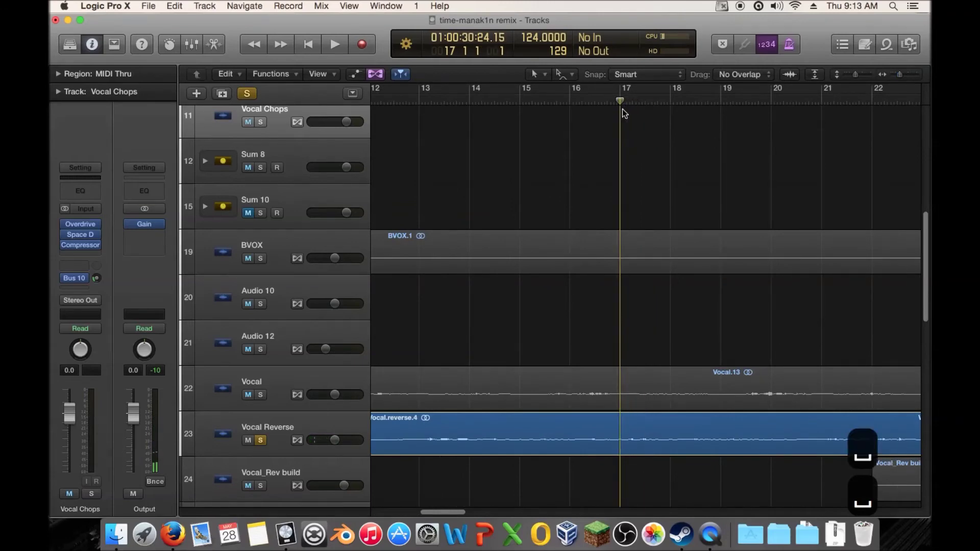
key("space")
scroll(623, 118, "up", 1)
left_click_drag(637, 102, 624, 106)
key("space")
key("space")
scroll(627, 319, "down", 3)
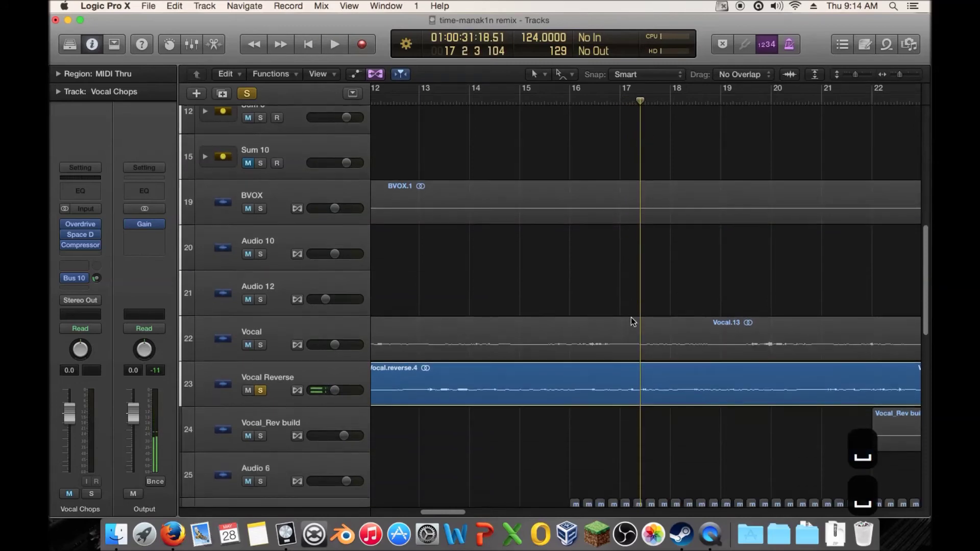
- Split the reversed vocal region on the Vocal Reverse track at the start of the phrase, at bar 17
left_click_drag(639, 113, 622, 112)
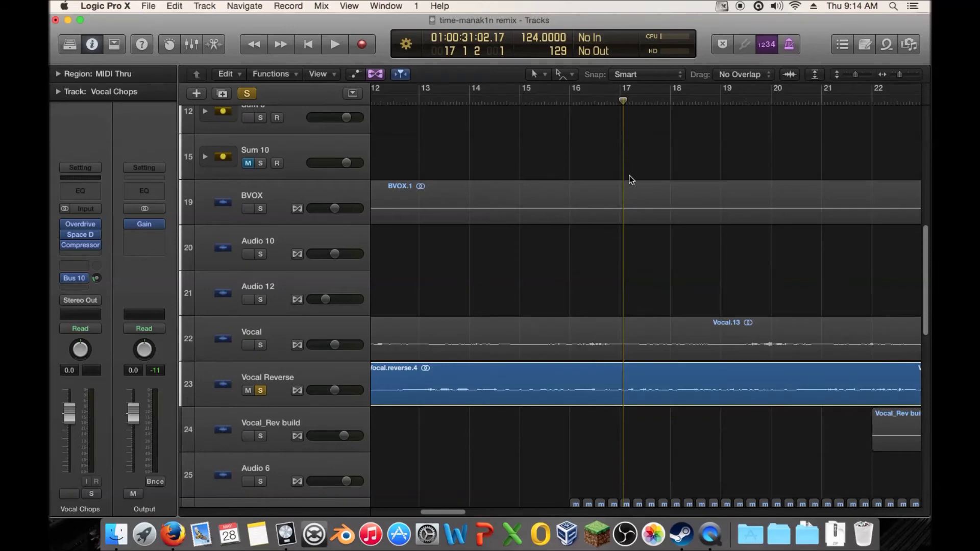
scroll(630, 179, "down", 3)
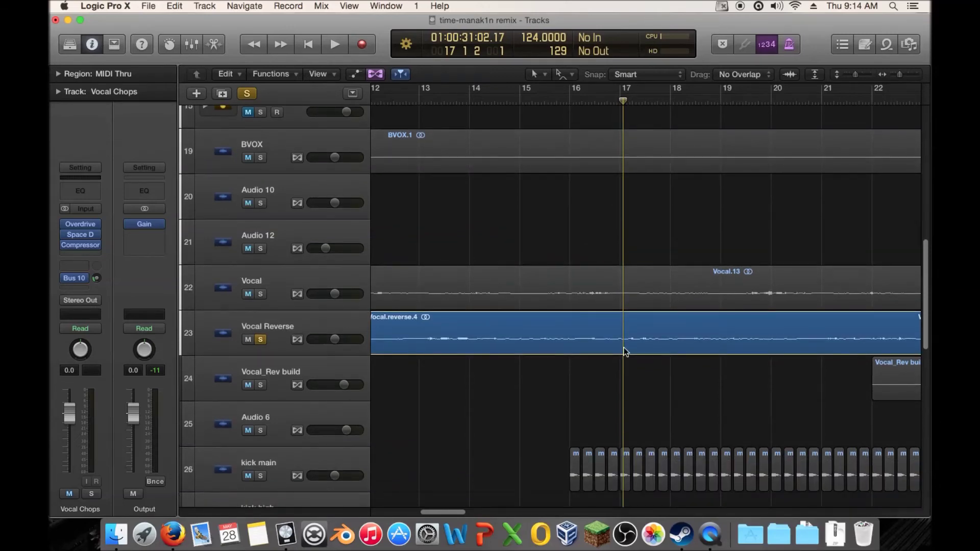
right_click(668, 316)
left_click(714, 323)
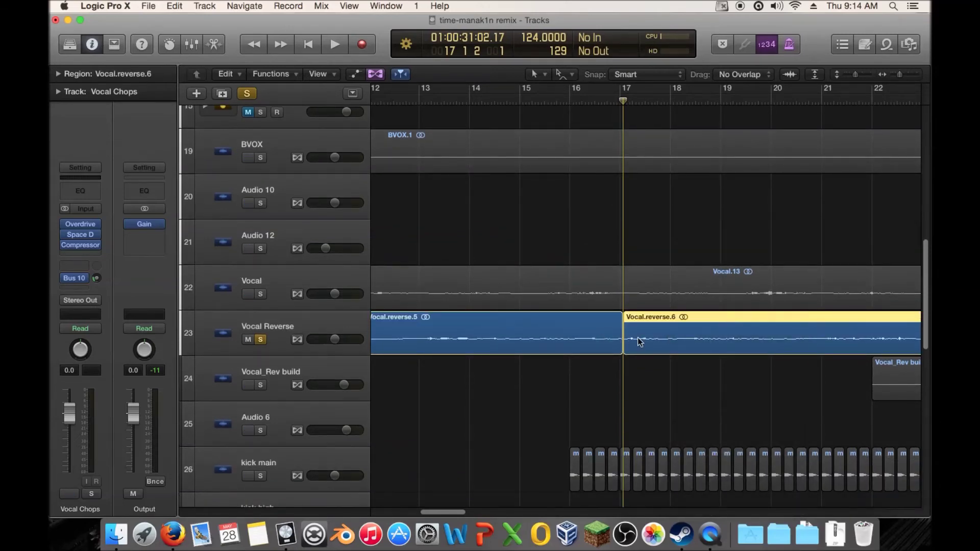
- Audition the phrase from bar 17 and split the reversed vocal at its end, at position 17 2 2 1
key("space")
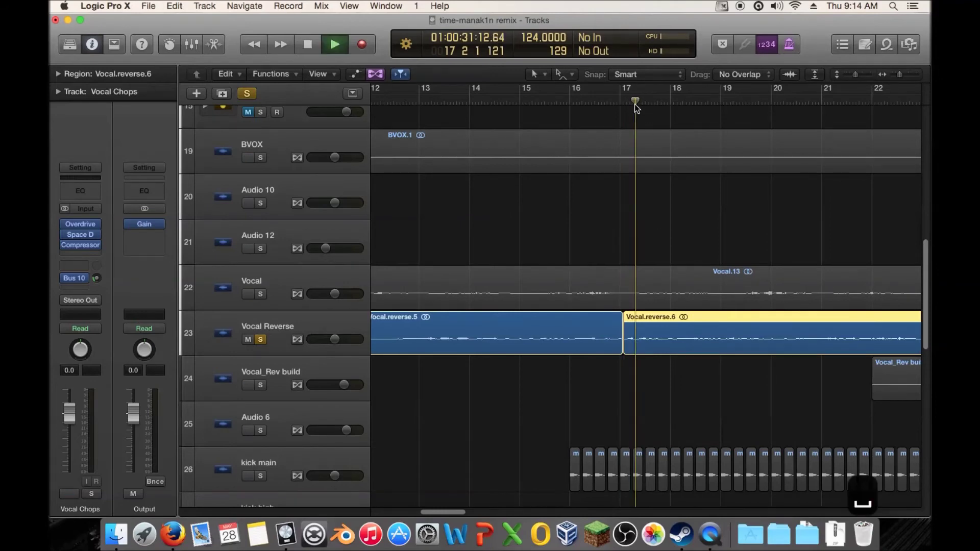
left_click(632, 103)
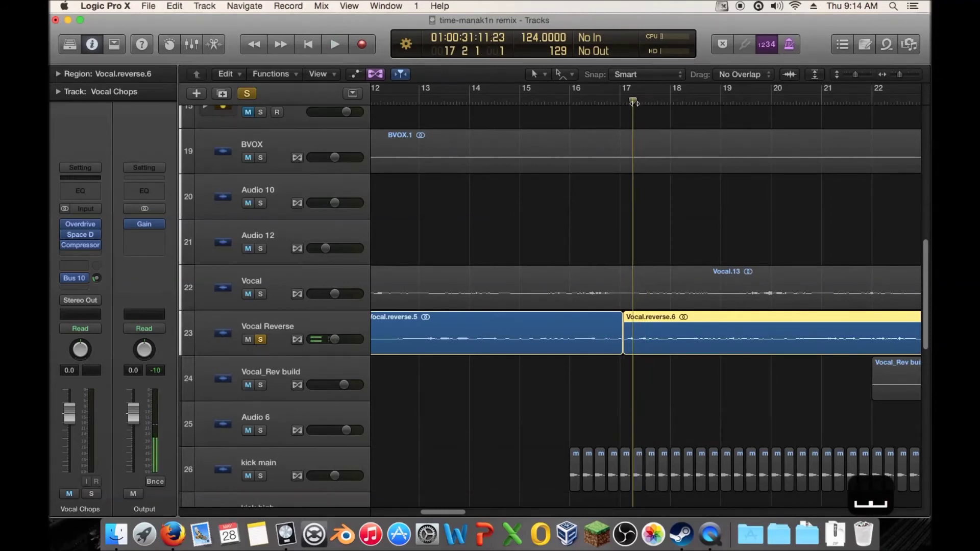
mouse_move(633, 102)
left_mouse_down()
mouse_move(666, 110)
mouse_move(628, 112)
mouse_move(664, 109)
mouse_move(636, 117)
left_mouse_up()
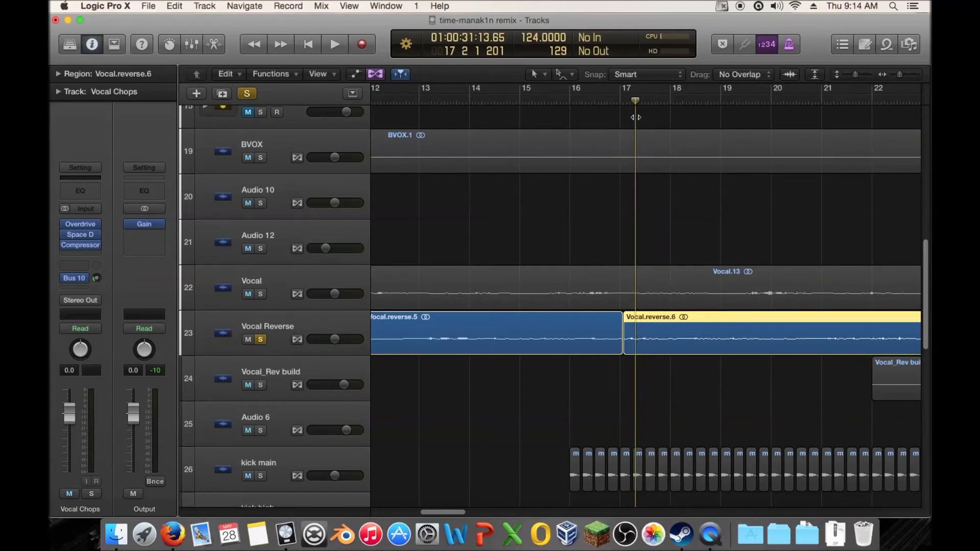
right_click(660, 316)
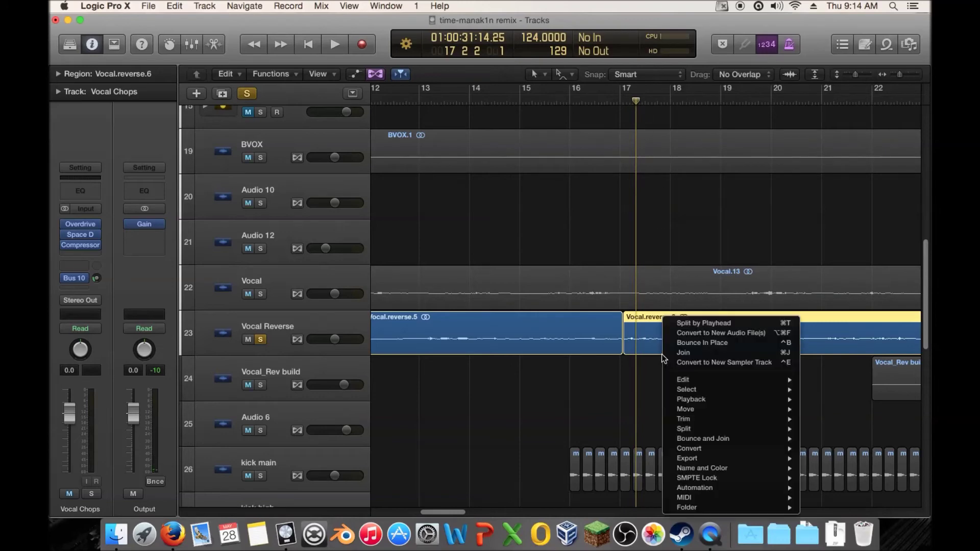
left_click(683, 329)
left_click(632, 506)
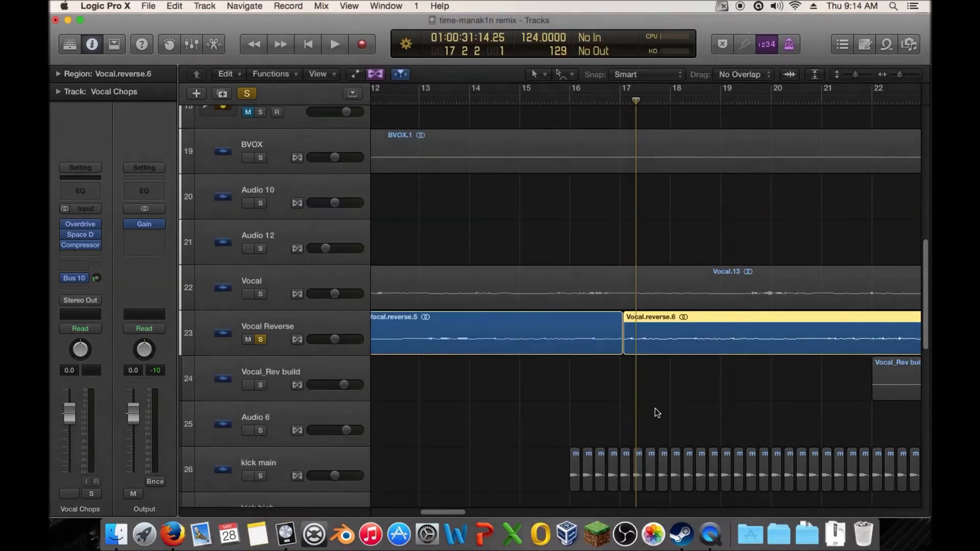
right_click(657, 312)
left_click(679, 326)
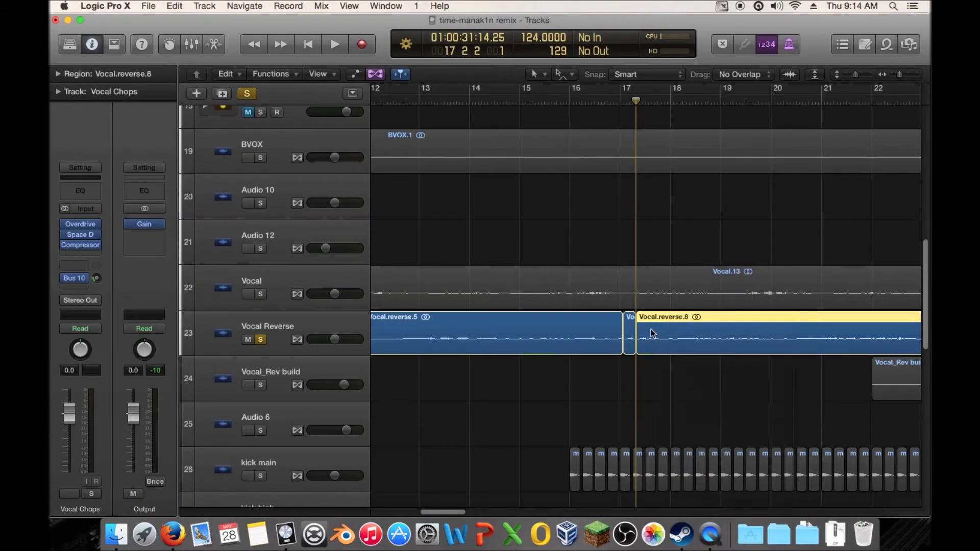
- Move the short reversed cut from bar 17 to the Vocal Chops track near bar 29 and mute it
left_click_drag(629, 329, 628, 377)
left_click_drag(899, 73, 891, 81)
scroll(722, 217, "up", 4)
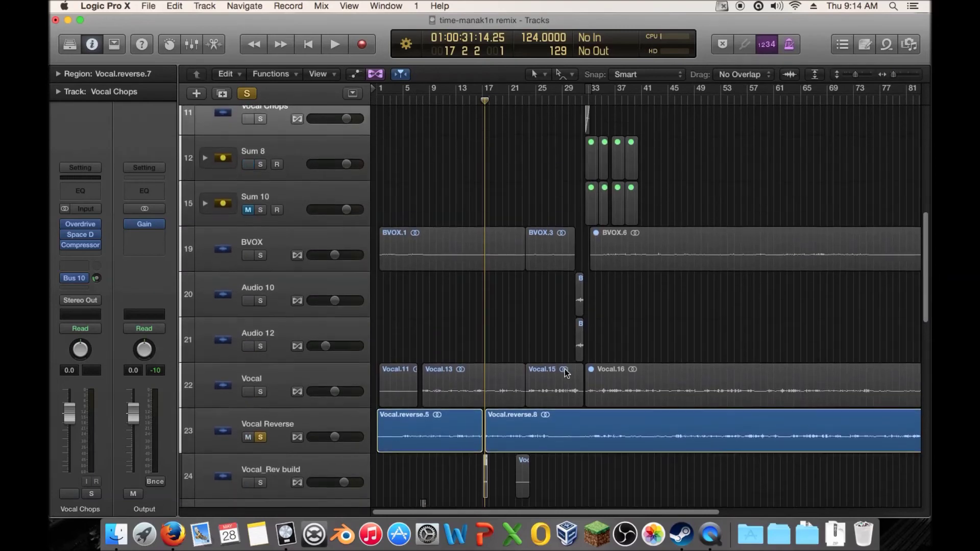
scroll(671, 265, "down", 1)
left_click_drag(486, 451, 564, 186)
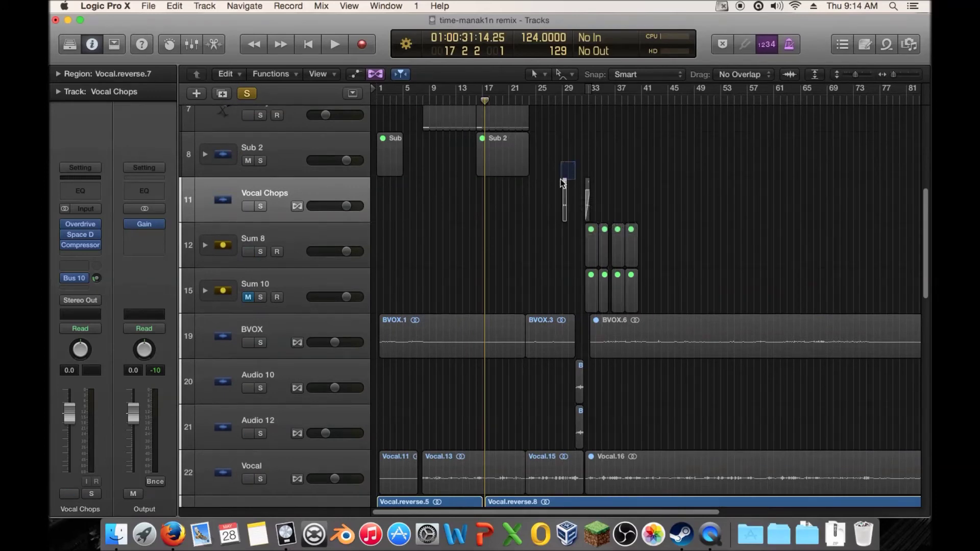
key("ctrl+m")
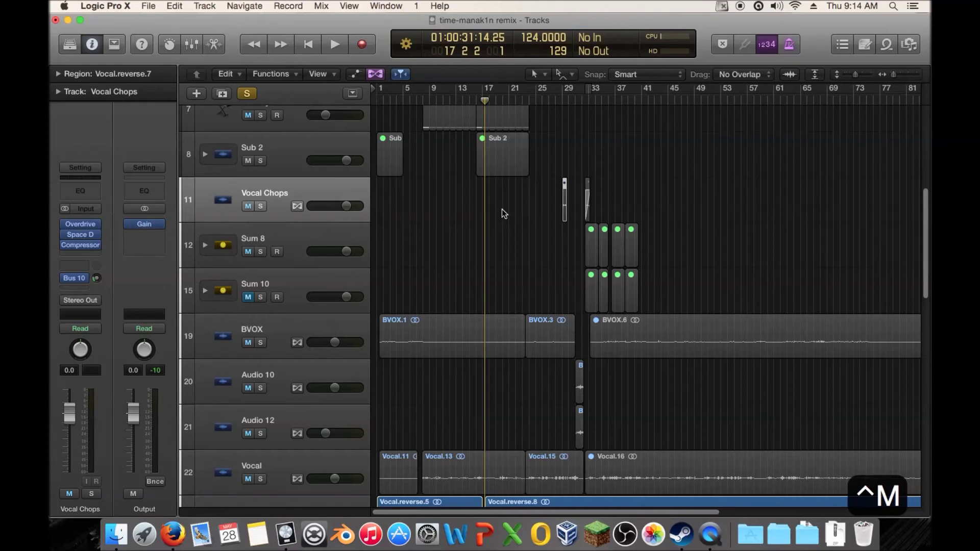
- Delete the reversed vocal region before the cut and extend the remaining region's start back to bar 1
scroll(505, 207, "down", 2)
scroll(506, 303, "down", 4)
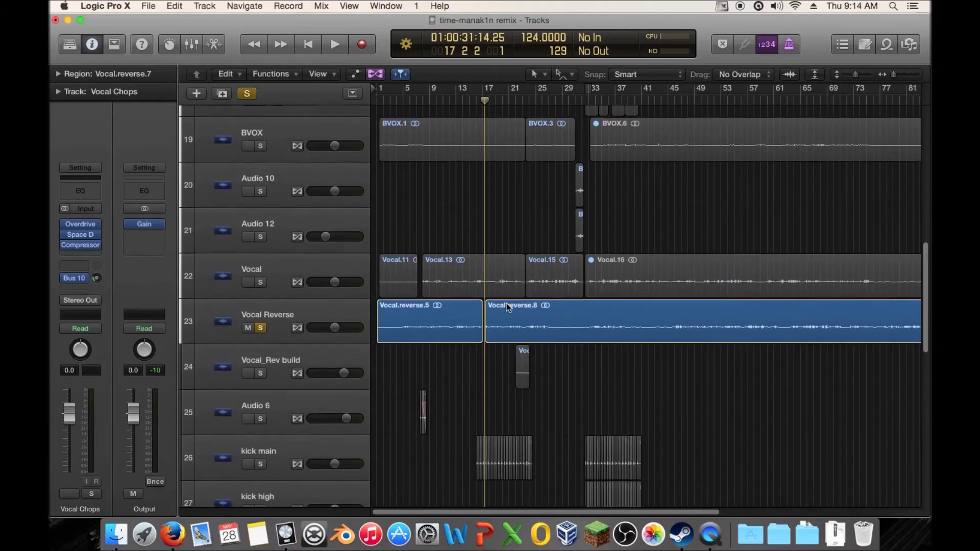
left_click(462, 279)
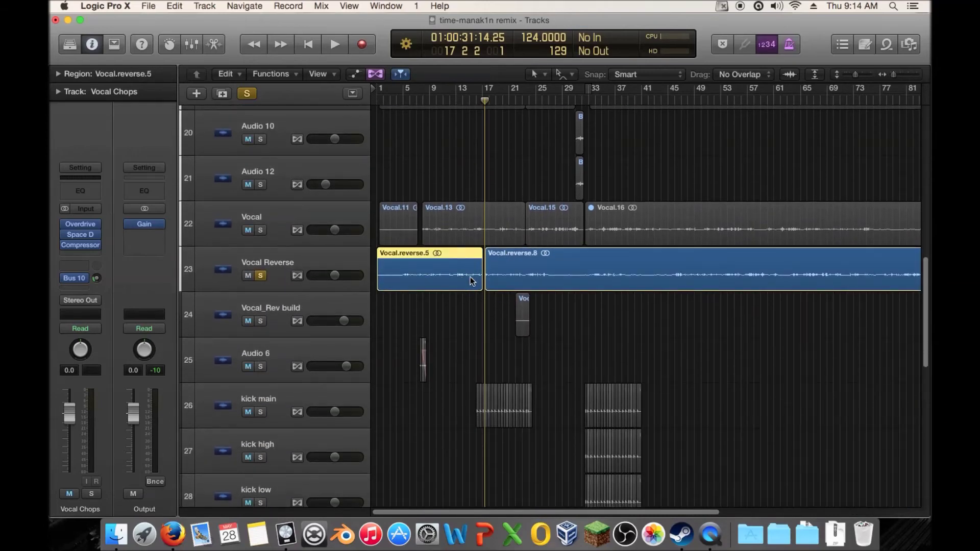
key("Delete")
left_click_drag(485, 280, 363, 280)
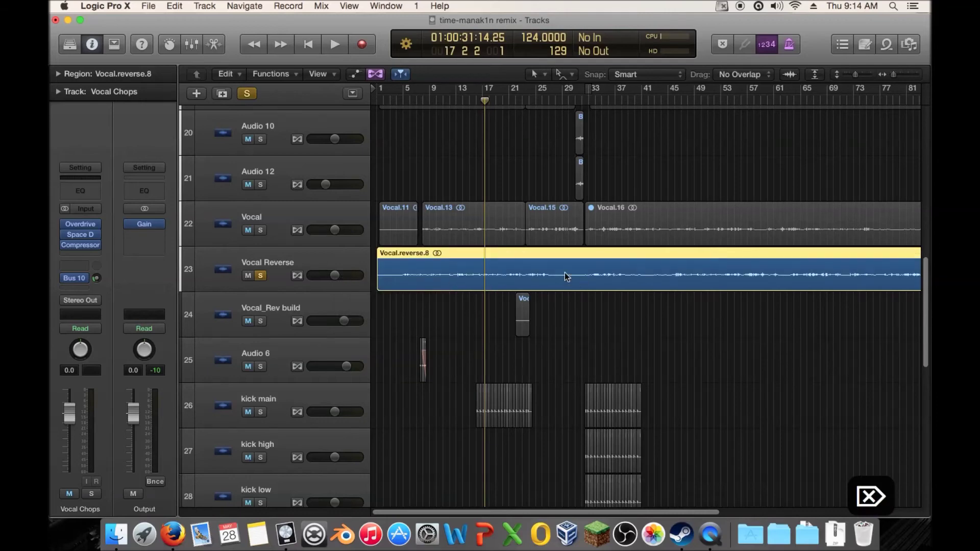
- Audition the soloed reversed vocal from bar 17 onward and replay the phrase just before bar 25
scroll(637, 194, "up", 4)
left_click_drag(895, 75, 897, 75)
scroll(691, 217, "up", 2)
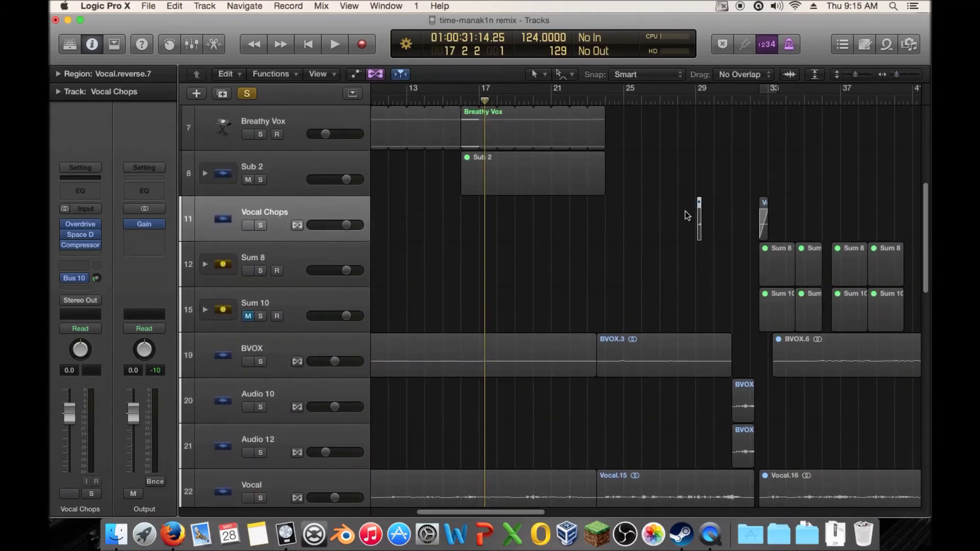
scroll(685, 214, "down", 5)
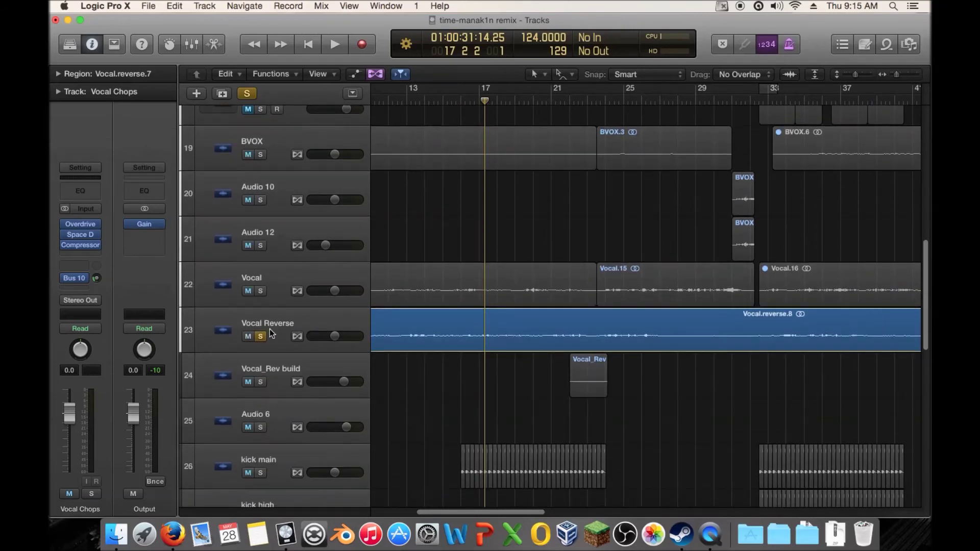
key("space")
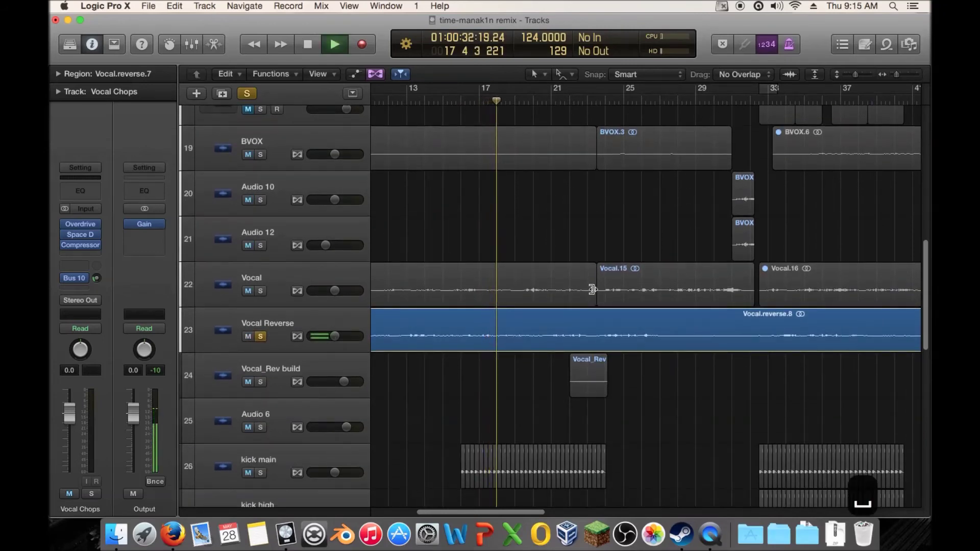
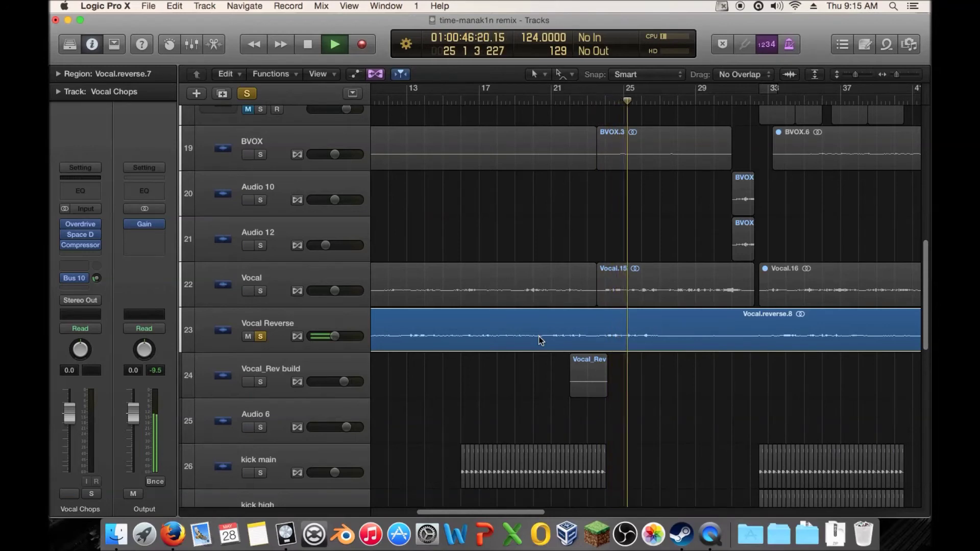
key("space")
left_click(622, 105)
key("space")
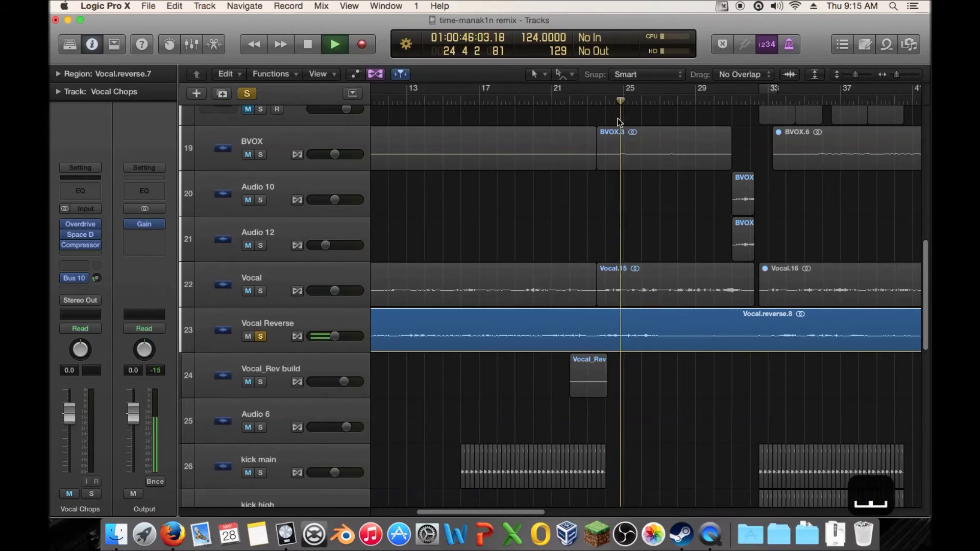
key("space")
- Replay the phrase from bar 25 in a closer view and split the reversed vocal at its end, at 25 1 4 140
left_click_drag(897, 76, 899, 77)
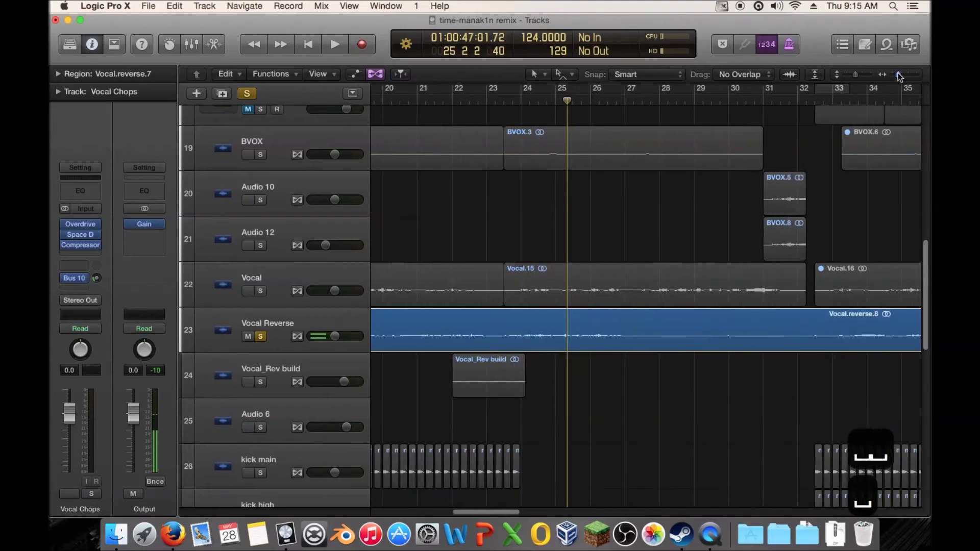
left_click(555, 102)
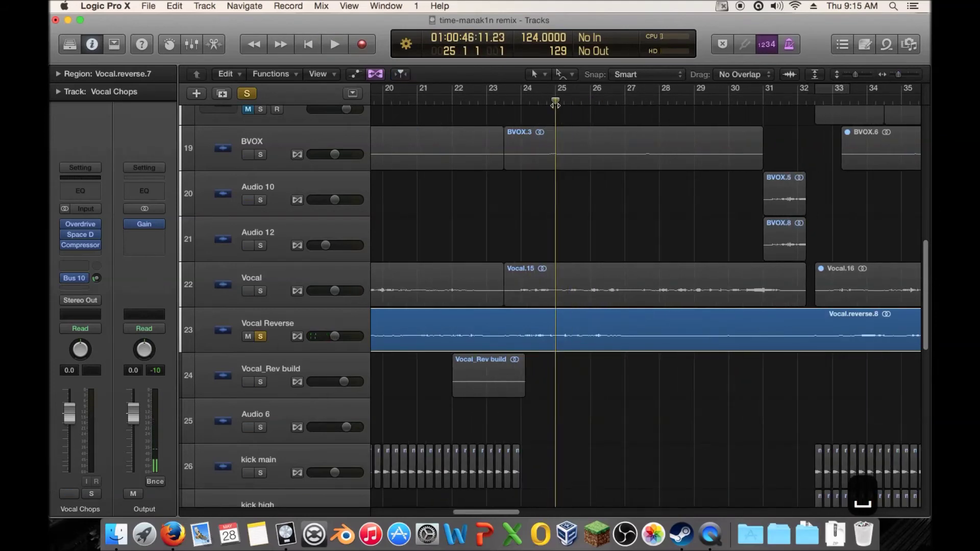
key("space")
key("space")
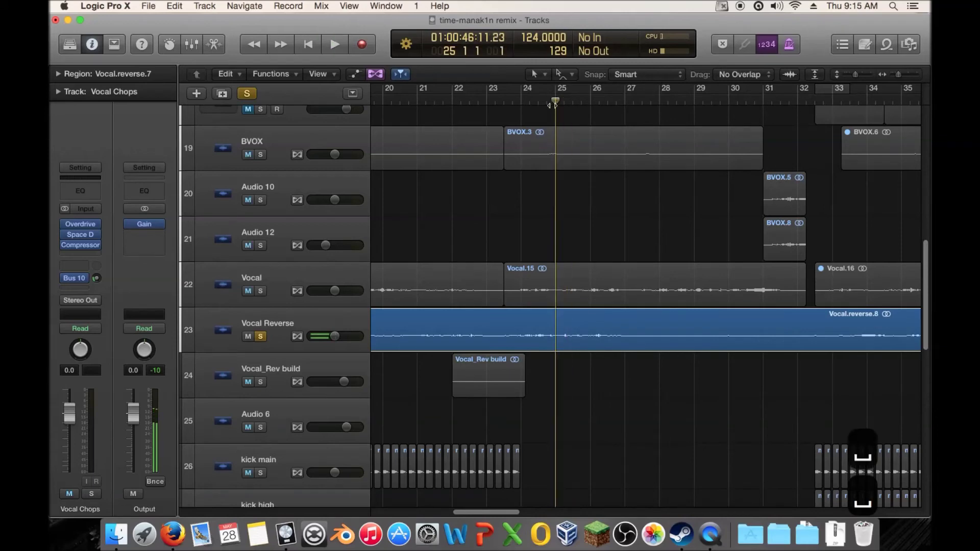
left_click_drag(553, 109, 554, 104)
key("space")
key("space")
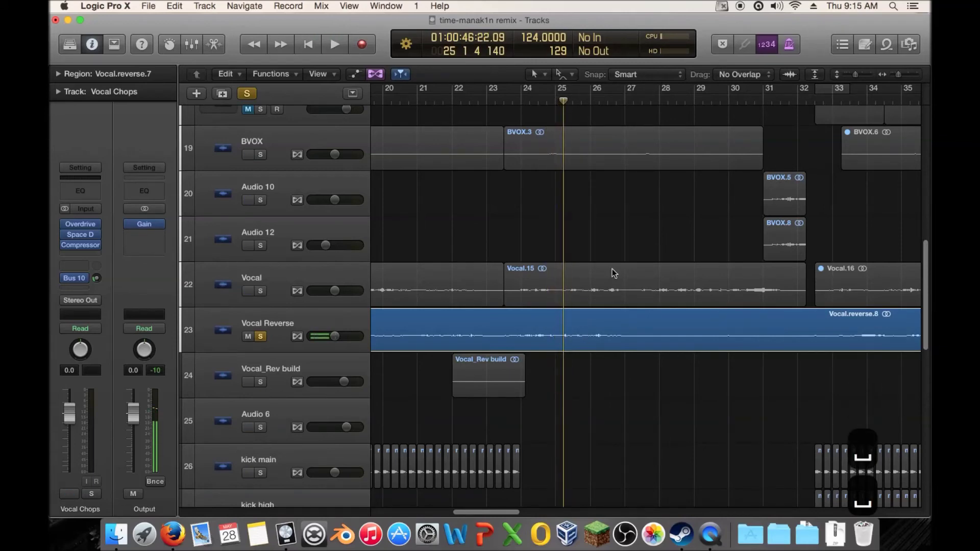
right_click(602, 320)
left_click(652, 323)
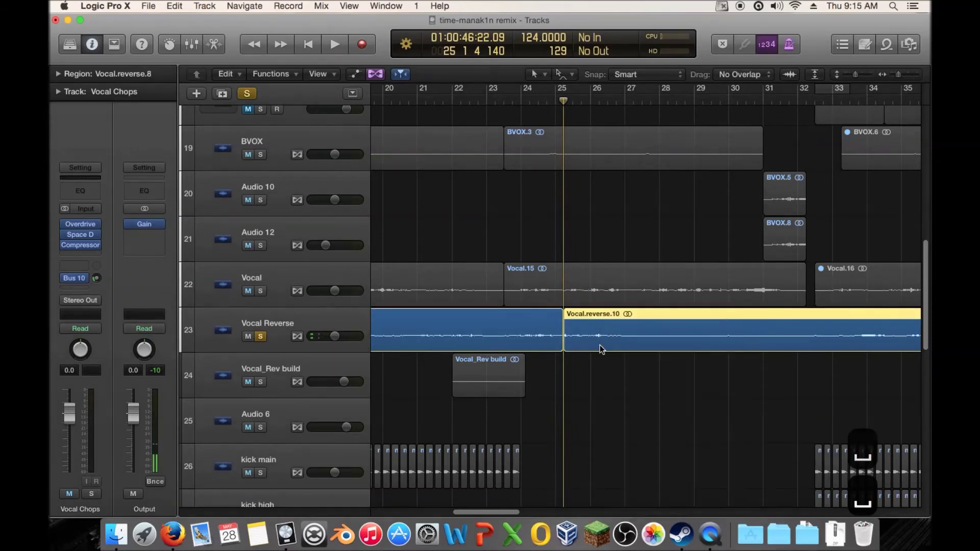
- Split the reversed vocal at position 24 4 4 1 to isolate the start of the new chop
left_click_drag(898, 74, 902, 74)
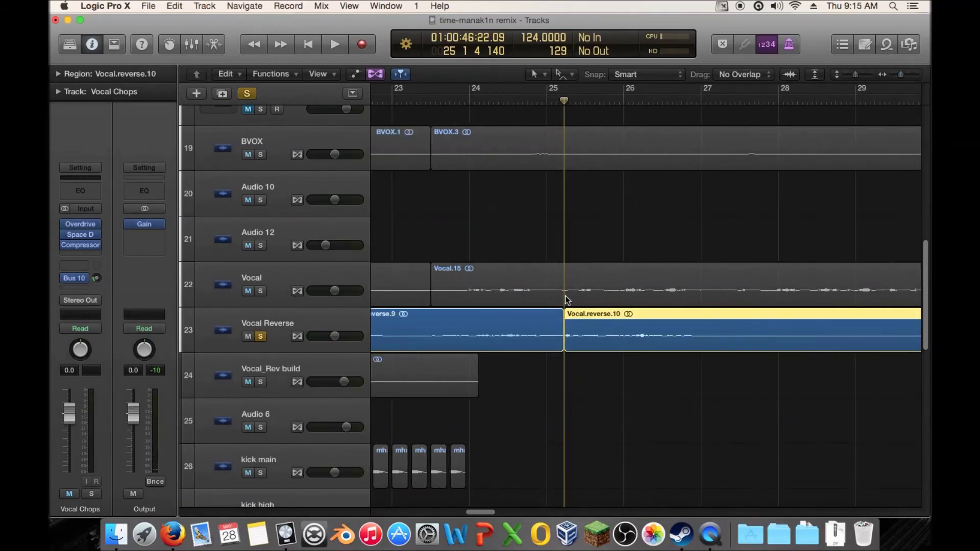
left_click(541, 102)
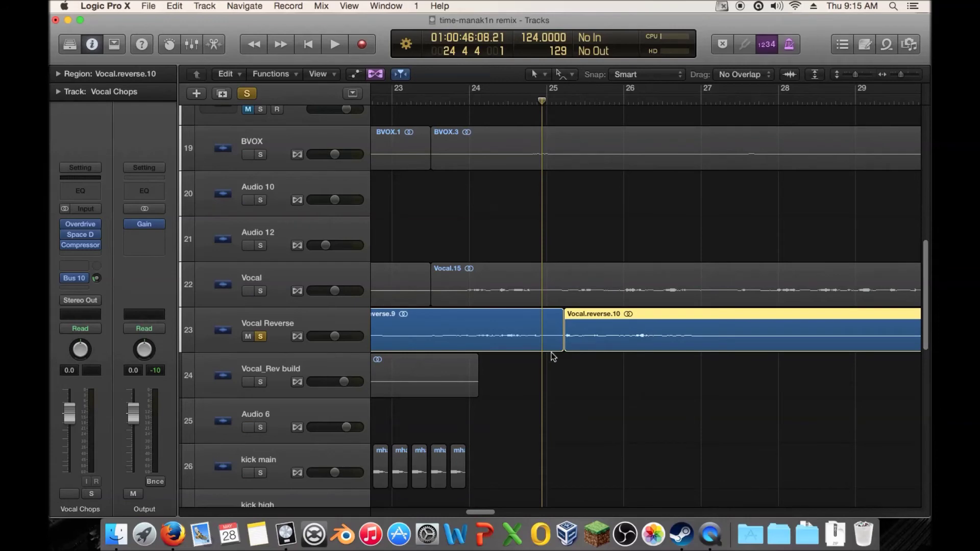
right_click(554, 320)
left_click(581, 323)
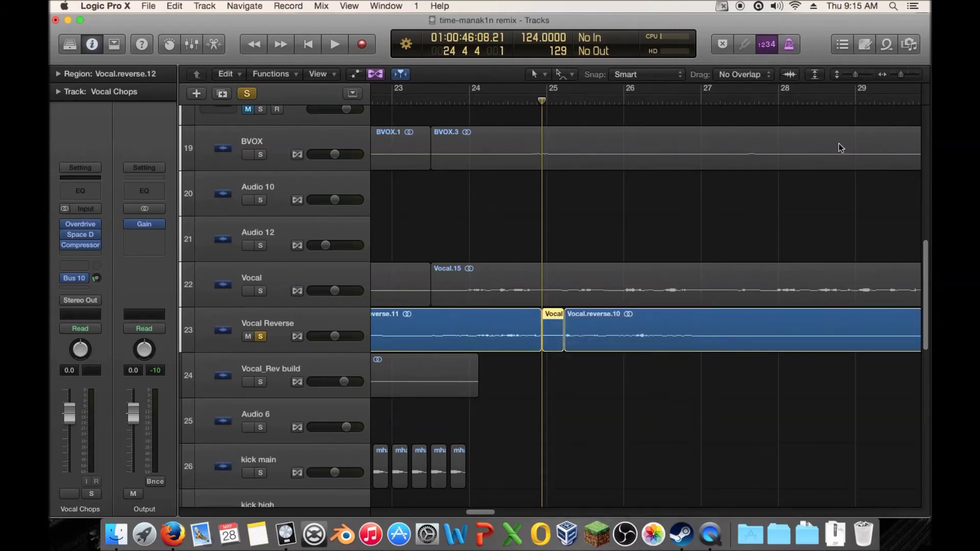
- Move the new reversed cut to the Vocal Chops track just after bar 28 and mute it
left_click_drag(900, 74, 844, 80)
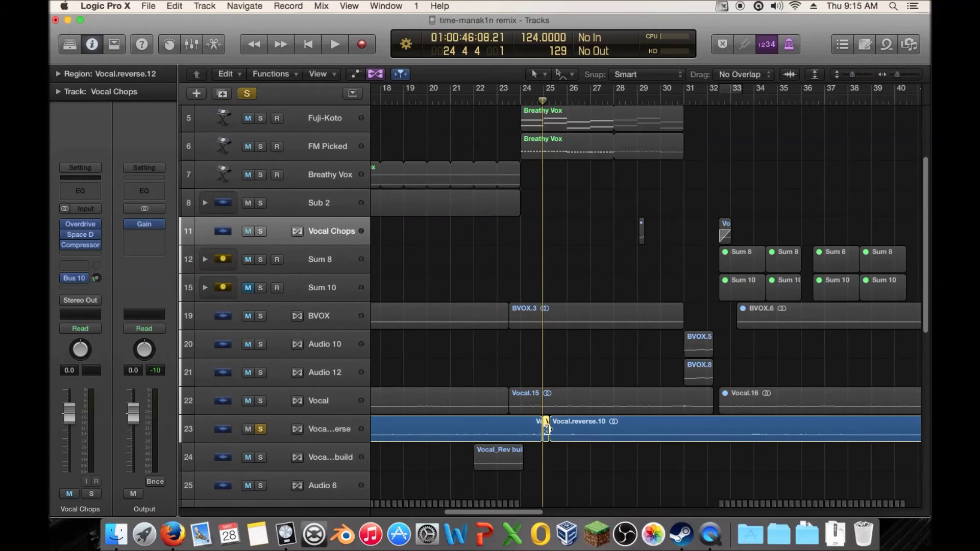
left_click_drag(546, 431, 619, 228)
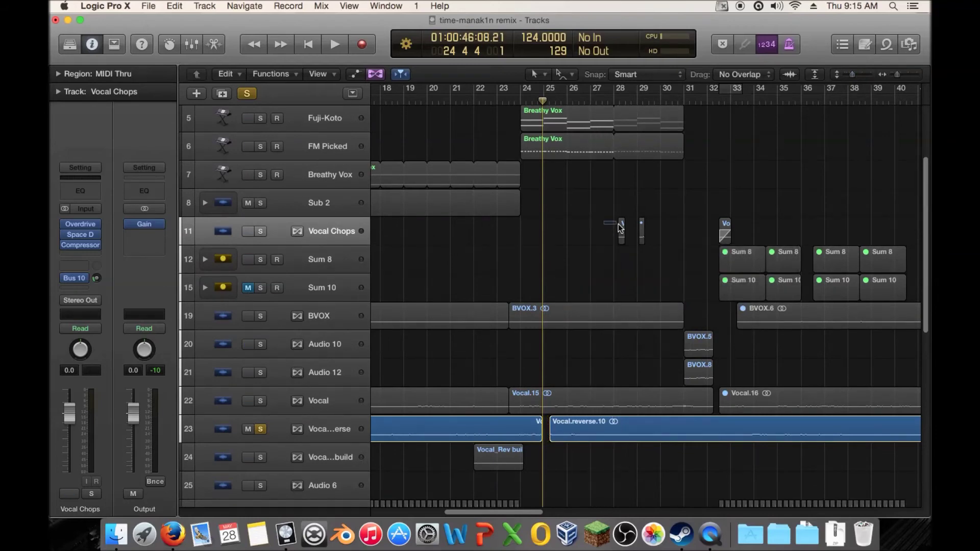
key("ctrl+m")
- Delete the reversed vocal left before the second cut and stretch the following region's start back to bar 1
left_click(532, 423)
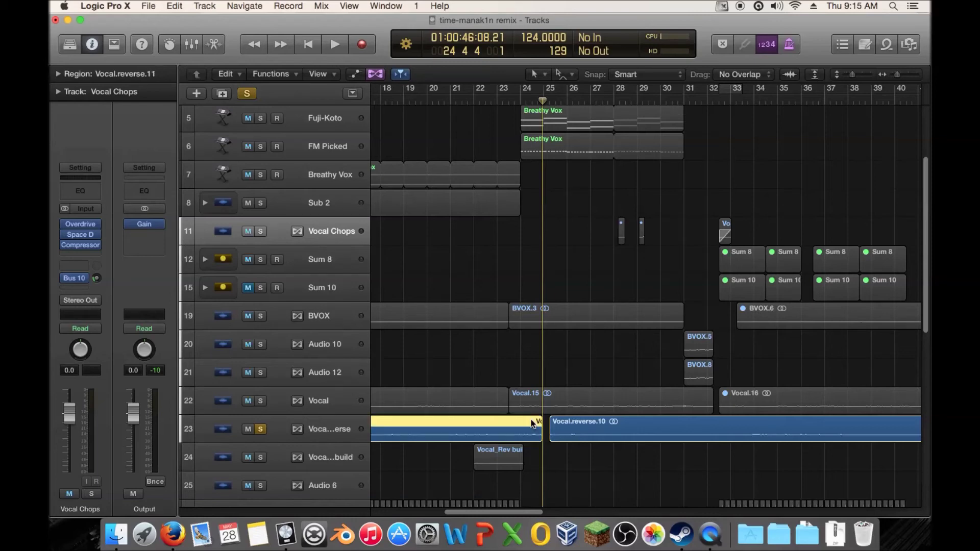
key("Delete")
left_click_drag(901, 77, 893, 77)
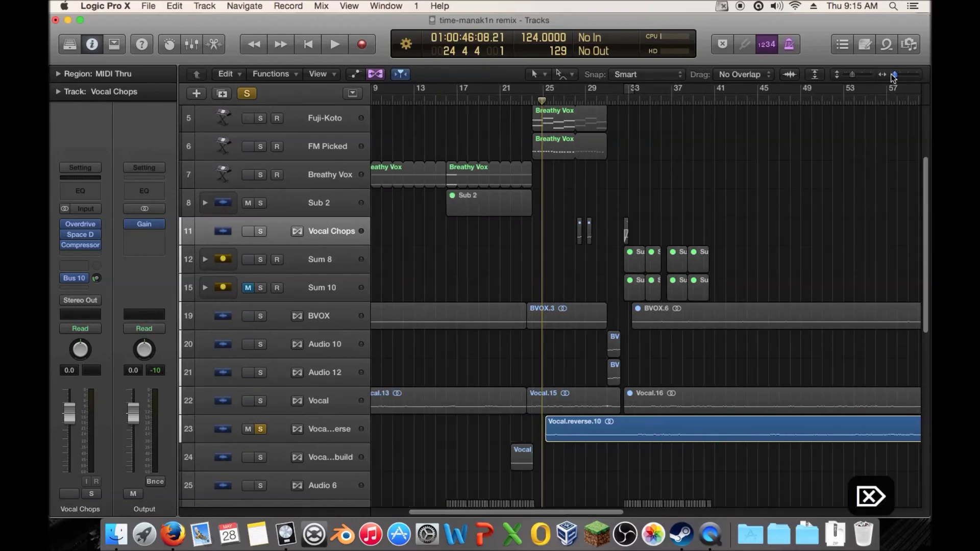
left_click_drag(540, 429, 372, 429)
scroll(422, 509, "left", 5)
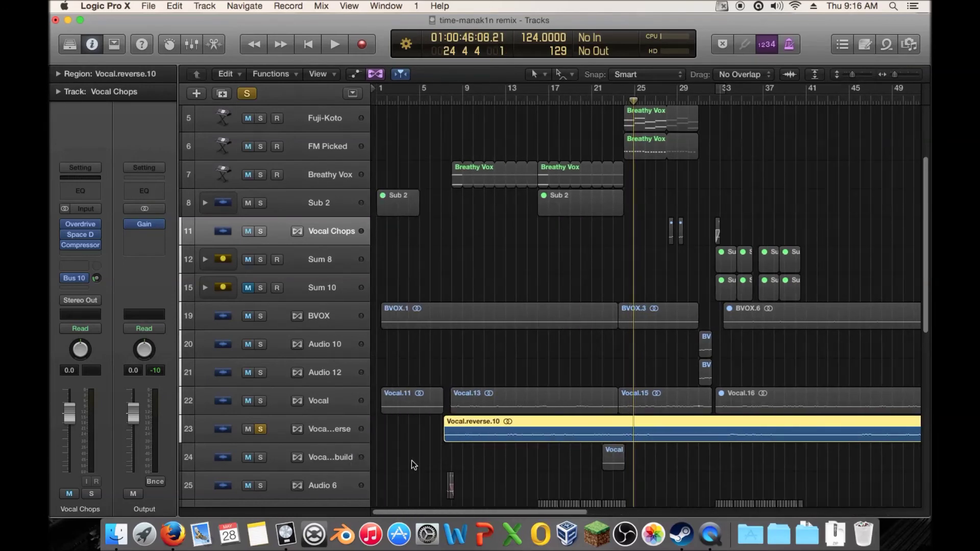
left_click_drag(446, 437, 372, 437)
scroll(442, 509, "right", 10)
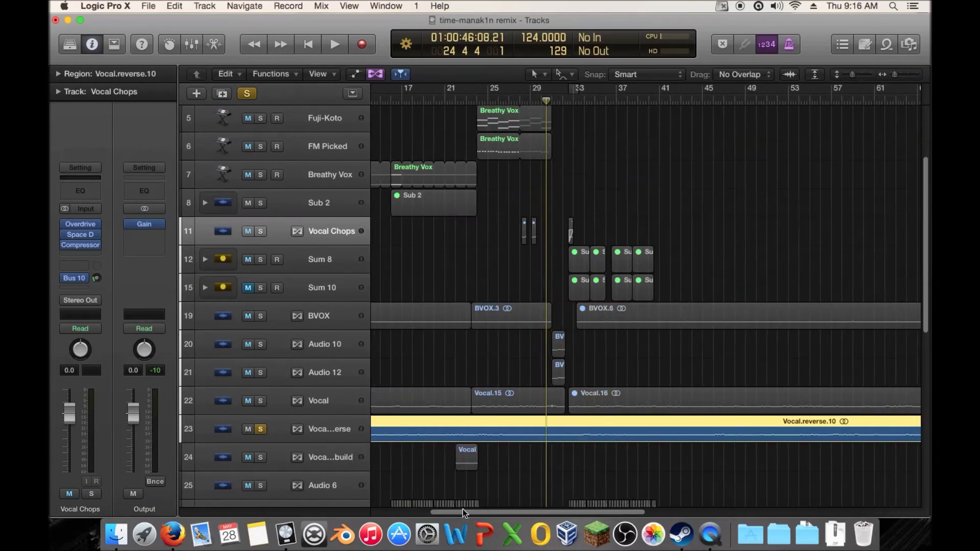
left_click(896, 73)
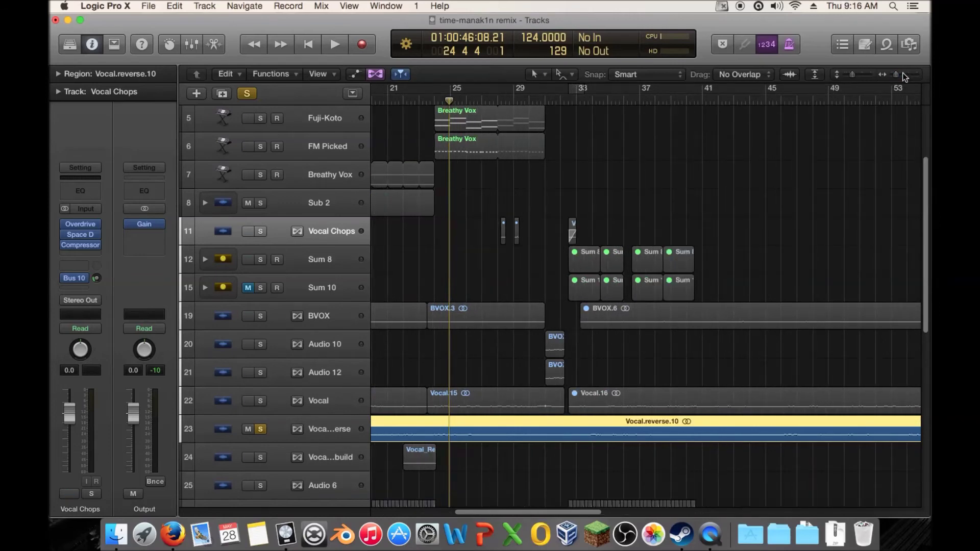
- Audition the reversed vocal onward from about bar 25 in a closer view
left_click(904, 75)
left_click_drag(852, 74, 862, 75)
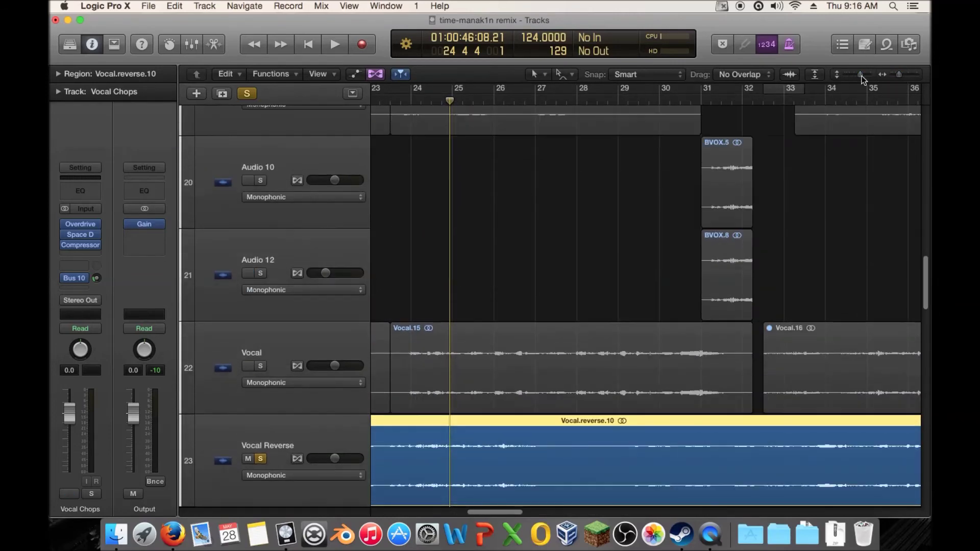
scroll(642, 153, "down", 5)
key("space")
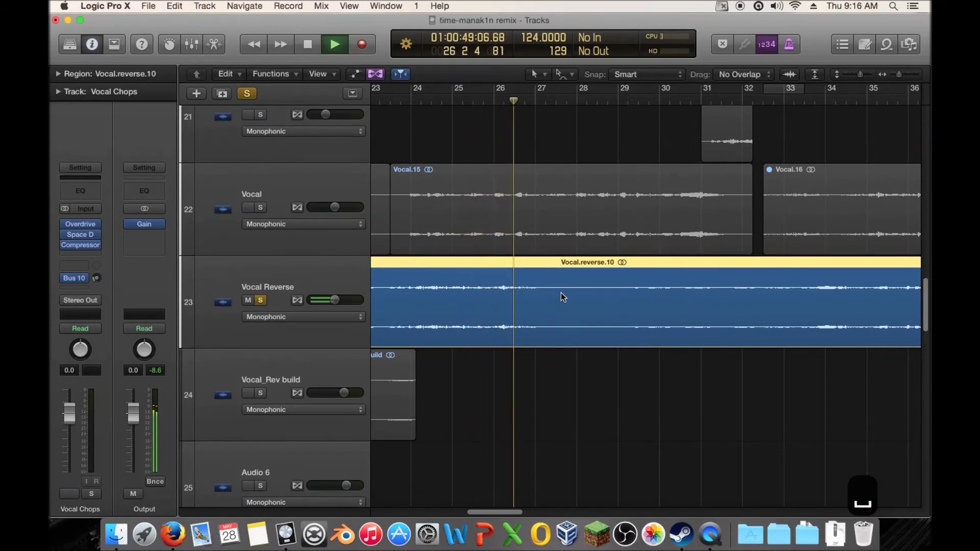
left_click(487, 102)
left_click(451, 102)
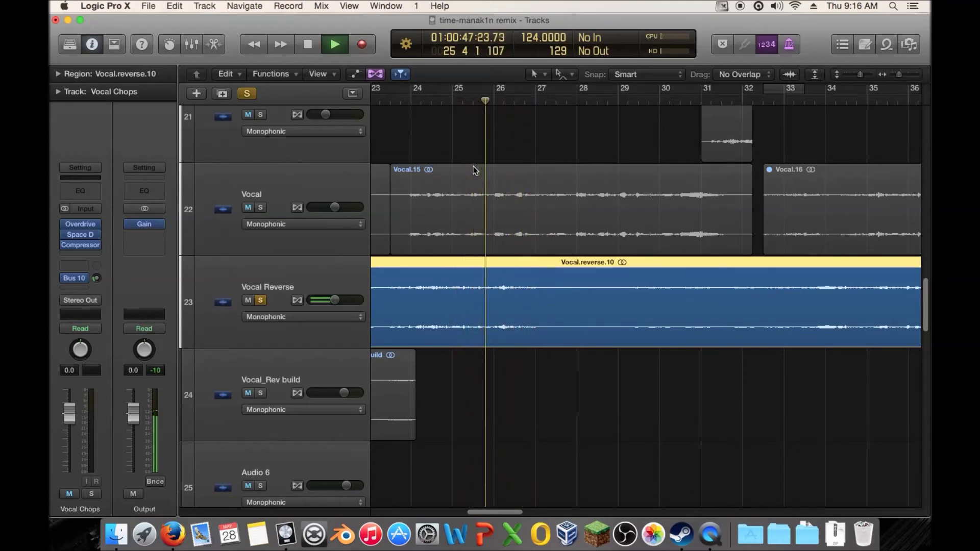
key("space")
- Audition the reversed vocal from about bar 32 through bar 38 for another usable phrase
scroll(552, 216, "right", 5)
left_click(498, 102)
key("space")
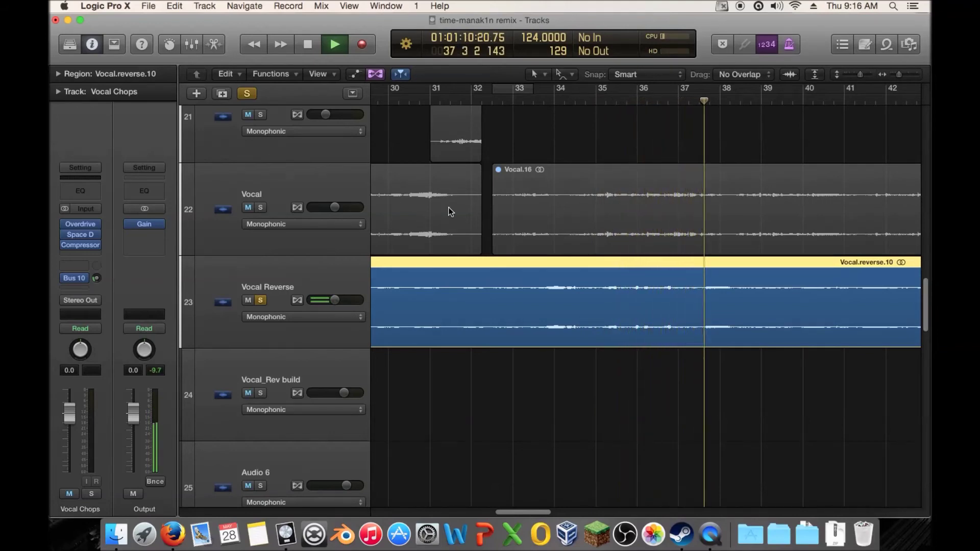
key("space")
scroll(638, 248, "right", 1)
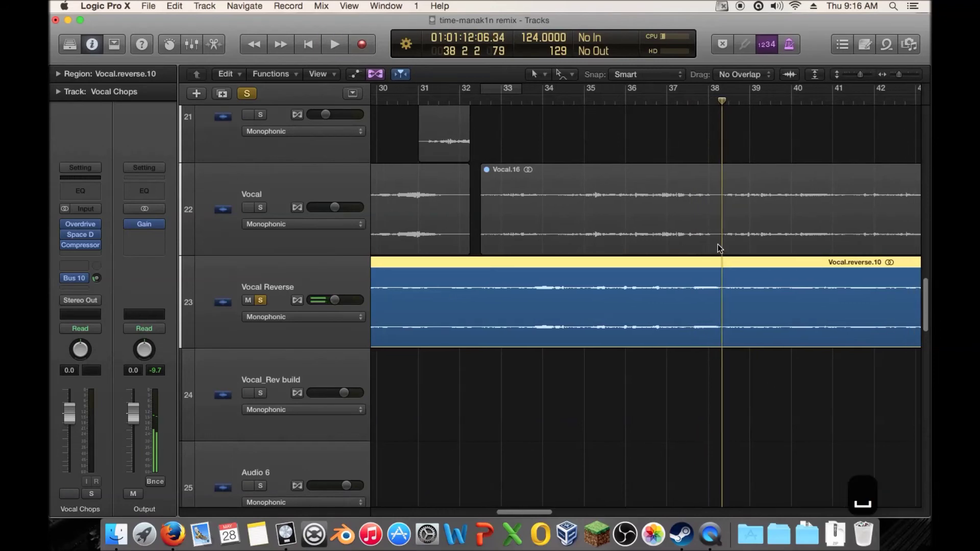
- Audition the reversed vocal from 45 4 1 1 to just past bar 50 for chop material
scroll(645, 326, "down", 2)
scroll(645, 326, "right", 6)
left_click(752, 100)
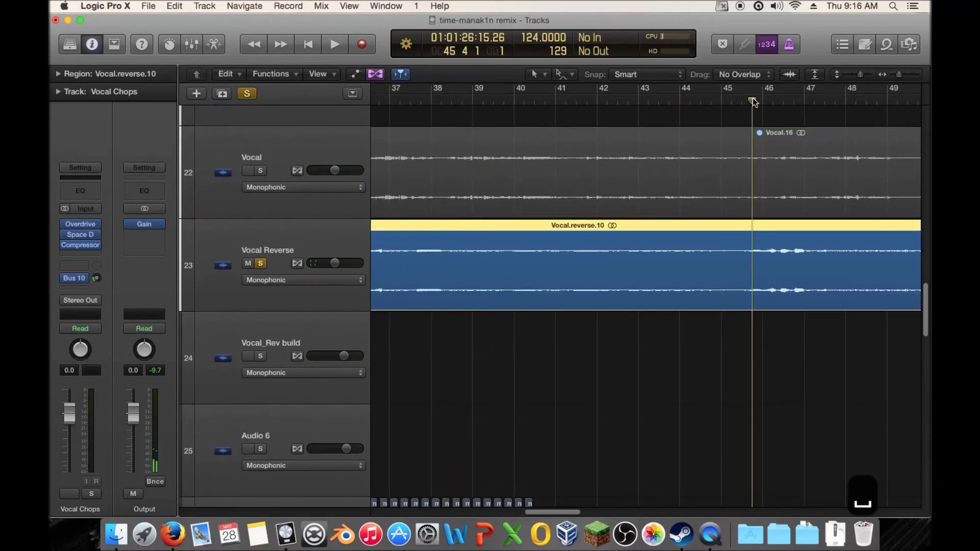
key("space")
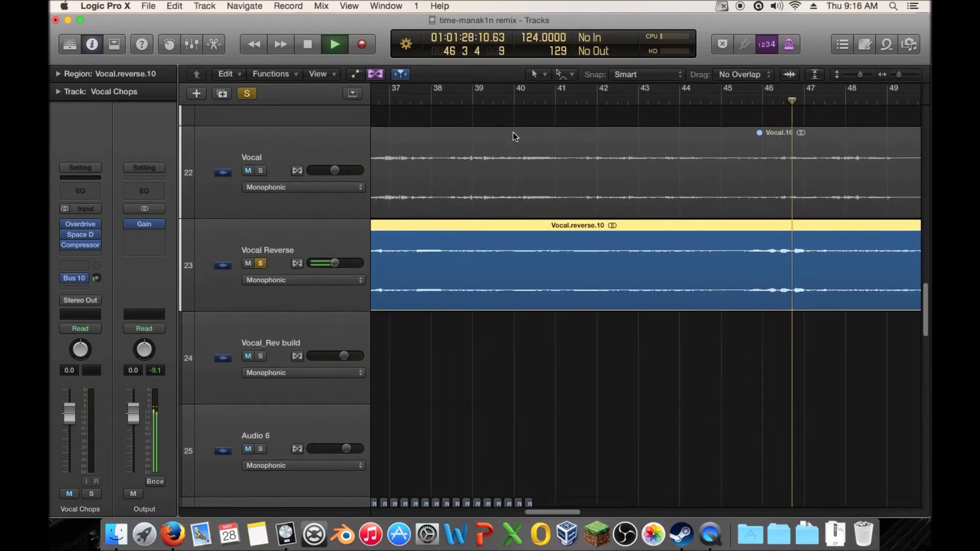
key("space")
scroll(526, 154, "right", 7)
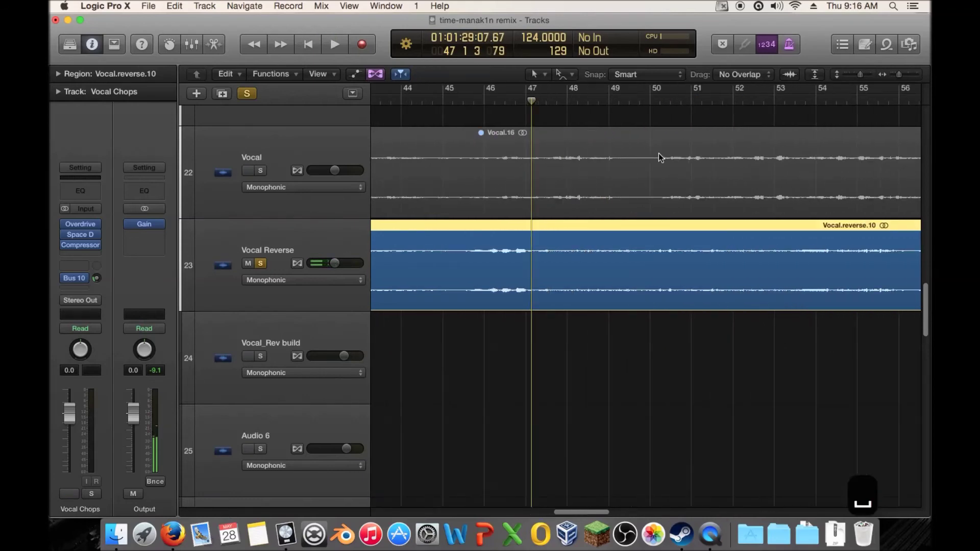
key("space")
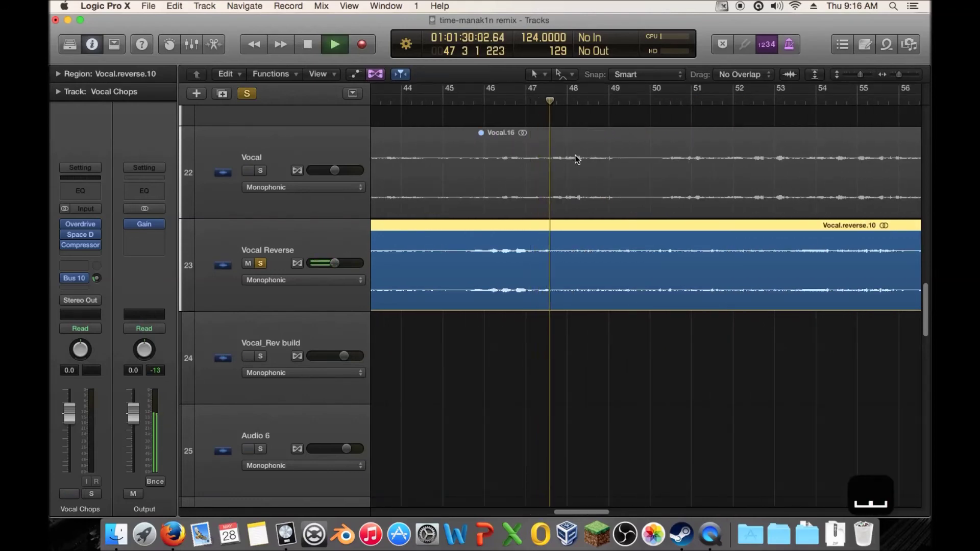
key("space")
key("space")
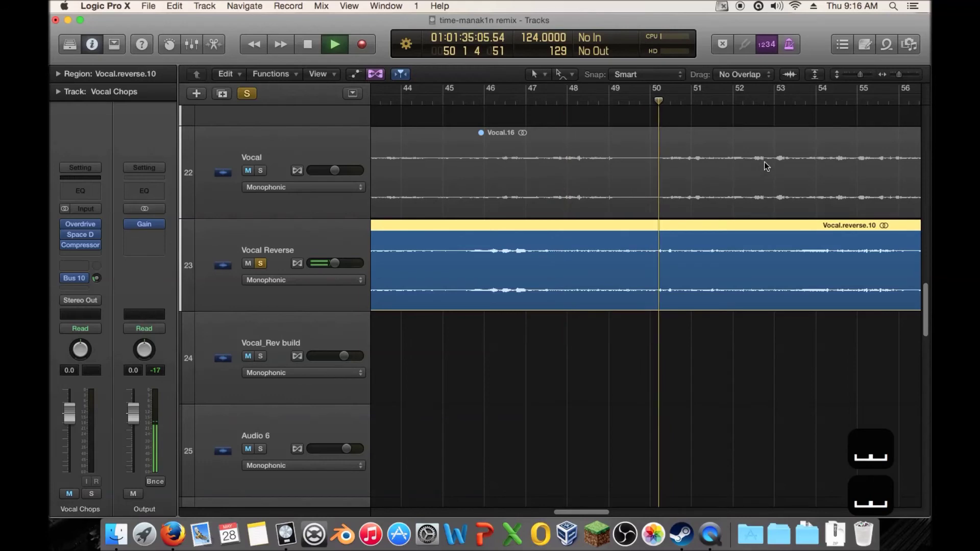
key("space")
- Skip ahead to the last part of the reversed vocal and audition it around bar 100
scroll(740, 167, "right", 15)
scroll(831, 166, "right", 20)
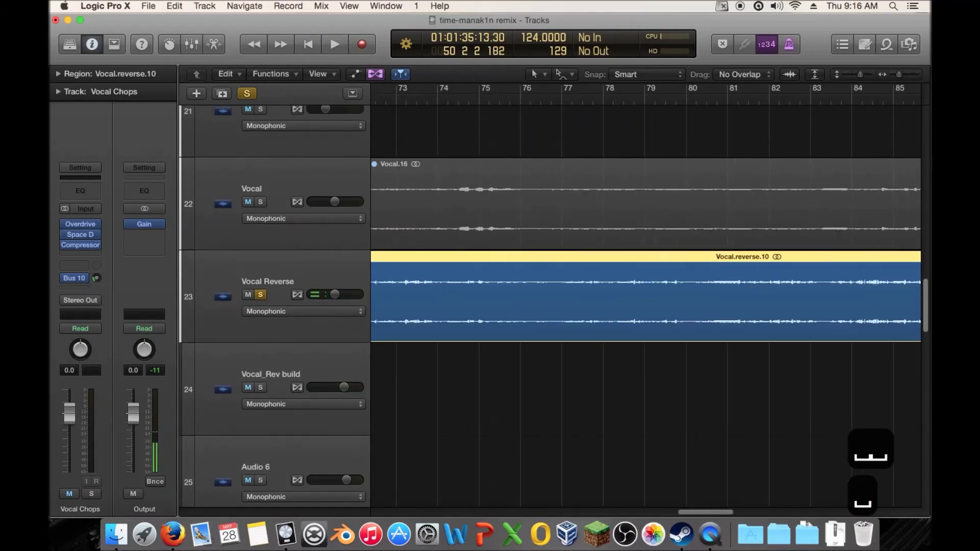
scroll(898, 172, "up", 3)
scroll(664, 217, "down", 3)
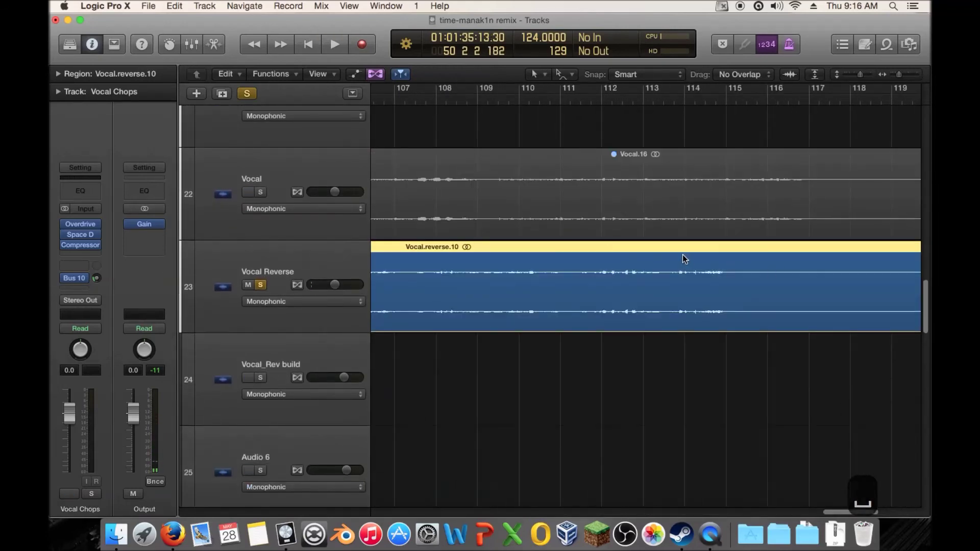
scroll(675, 258, "left", 5)
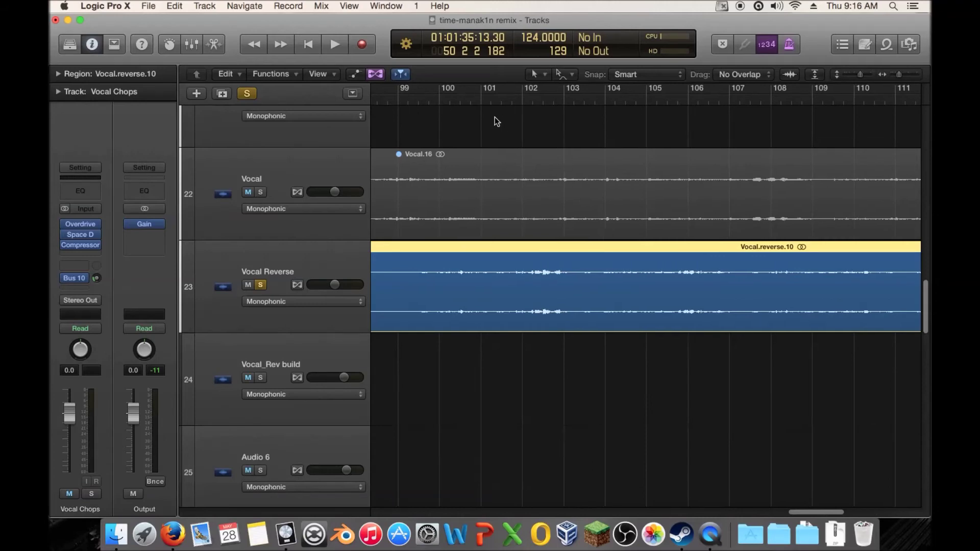
scroll(484, 113, "left", 2)
scroll(485, 114, "down", 1)
key("space")
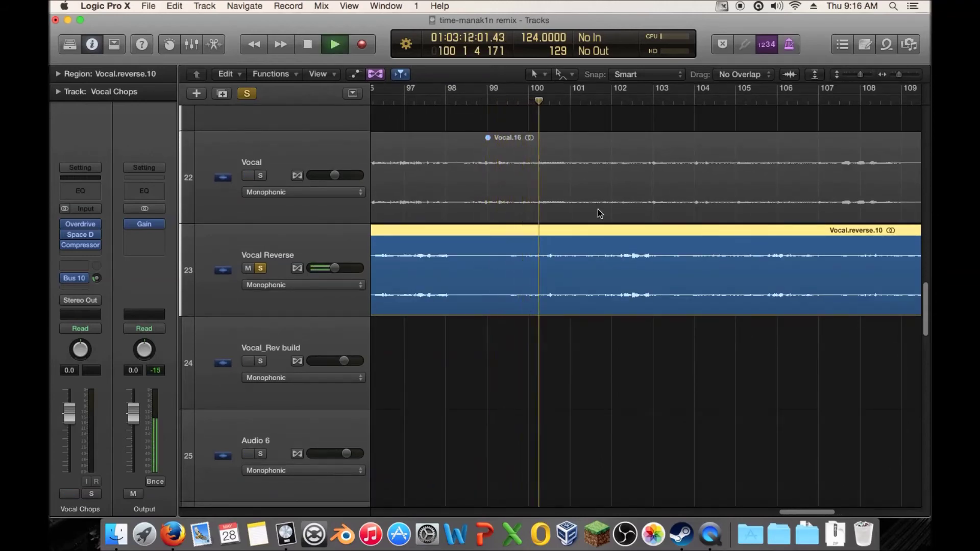
key("space")
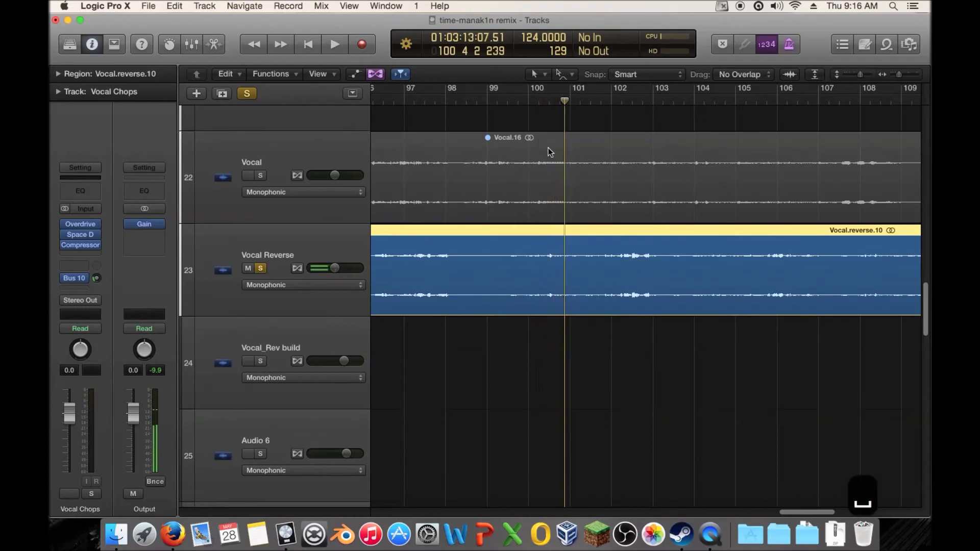
- Replay the reversed phrase repeatedly from just before bar 100, moving the start point back to about 99 3 2
double_click(537, 102)
left_click(519, 105)
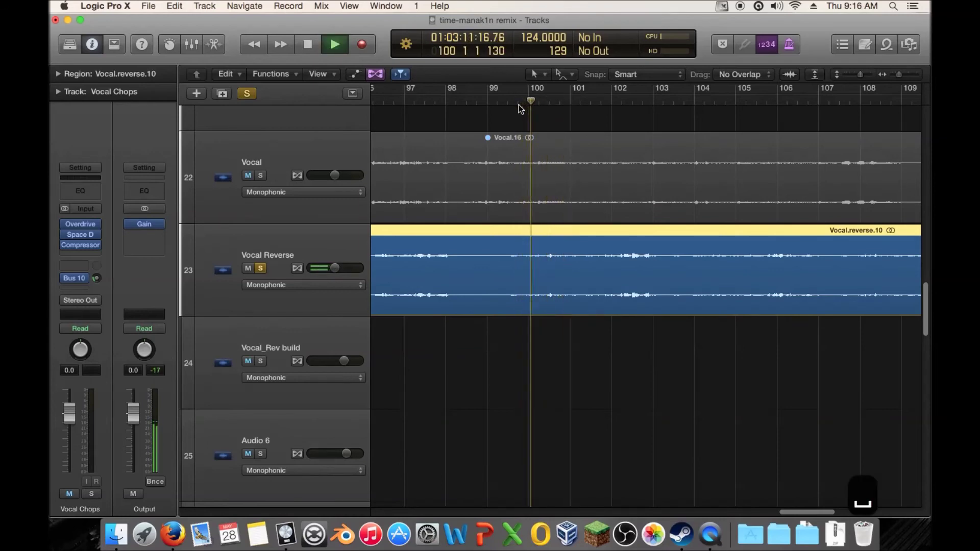
key("space")
left_click(513, 105)
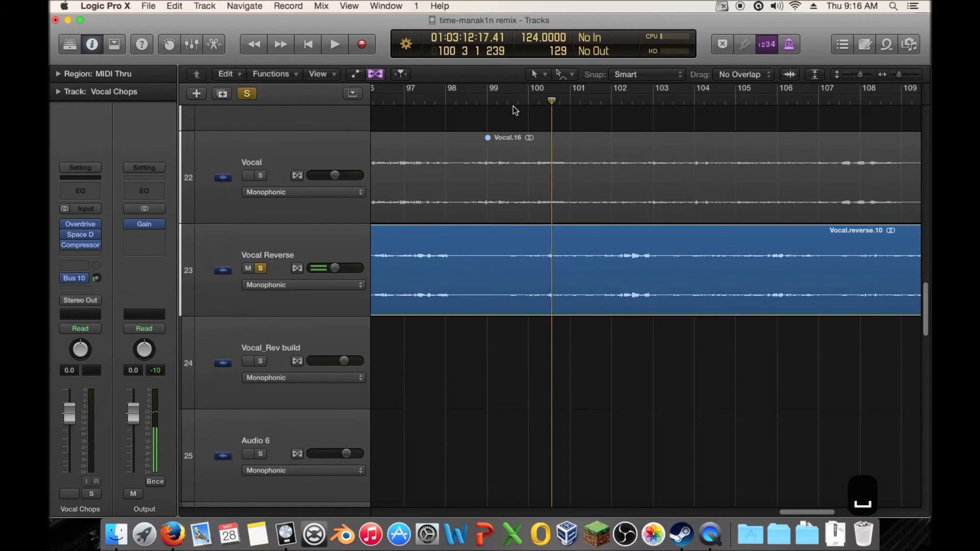
double_click(509, 103)
key("space")
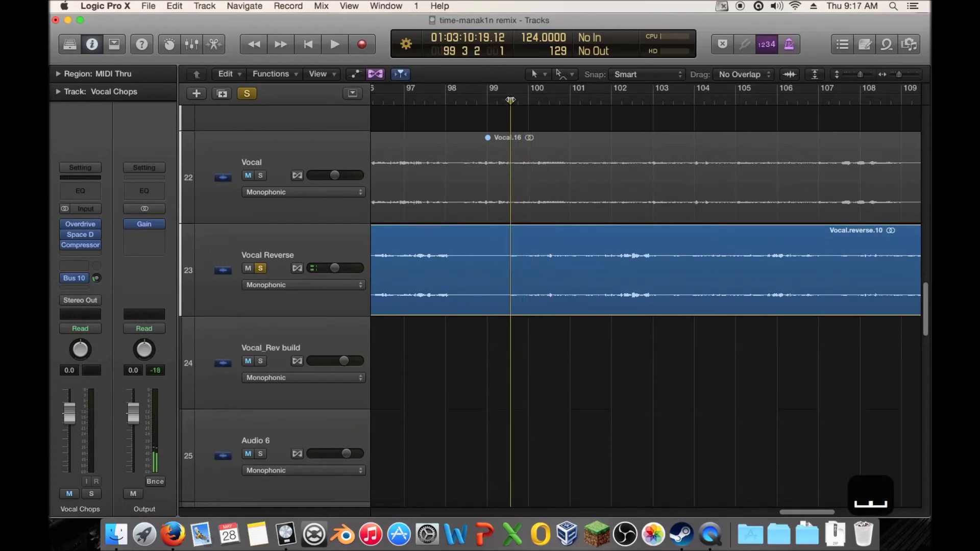
left_click(513, 102)
key("space")
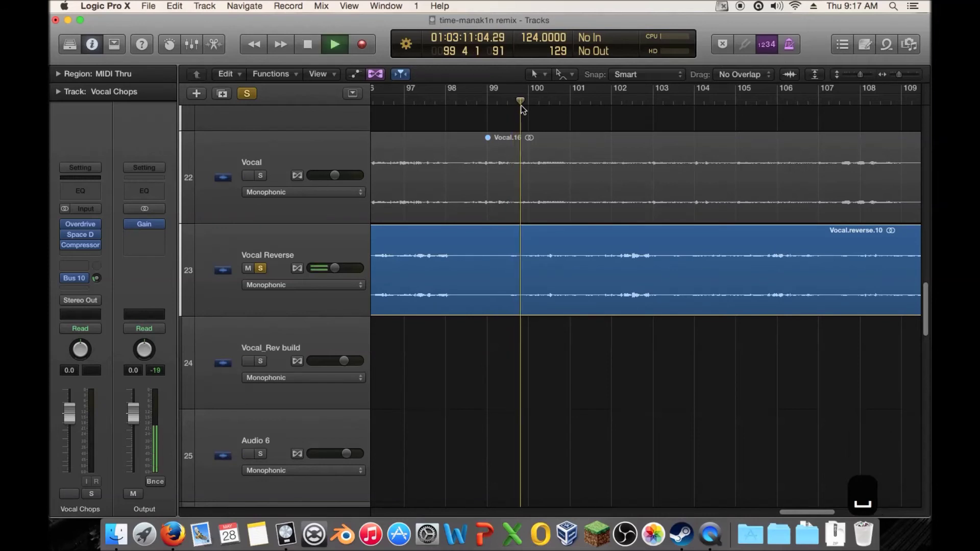
left_click(514, 101)
key("space")
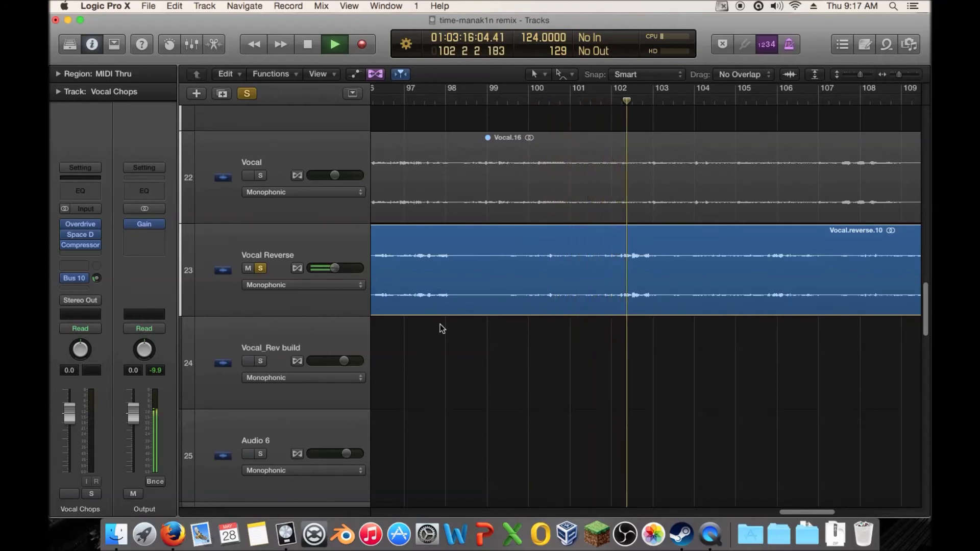
- Stop playback past bar 102 and replay the reversed phrase from its start at about 102 2
key("space")
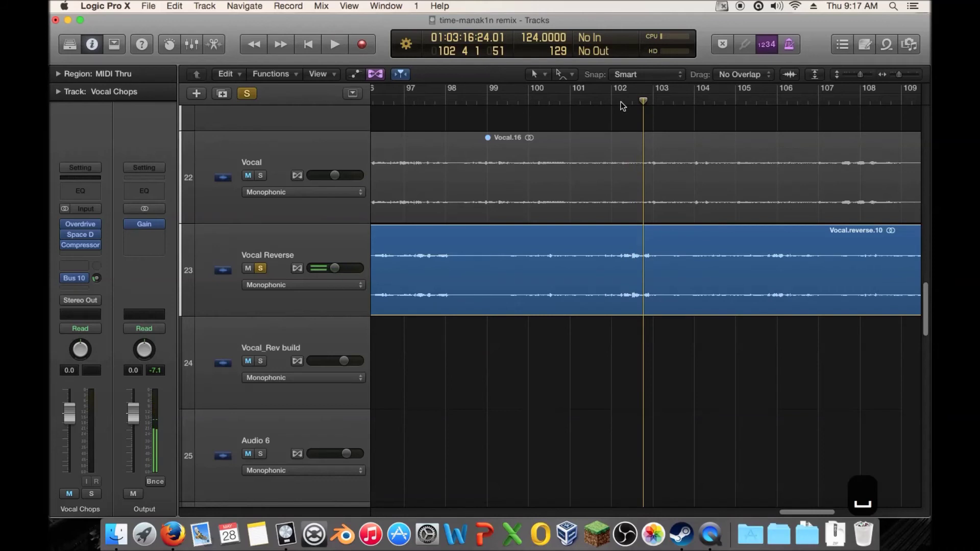
left_click_drag(642, 102, 621, 106)
key("space")
key("space")
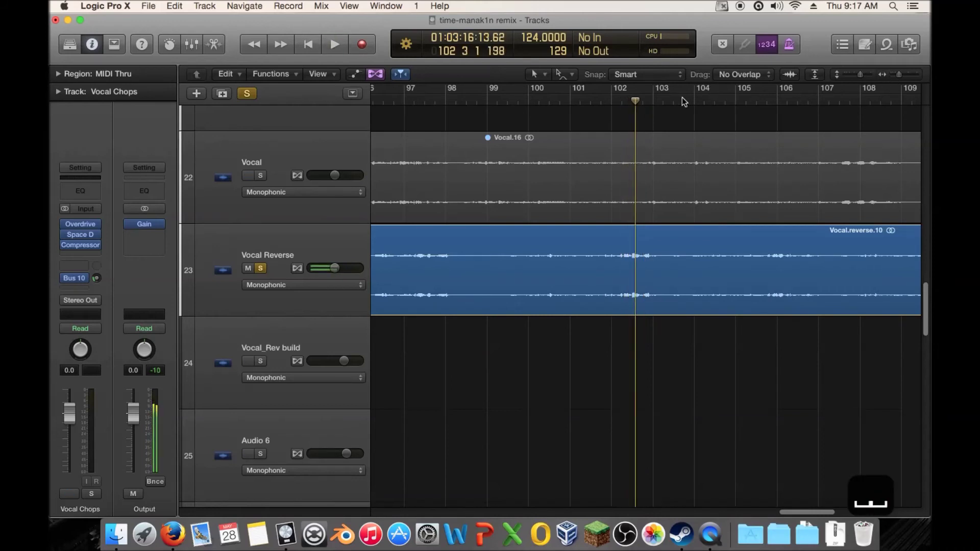
- Split the reversed vocal at 102 2 1 121 and again at 102 2 4 161 to isolate a short chop
left_click_drag(903, 77, 905, 76)
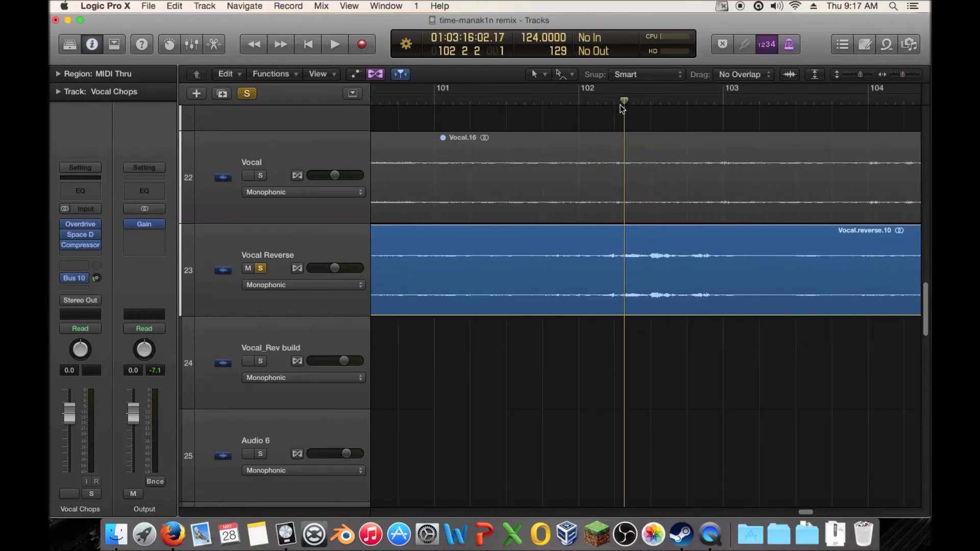
left_click_drag(622, 101, 618, 102)
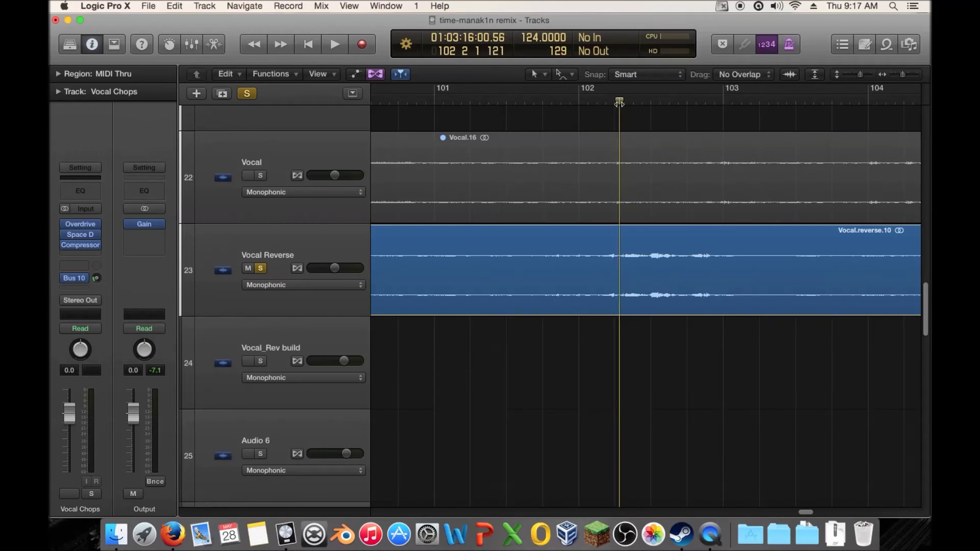
right_click(665, 240)
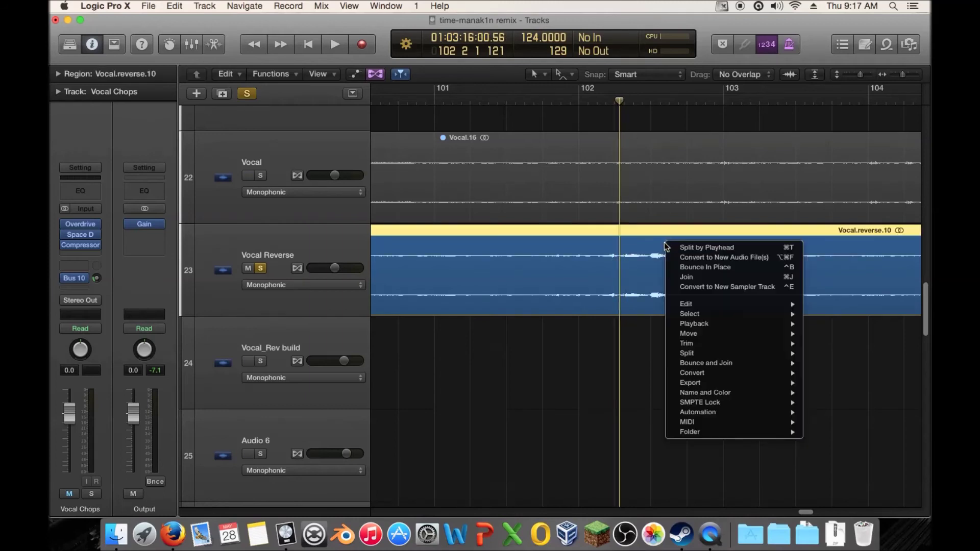
left_click(697, 247)
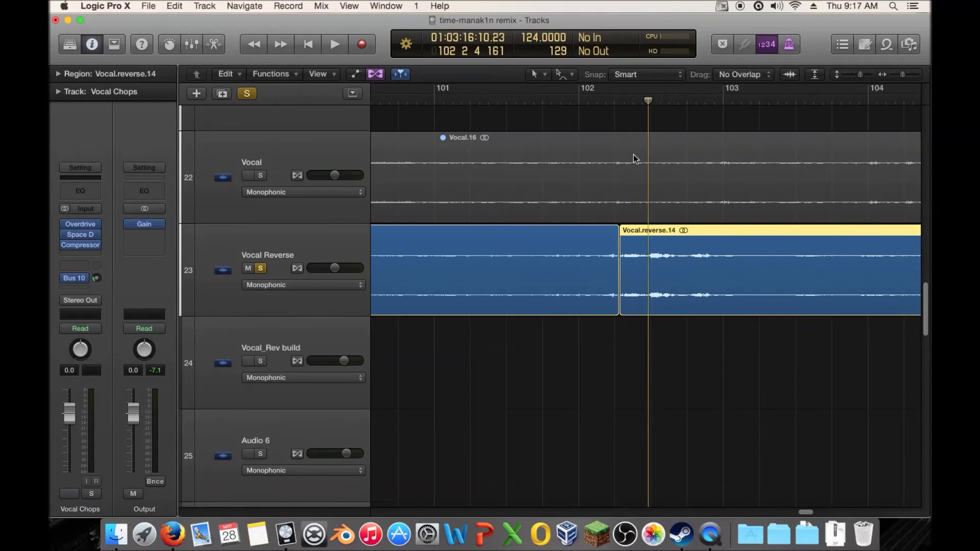
right_click(662, 283)
left_click(703, 286)
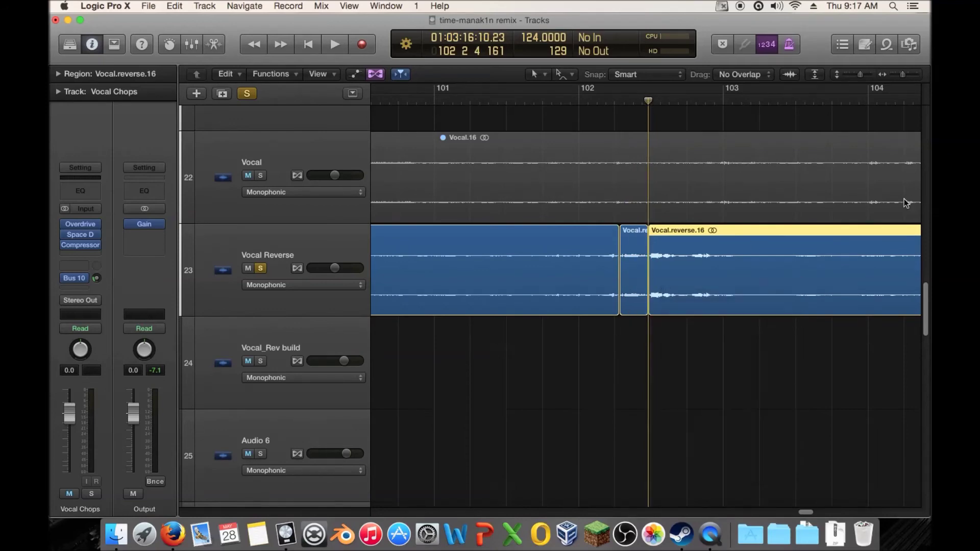
- Move the short reversed cut from bar 102 to the Vocal Chops track just before bar 28 and mute it
left_click_drag(903, 76, 850, 79)
scroll(813, 133, "up", 3)
scroll(794, 151, "left", 6)
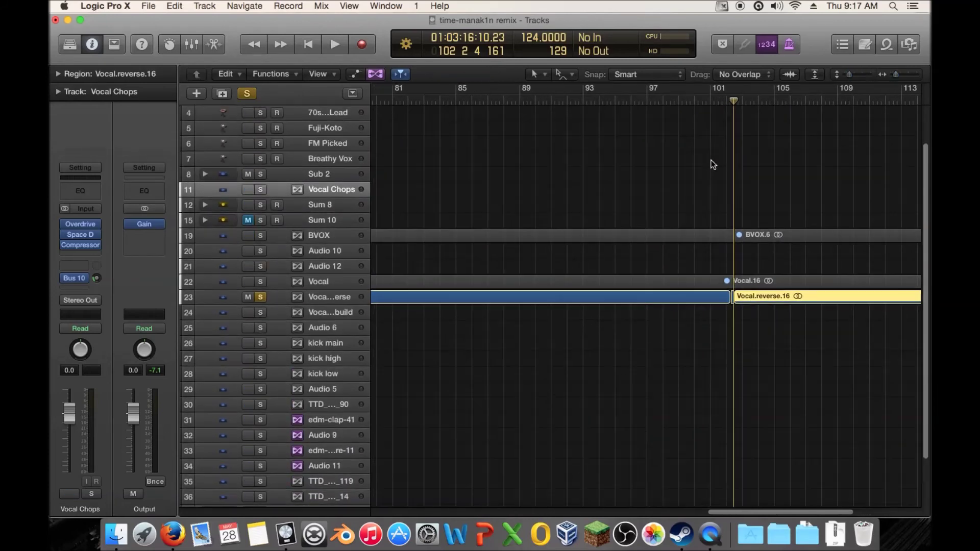
left_click_drag(832, 288, 614, 183)
key("ctrl+m")
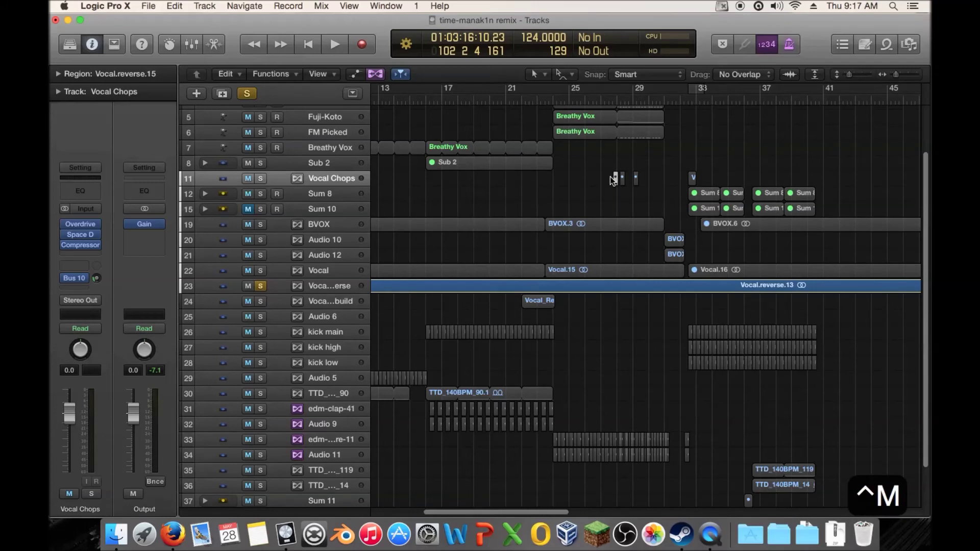
- Return to the gap at bar 102 and audition the reversed vocal after it in a closer view
left_click_drag(525, 511, 830, 507)
left_click_drag(897, 74, 857, 72)
key("space")
scroll(775, 149, "down", 6)
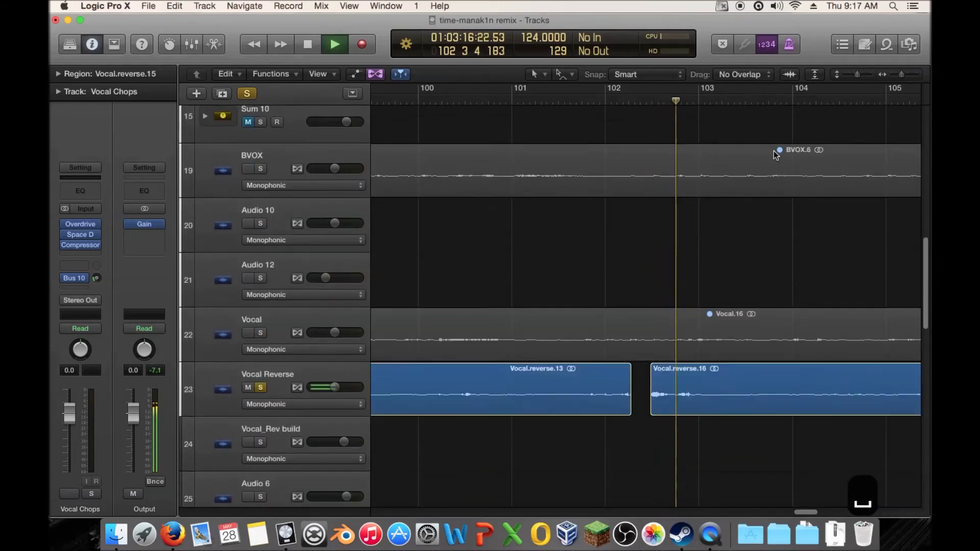
scroll(758, 152, "down", 2)
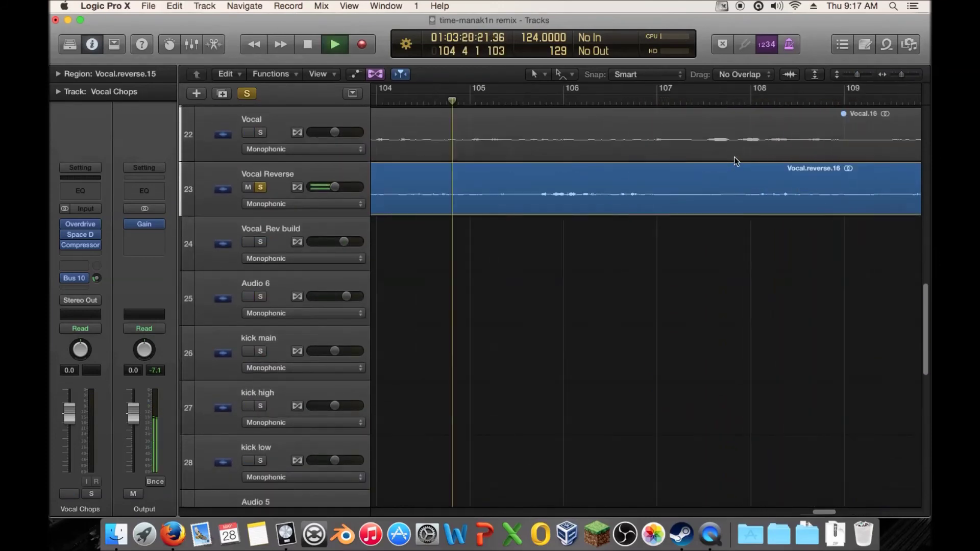
key("space")
- Replay the reversed phrase around bar 106 and keep auditioning toward bar 114 in a wider view
key("space")
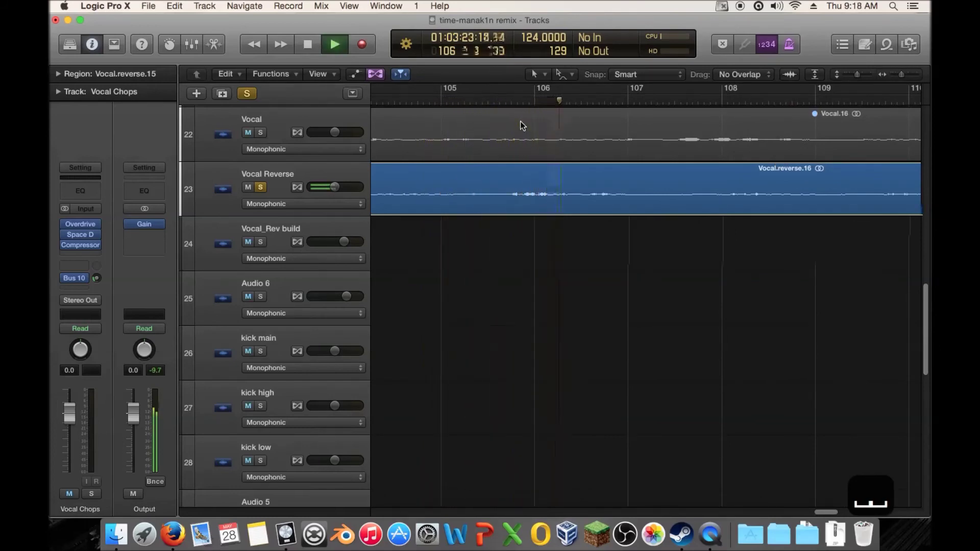
key("space")
double_click(521, 101)
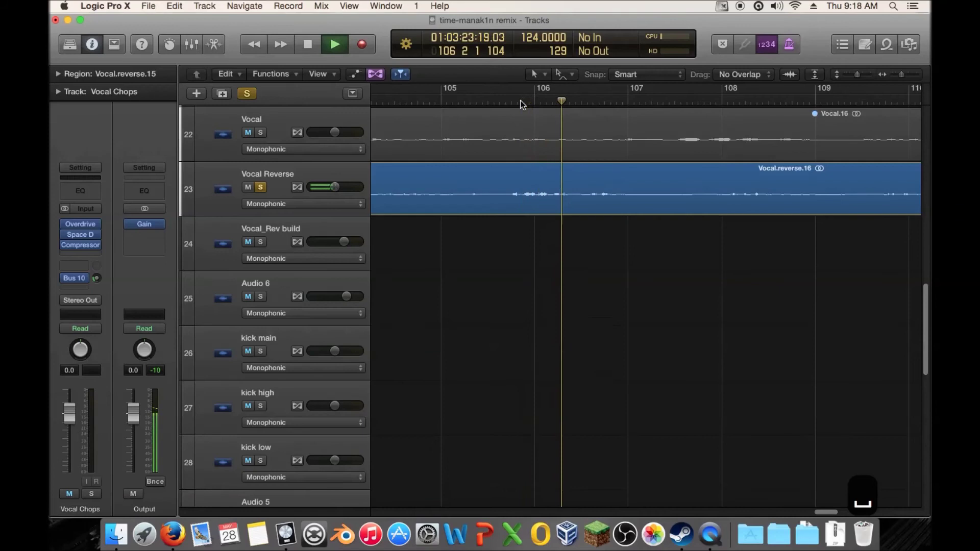
key("space")
key("space")
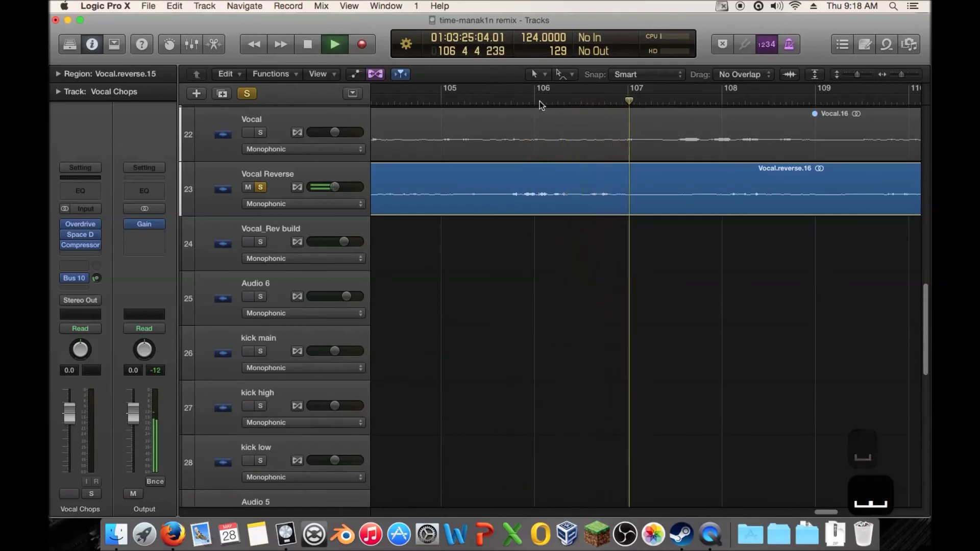
left_click_drag(904, 75, 899, 76)
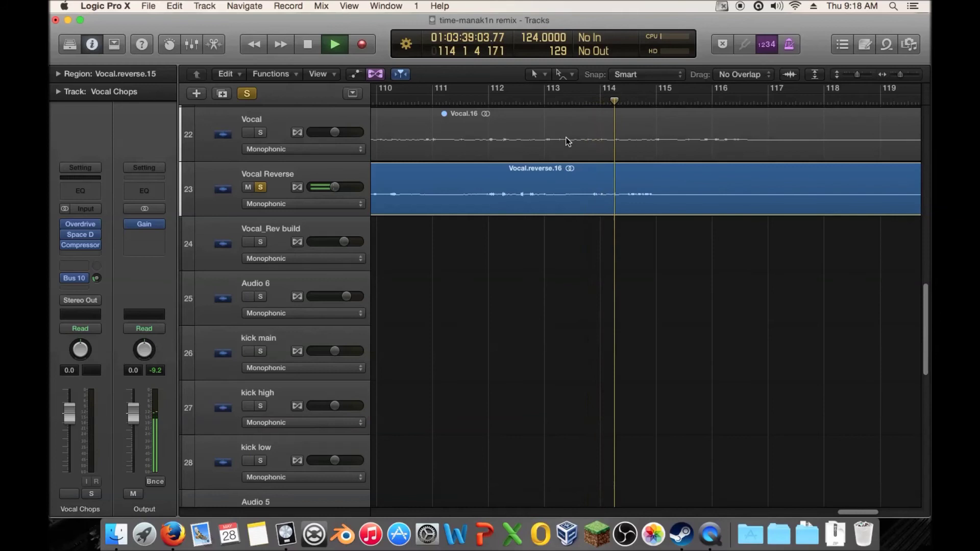
- Return to 99 3 1 1 and audition the reversed vocal up to the gap at bar 102
key("space")
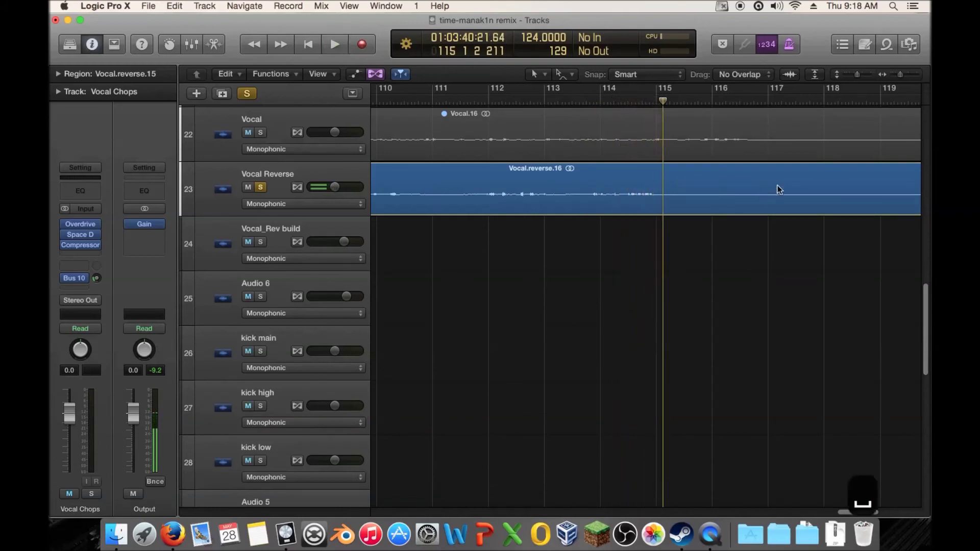
left_click_drag(910, 77, 892, 75)
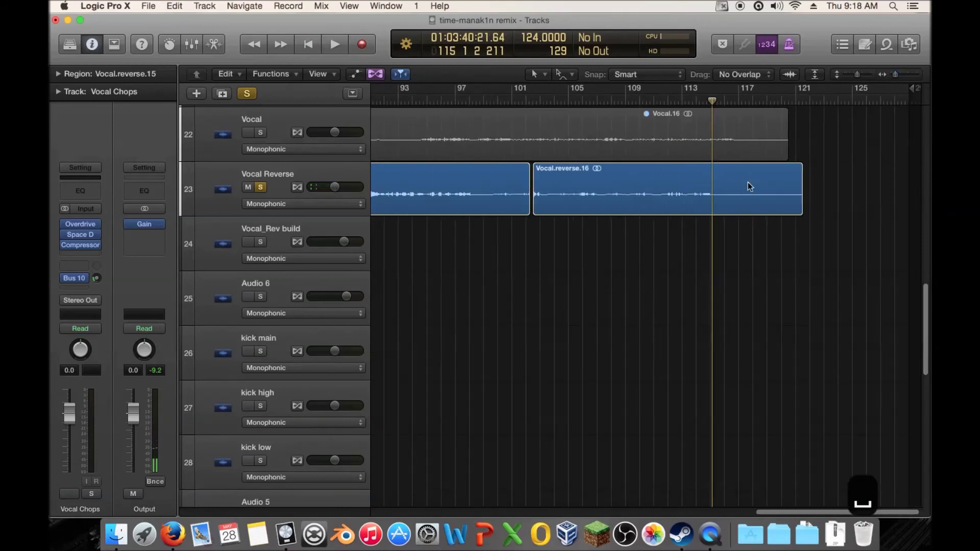
scroll(647, 186, "left", 5)
scroll(658, 204, "up", 3)
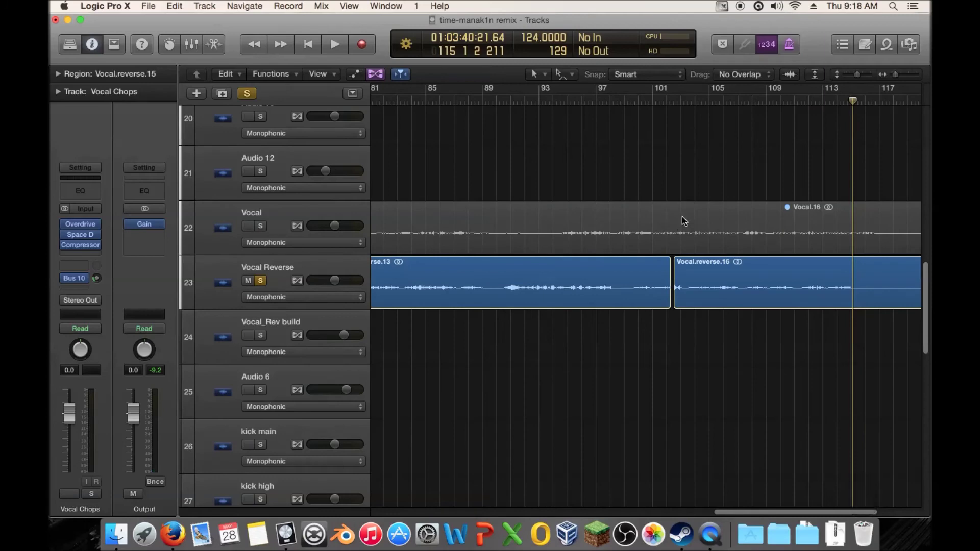
left_click_drag(636, 103, 634, 103)
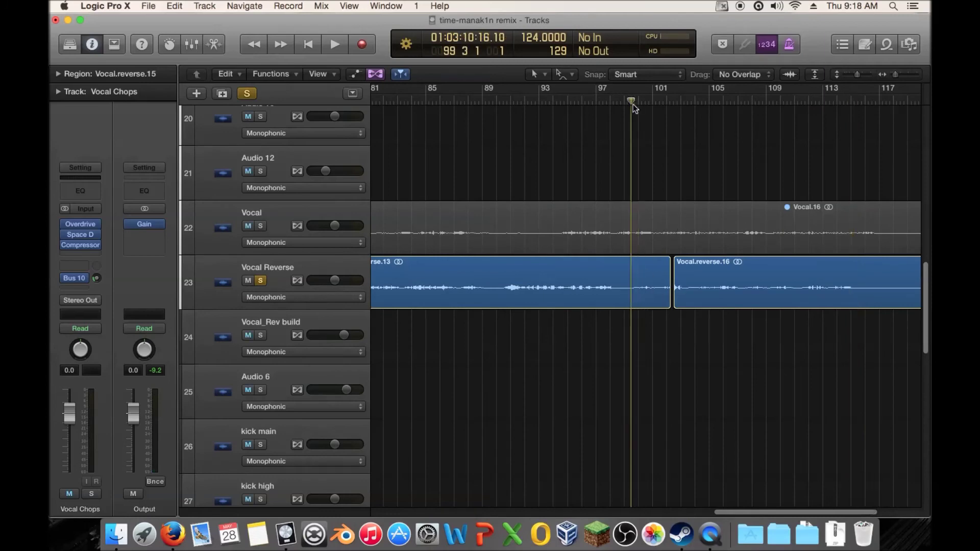
key("space")
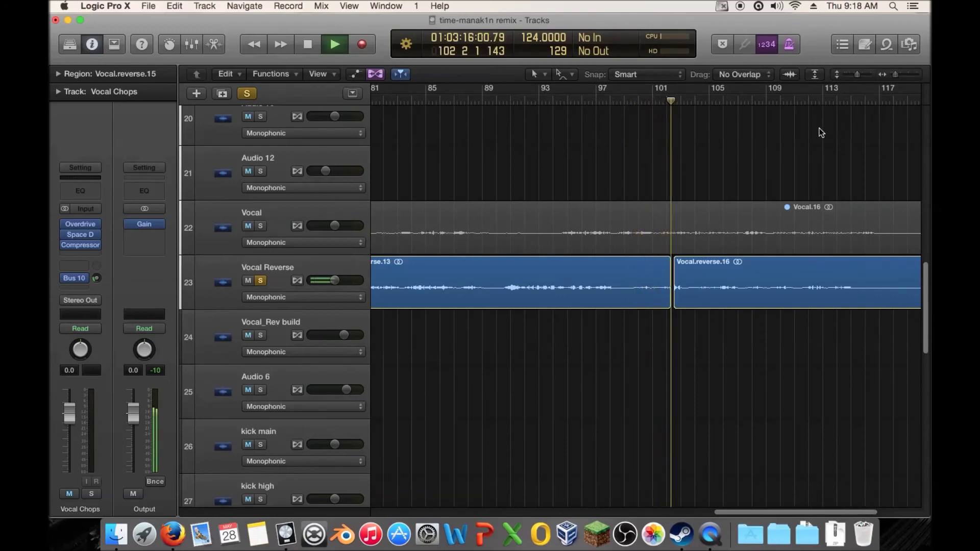
key("space")
- Delete the reversed vocal region before the bar 102 gap and extend the remaining reversed region back to the song's start
left_click(628, 305)
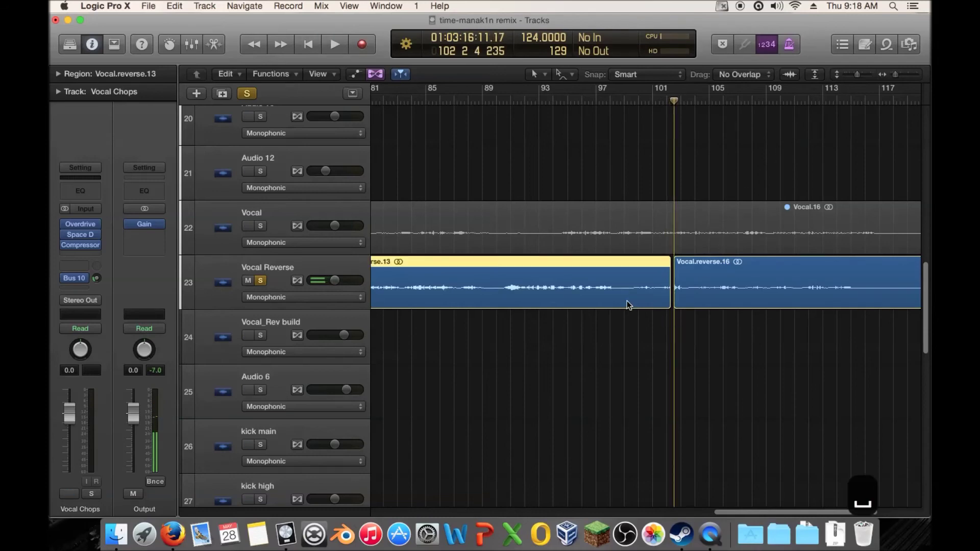
key("Delete")
scroll(623, 325, "left", 10)
scroll(827, 260, "down", 2)
left_click_drag(894, 78, 891, 78)
left_click_drag(817, 241, 377, 236)
scroll(700, 234, "down", 1)
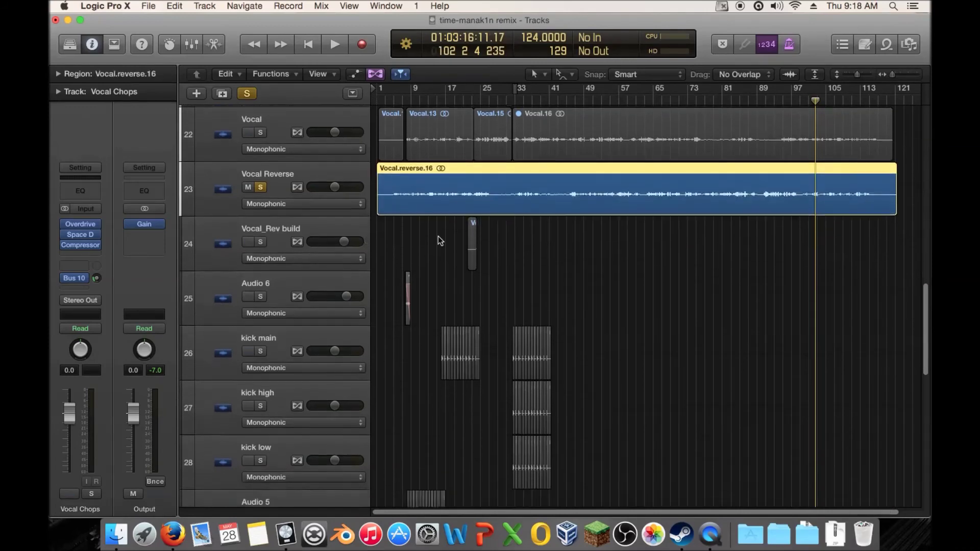
- Turn off solo on the Vocal Reverse track and mute it
scroll(290, 268, "up", 4)
scroll(528, 253, "up", 2)
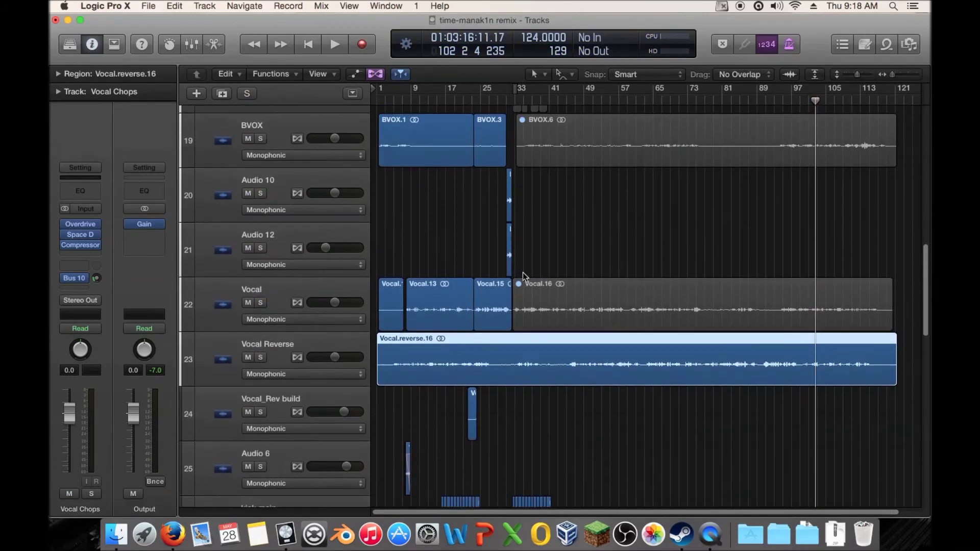
left_click_drag(893, 75, 894, 75)
scroll(552, 148, "left", 10)
scroll(552, 148, "down", 8)
scroll(552, 147, "up", 3)
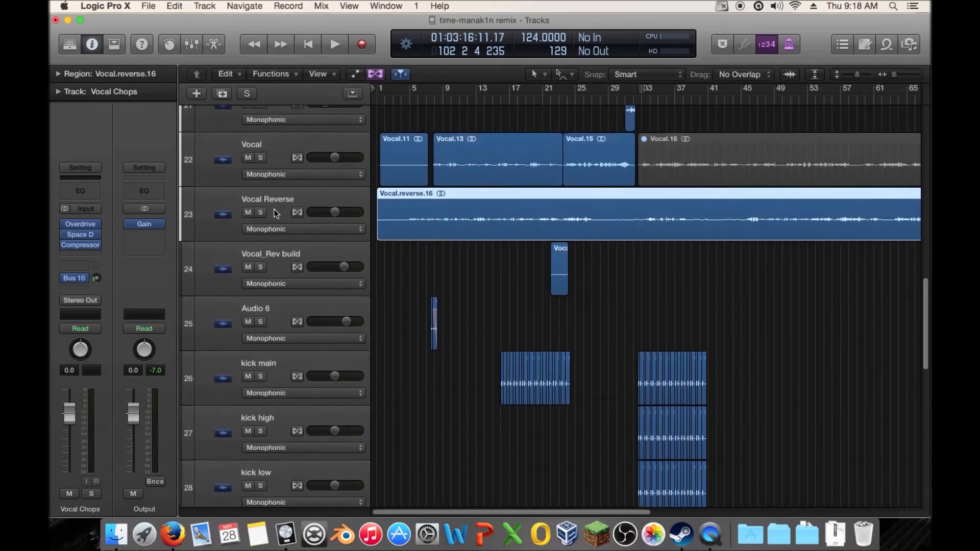
left_click(247, 213)
scroll(258, 161, "up", 2)
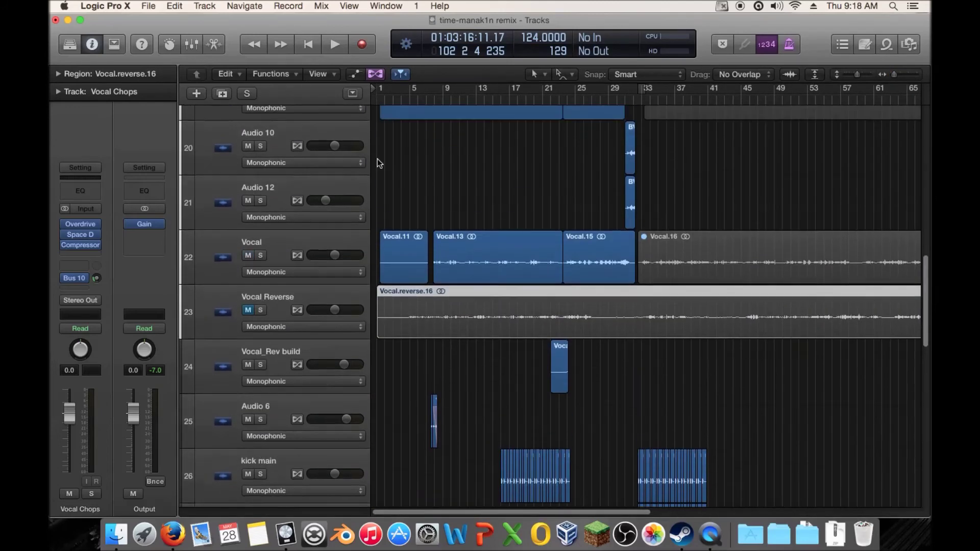
- Solo the Vocal track, audition it from about bar 7 and replay the phrase around bar 12 in a closer view
left_click(437, 102)
key("space")
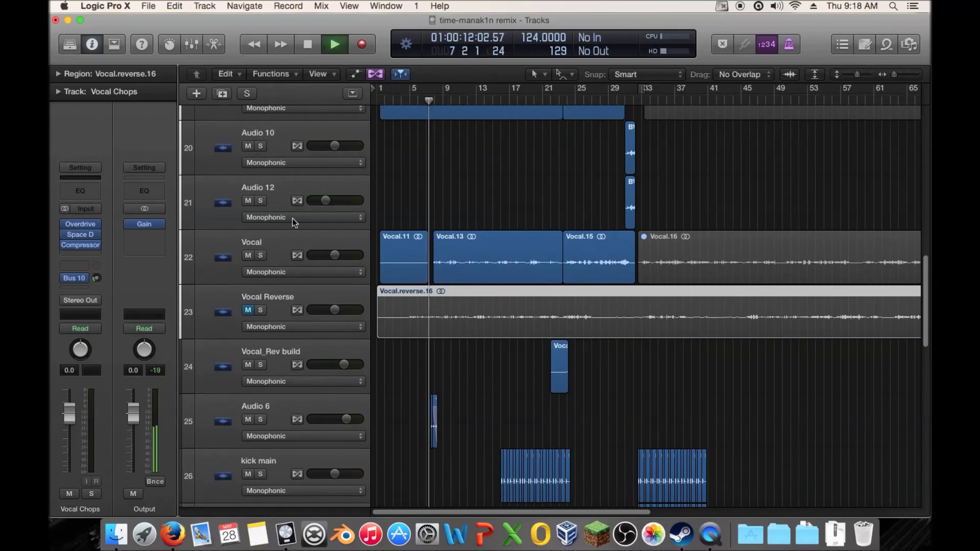
left_click(260, 255)
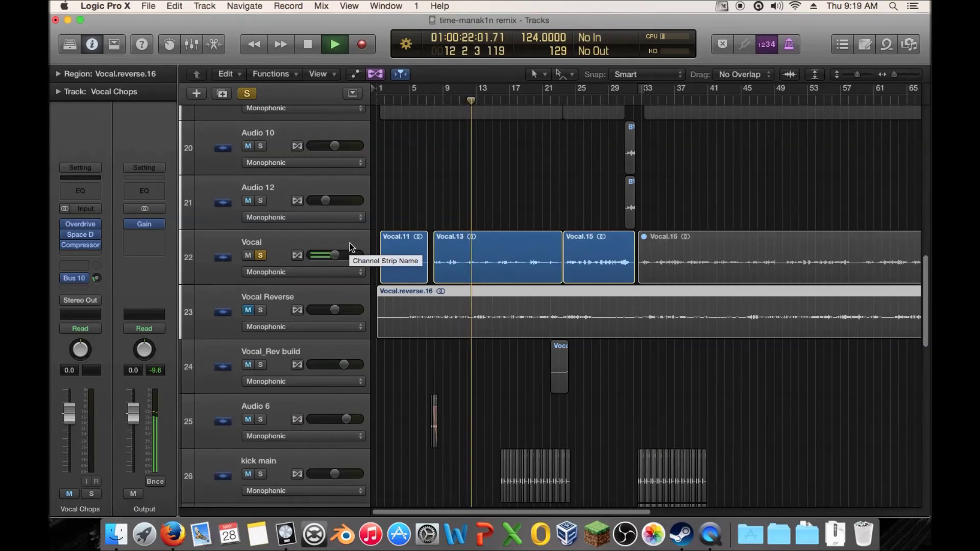
key("space")
left_click_drag(893, 74, 904, 75)
left_click(442, 101)
key("space")
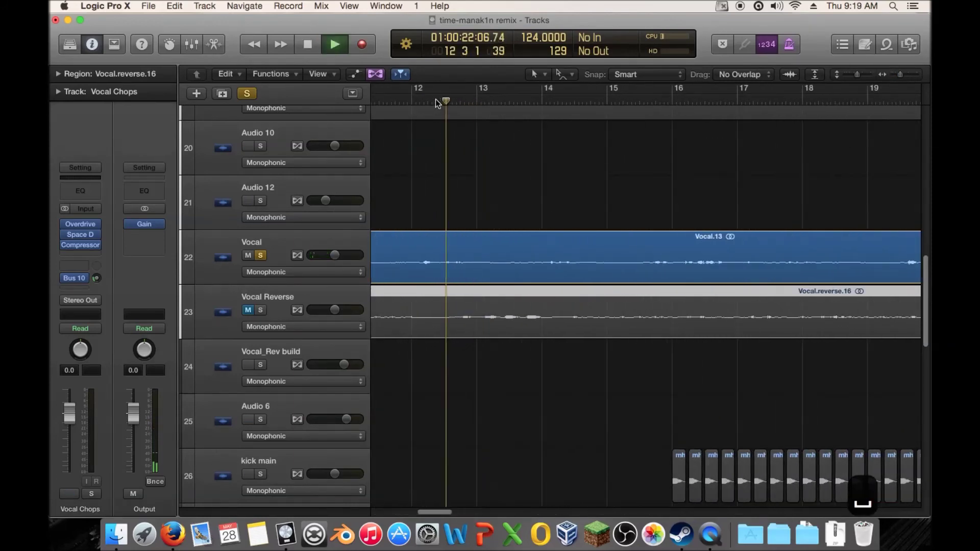
left_click(432, 100)
key("space")
- Try splitting the Vocal region at 12 3 1 1
left_click(444, 101)
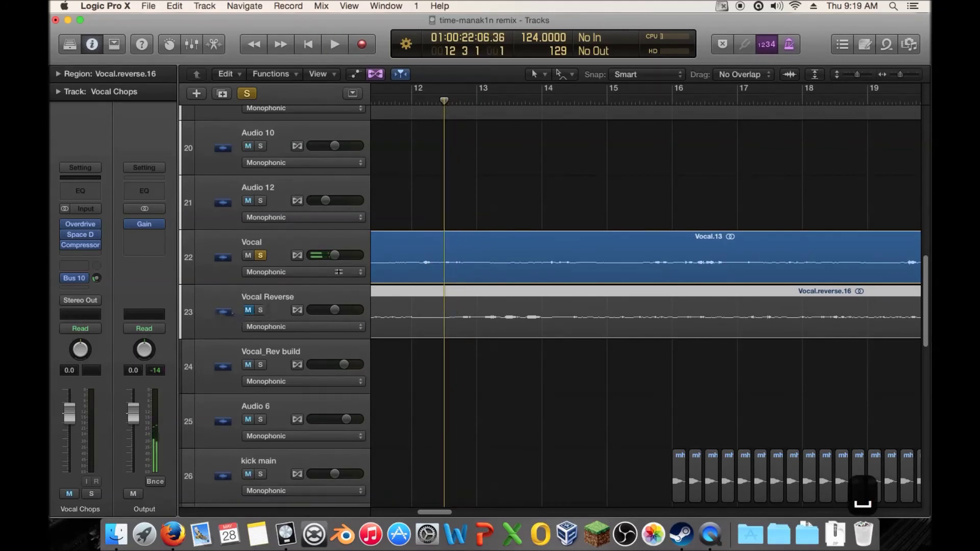
right_click(466, 251)
left_click(521, 234)
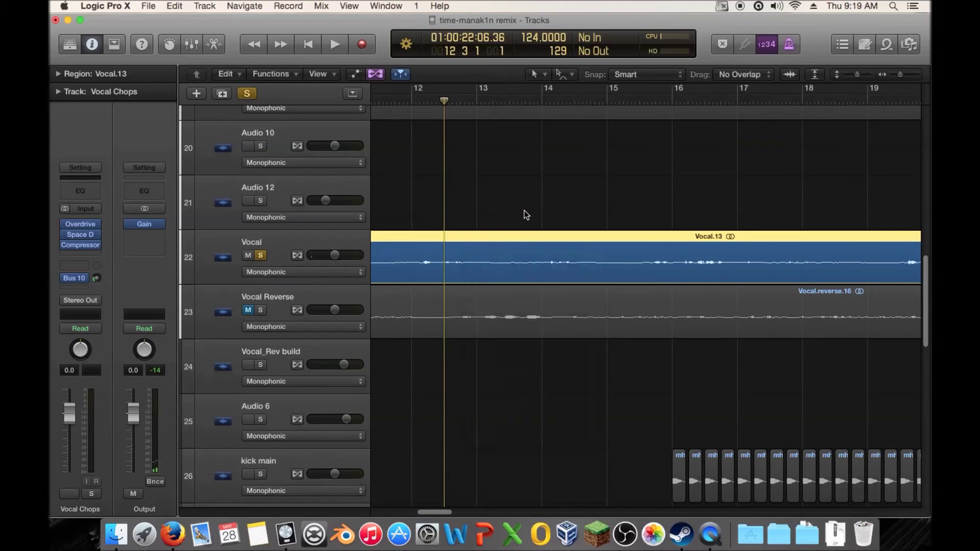
right_click(495, 260)
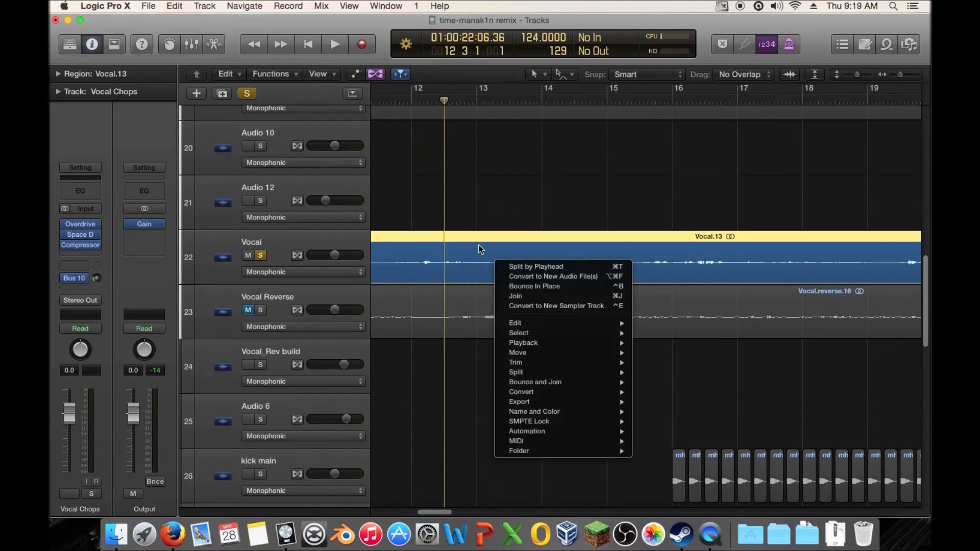
left_click(478, 245)
key("super+t")
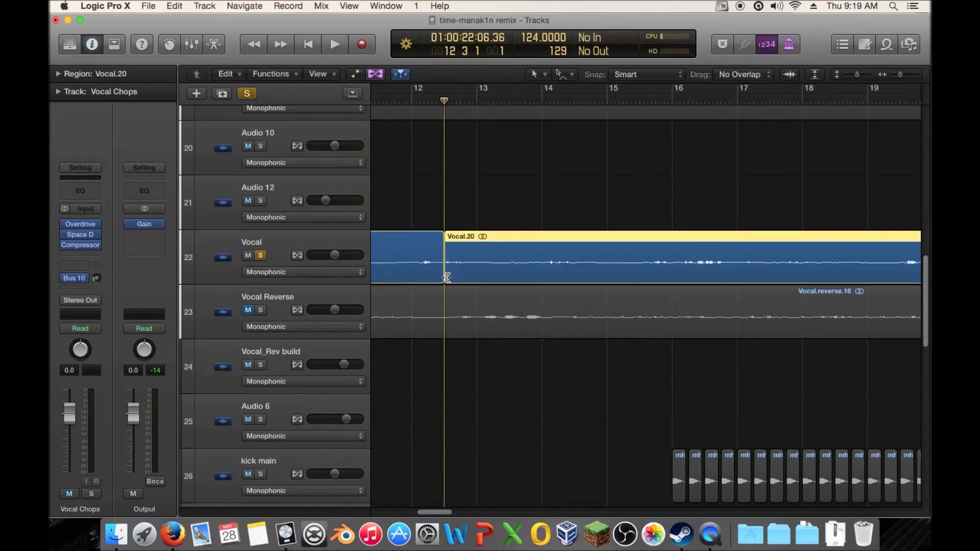
- Audition the vocal around the new cut in bar 12 and undo the split
left_click(457, 101)
left_click_drag(458, 103, 438, 105)
key("space")
key("space")
left_click(461, 107)
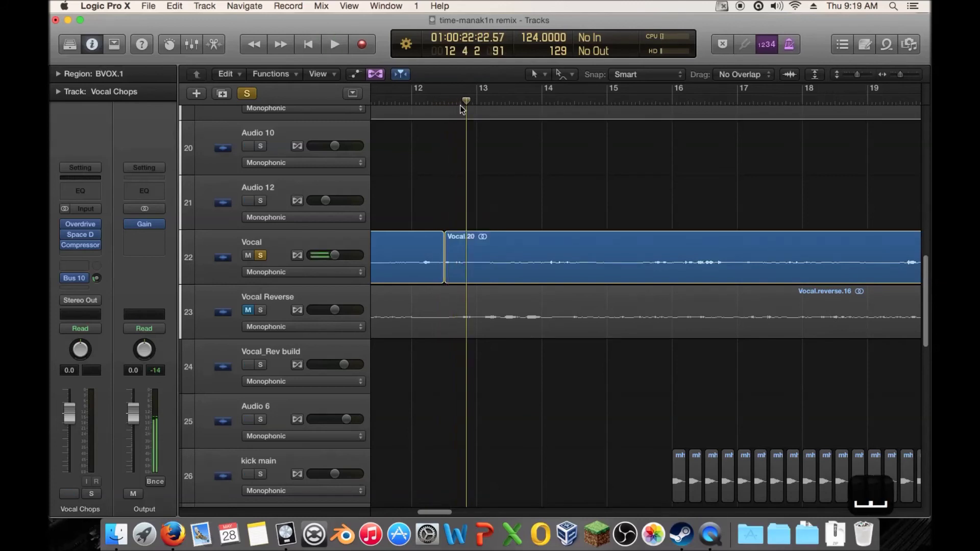
key("super+z")
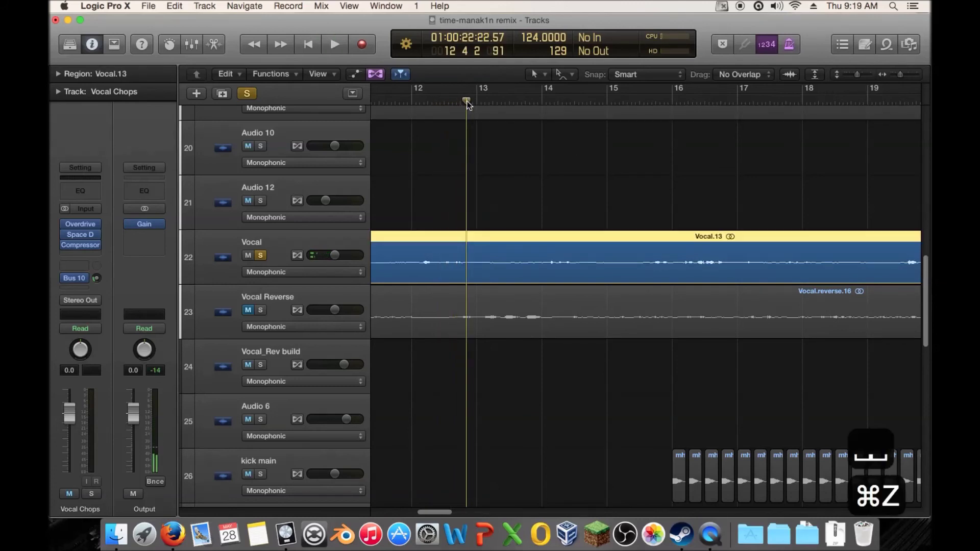
- Split the Vocal region at 12 3 1 1 and again at 12 3 4 1 to isolate a short chop
mouse_move(462, 105)
left_mouse_down()
mouse_move(423, 105)
mouse_move(443, 104)
left_mouse_up()
key("space")
key("space")
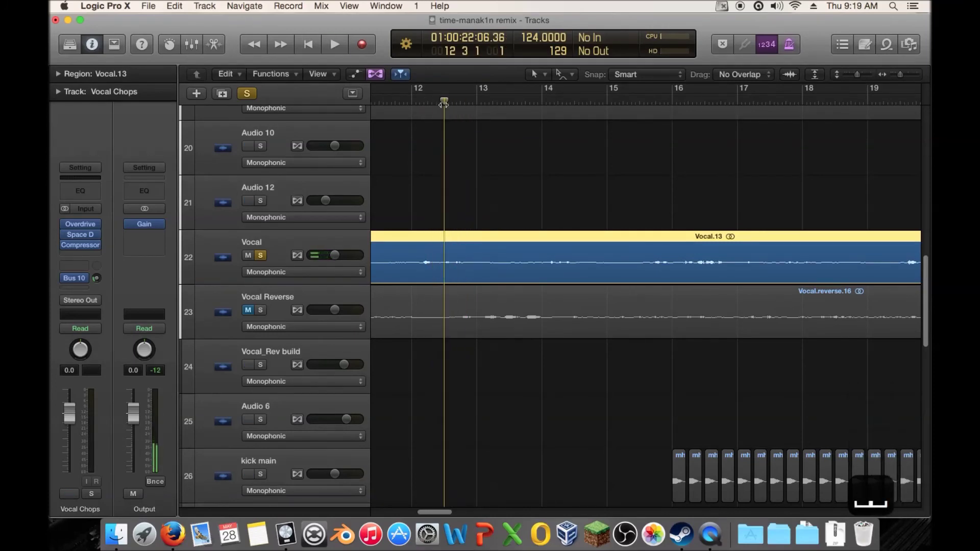
right_click(464, 237)
left_click(466, 237)
left_click_drag(444, 101, 456, 100)
key("space")
key("space")
right_click(484, 238)
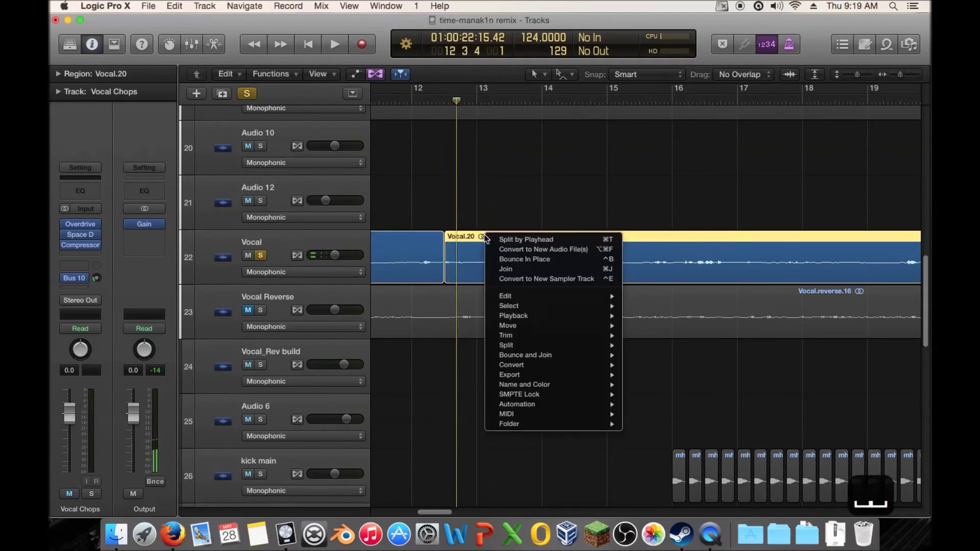
left_click(500, 238)
- Move the short chop up to the Audio 12 track, then close the gap it left and join the two Vocal regions
left_click_drag(451, 245, 450, 210)
left_click_drag(457, 277, 446, 280)
left_click(430, 246)
left_click(448, 245, "shift")
right_click(450, 241)
left_click(500, 278)
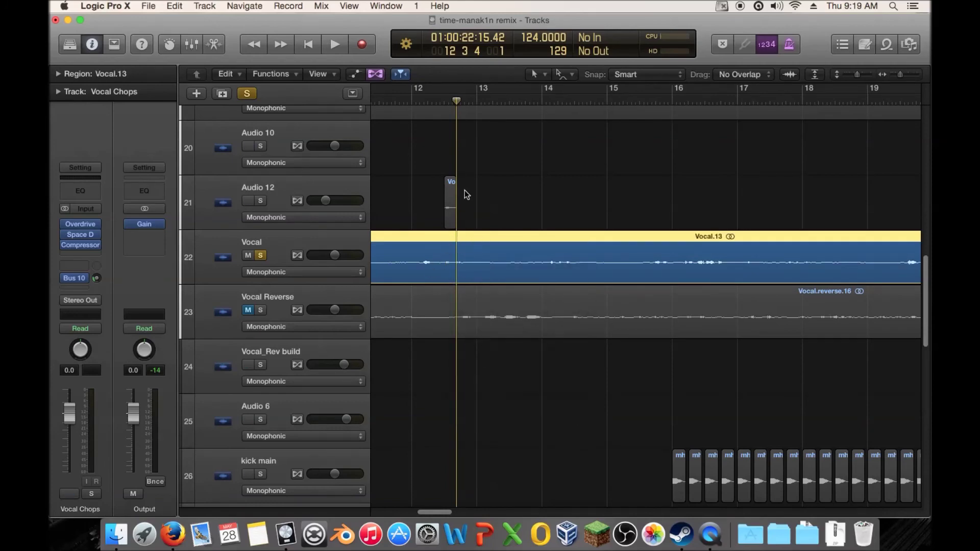
- Turn off solo on the Vocal track and move the short chop from Audio 12 to the Vocal Chops track near bar 25
key("z")
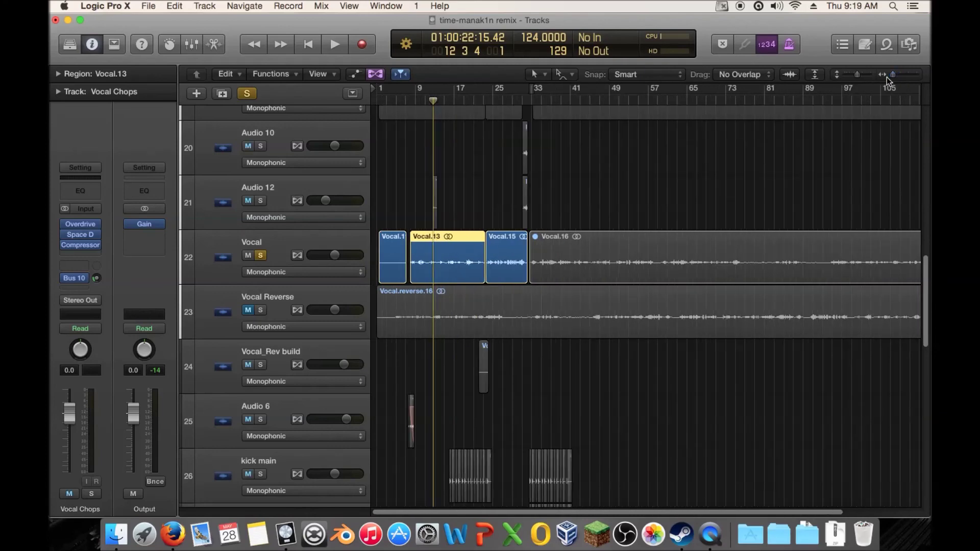
left_click(261, 318)
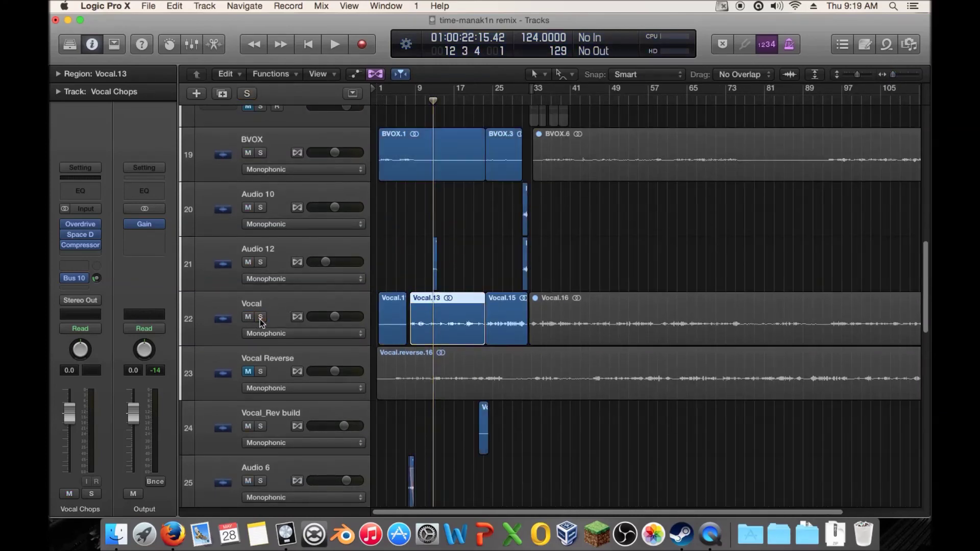
scroll(693, 282, "up", 5)
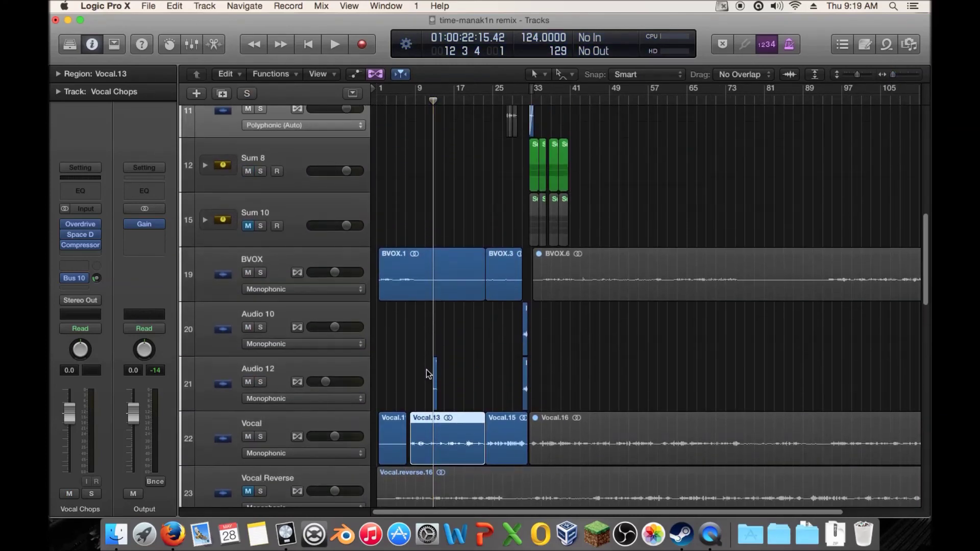
left_click_drag(436, 376, 501, 142)
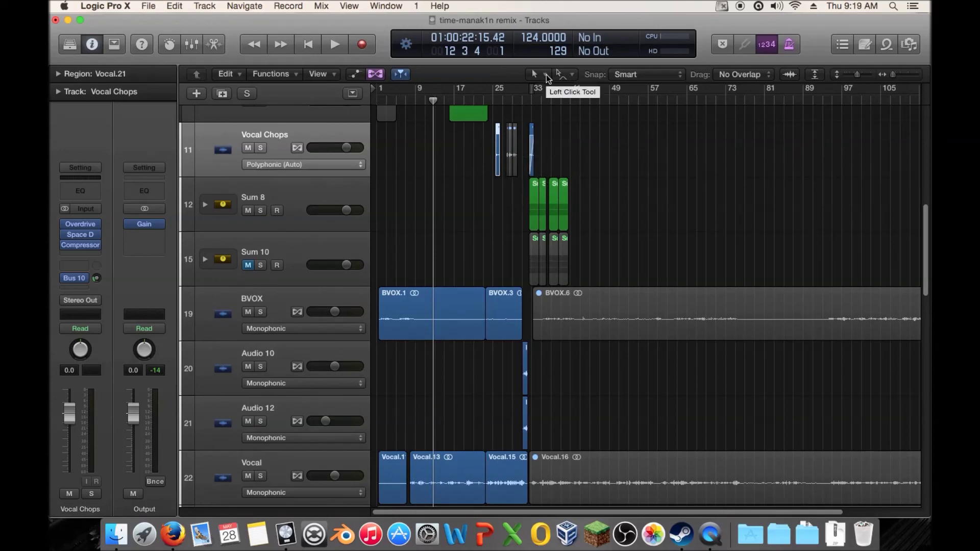
left_click(567, 75)
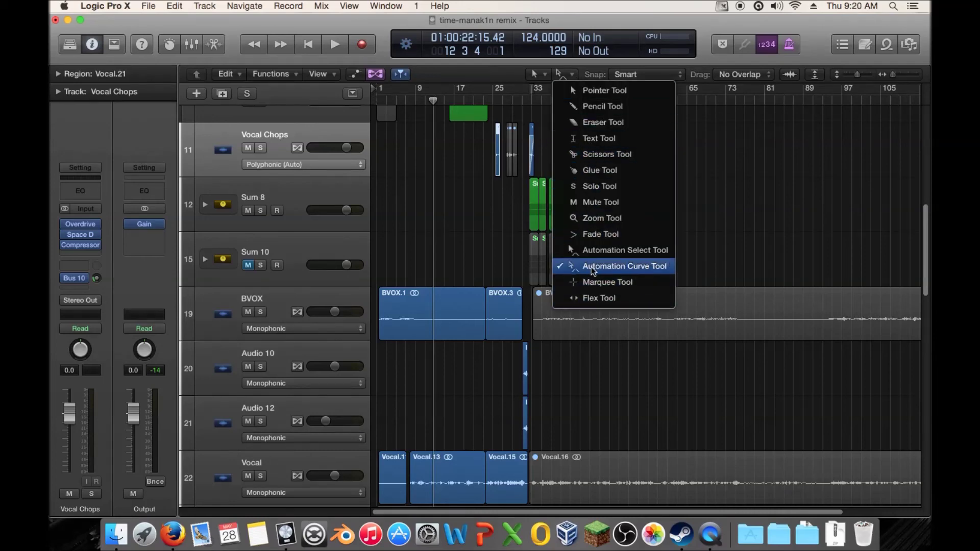
left_click(742, 178)
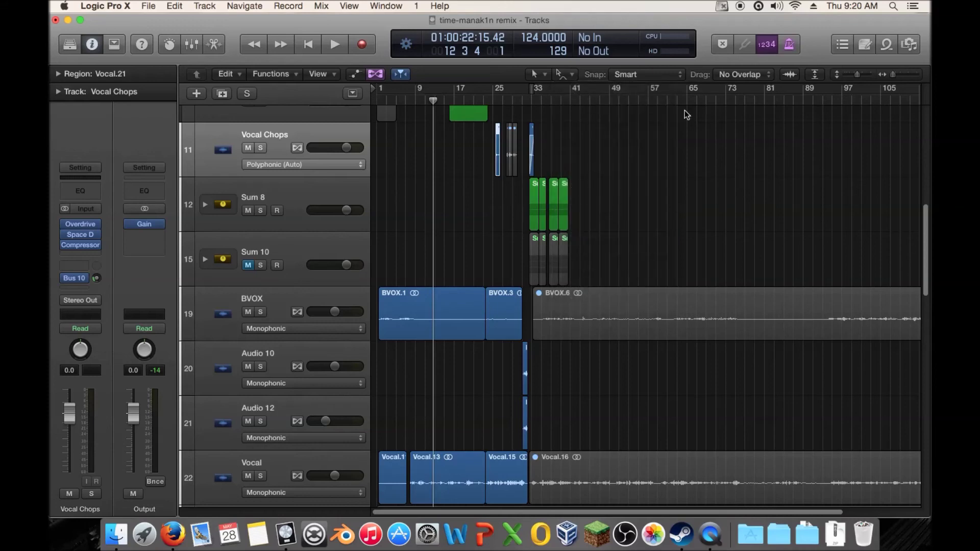
left_click(562, 75)
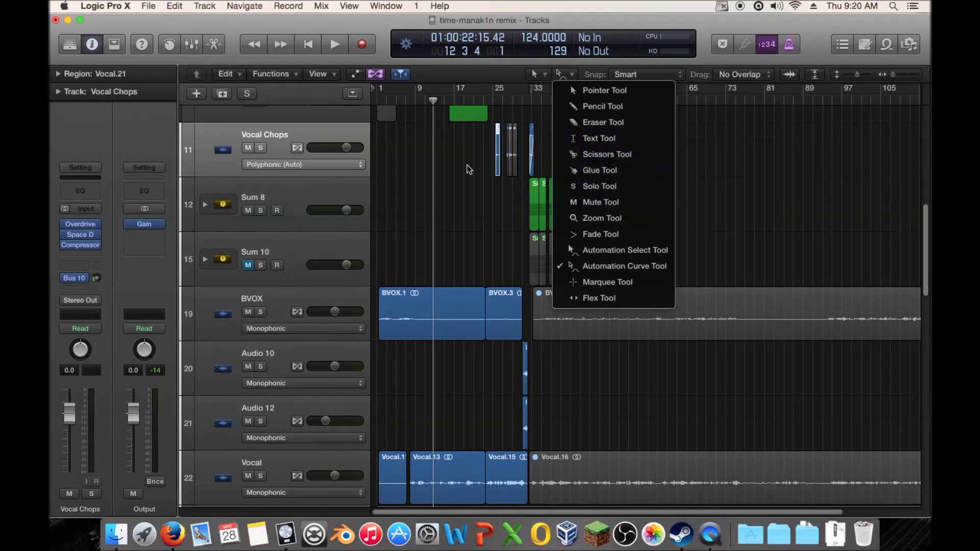
left_click(393, 170)
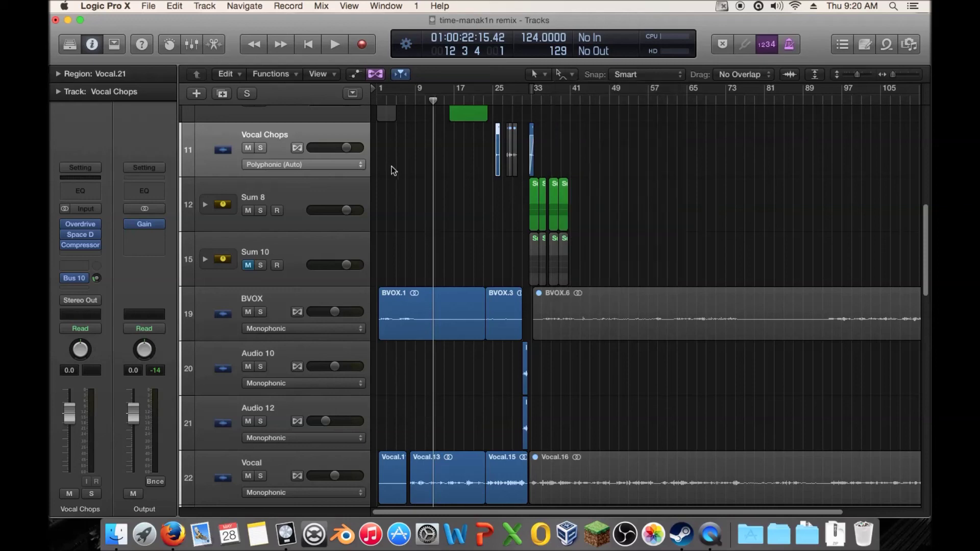
- Unmute the three muted chops around bars 27 to 29 and solo the Vocal Chops track
left_click(260, 149)
left_click(893, 74)
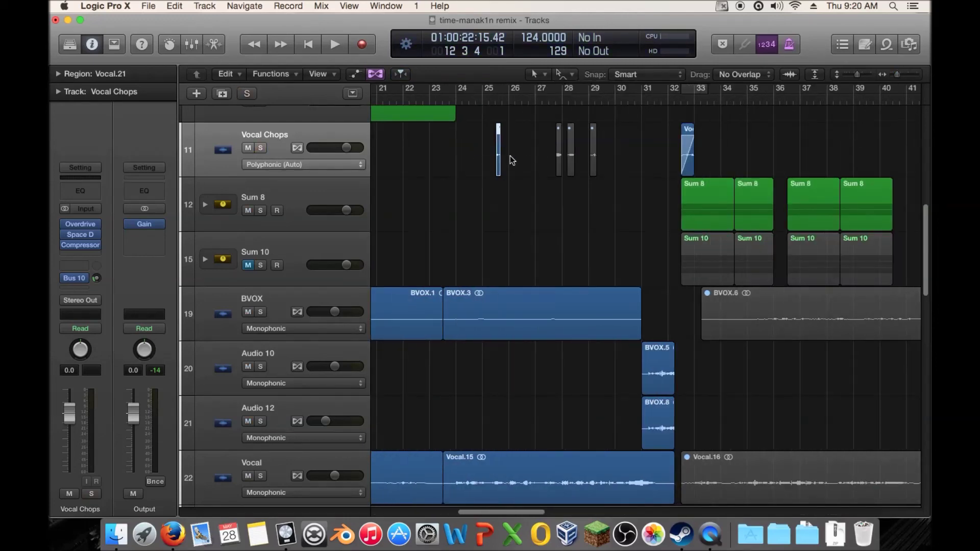
left_click_drag(615, 149, 543, 160)
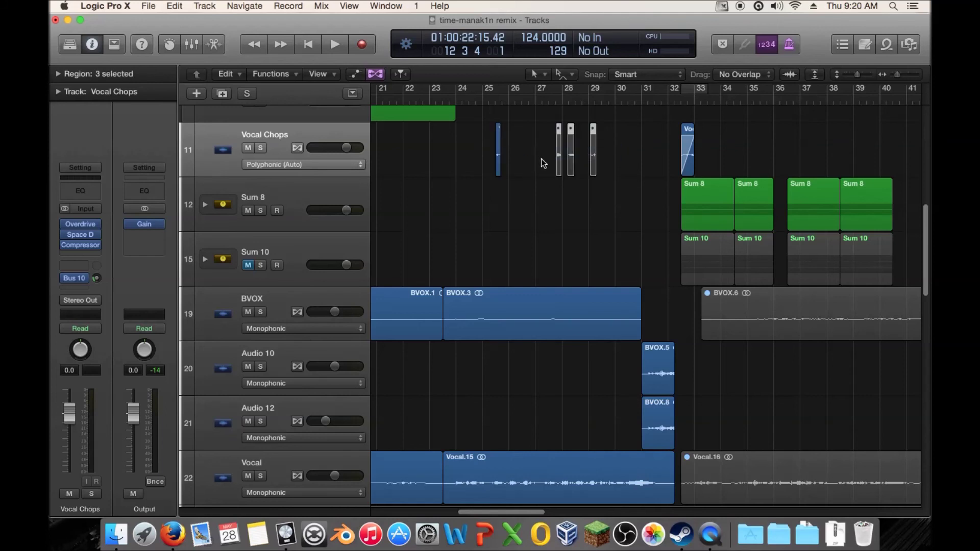
key("ctrl+m")
left_click(261, 148)
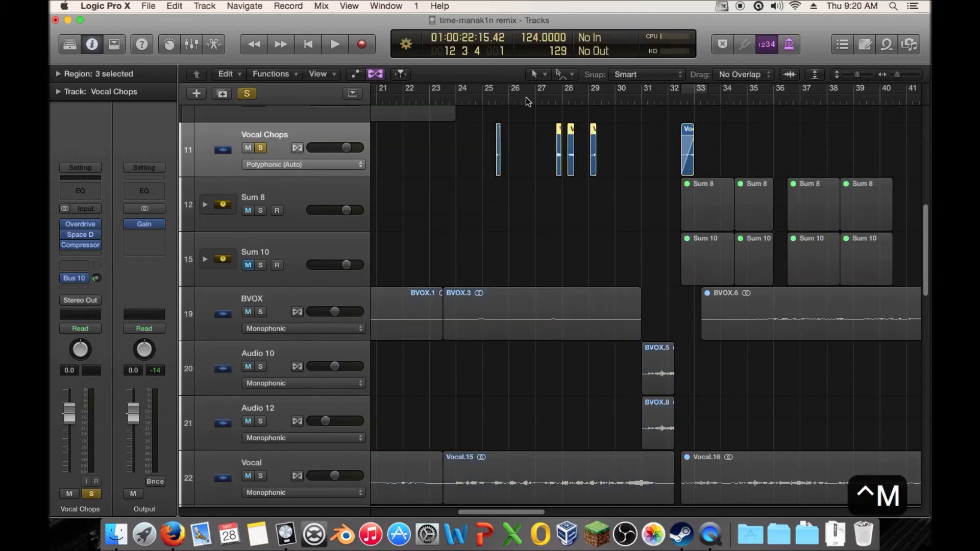
- Move the four chops to about bars 33 to 35, behind the existing chop at the drop, and audition them
left_click_drag(498, 131, 717, 151)
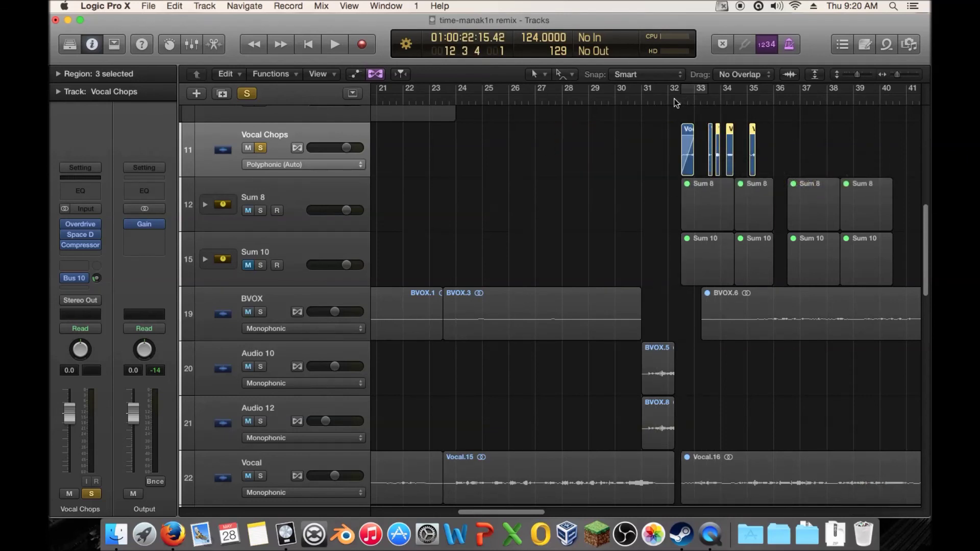
key("space")
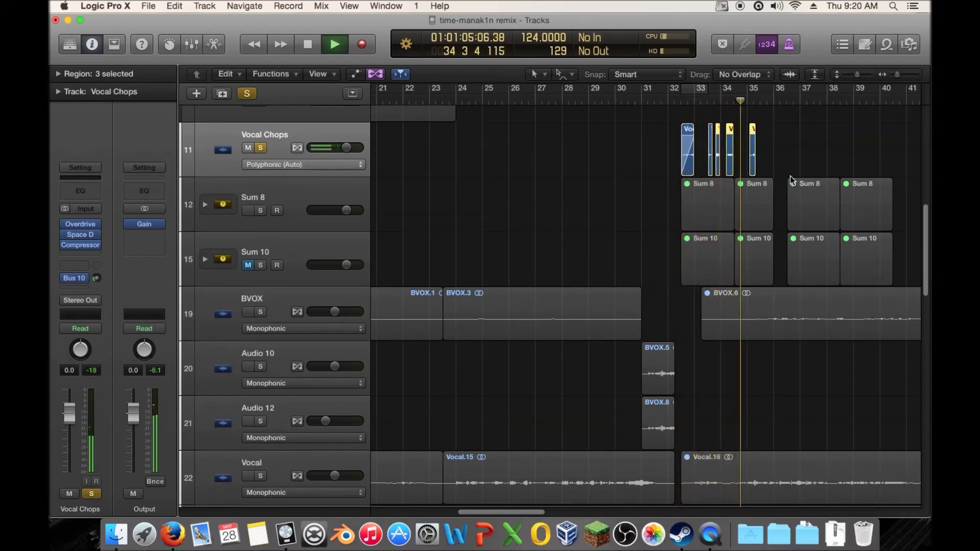
- Place the lengthened reversed chop at bar 33, park the three shorter chops around bar 36, and audition the drop
key("space")
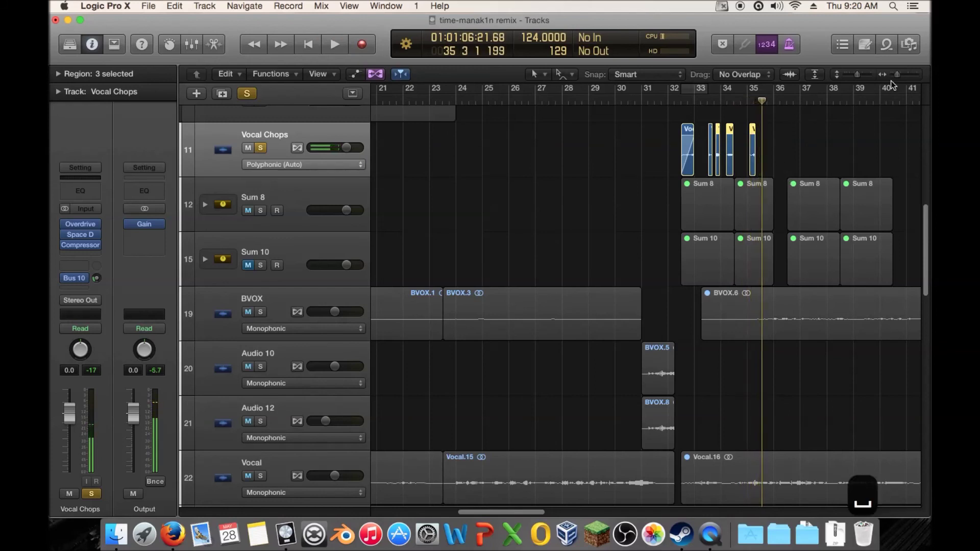
left_click_drag(897, 74, 899, 74)
scroll(799, 133, "right", 3)
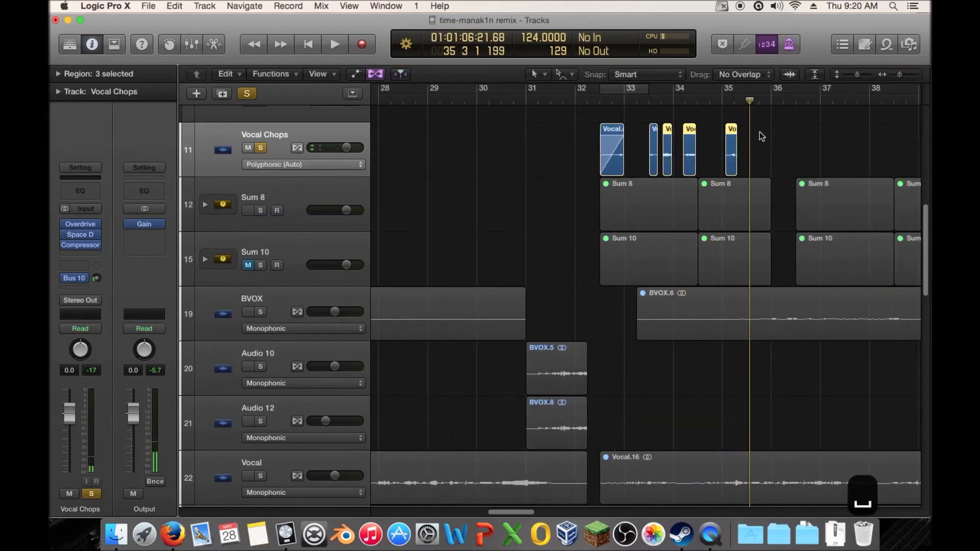
left_click_drag(701, 126, 649, 168)
left_click(586, 101)
key("space")
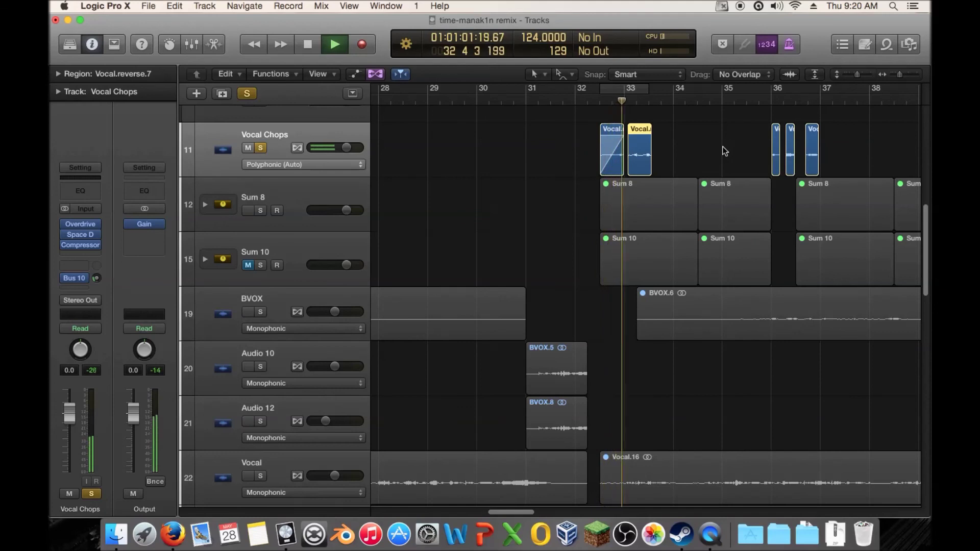
key("space")
- Move the last parked chop from near bar 36 to just behind the second chop, around bar 33.6, and audition its timing
left_click_drag(812, 150, 668, 151)
left_click(586, 100)
key("space")
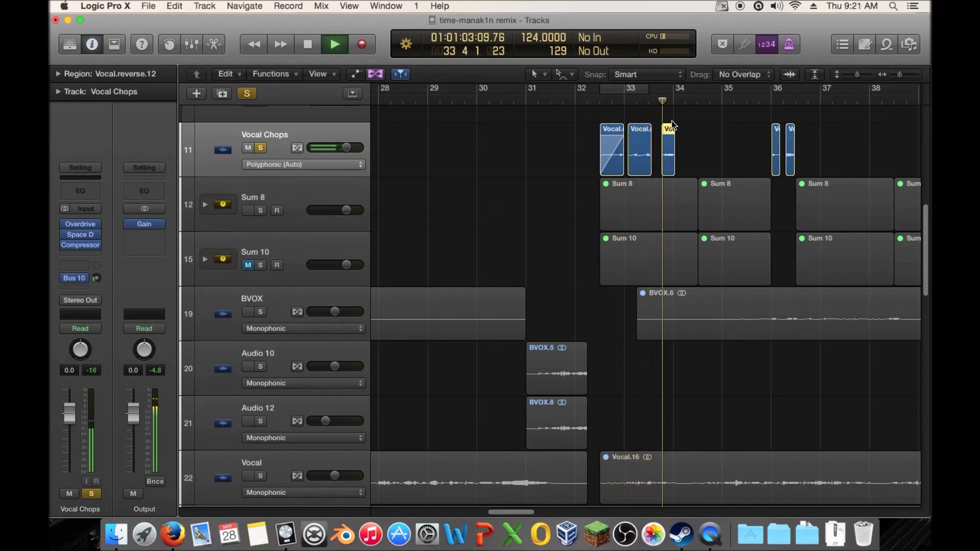
key("space")
left_click_drag(667, 142, 662, 142)
key("space")
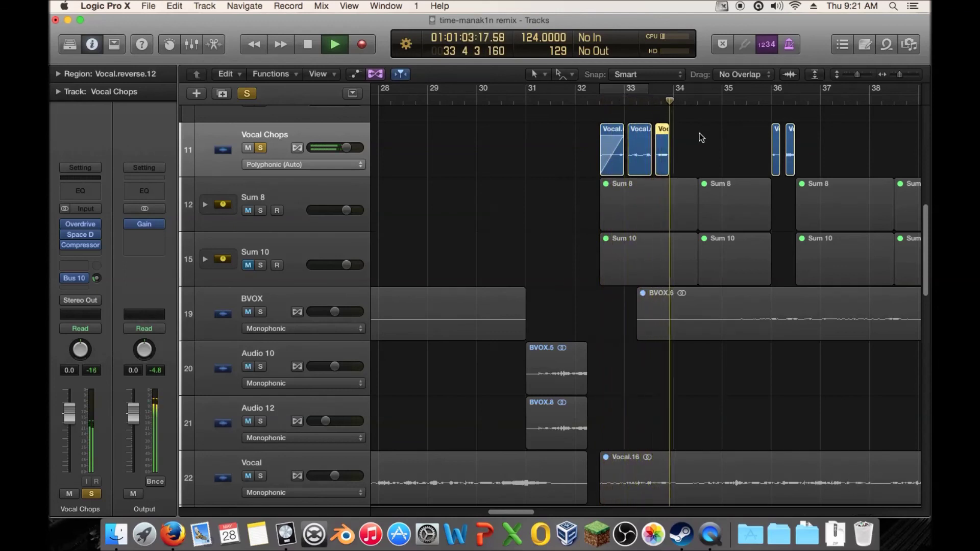
key("space")
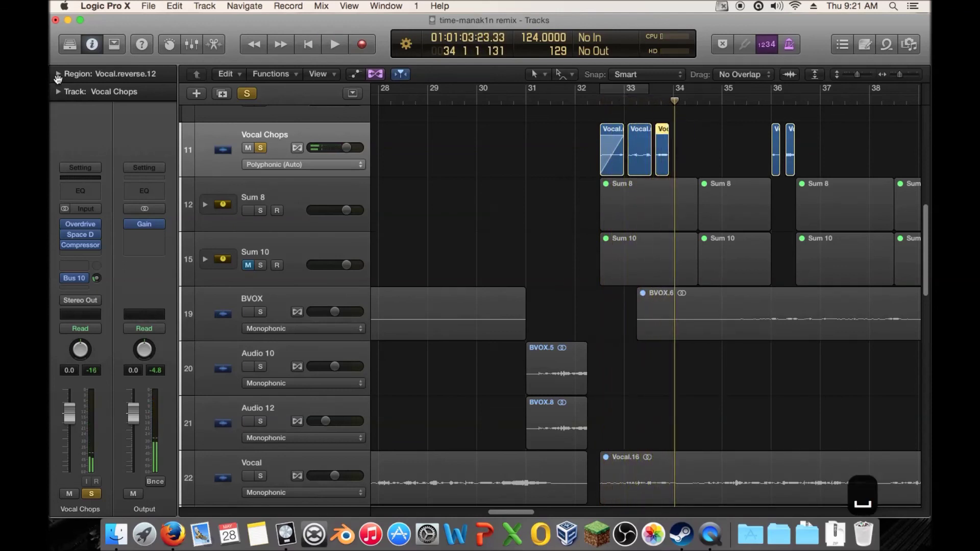
- Set the gain of the third chop, Vocal.reverse.12, to -11 dB and audition it
left_click(58, 76)
double_click(119, 160)
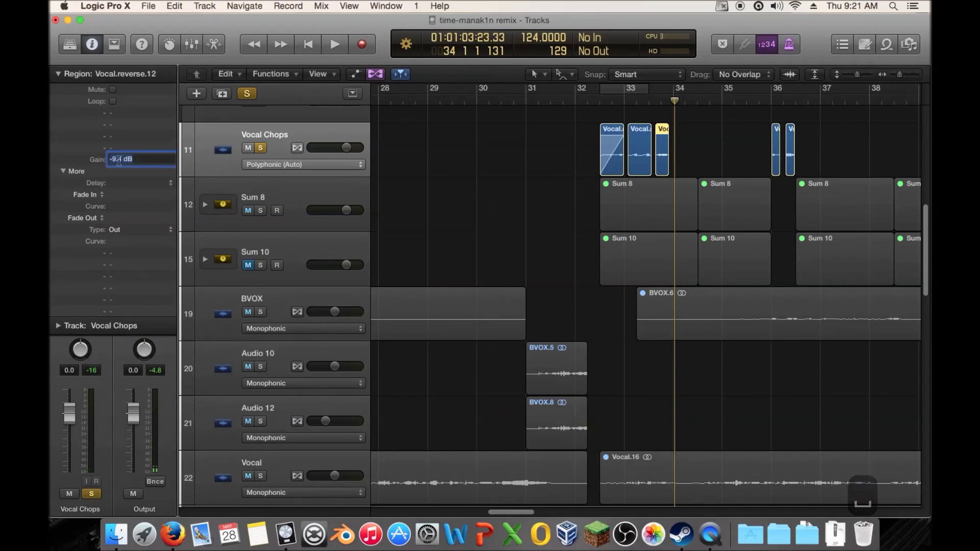
type("-")
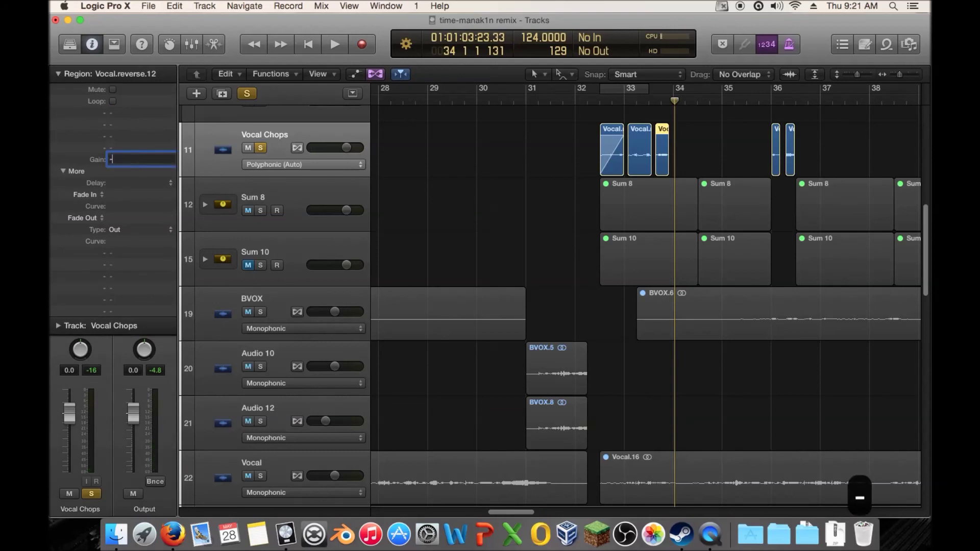
type("11")
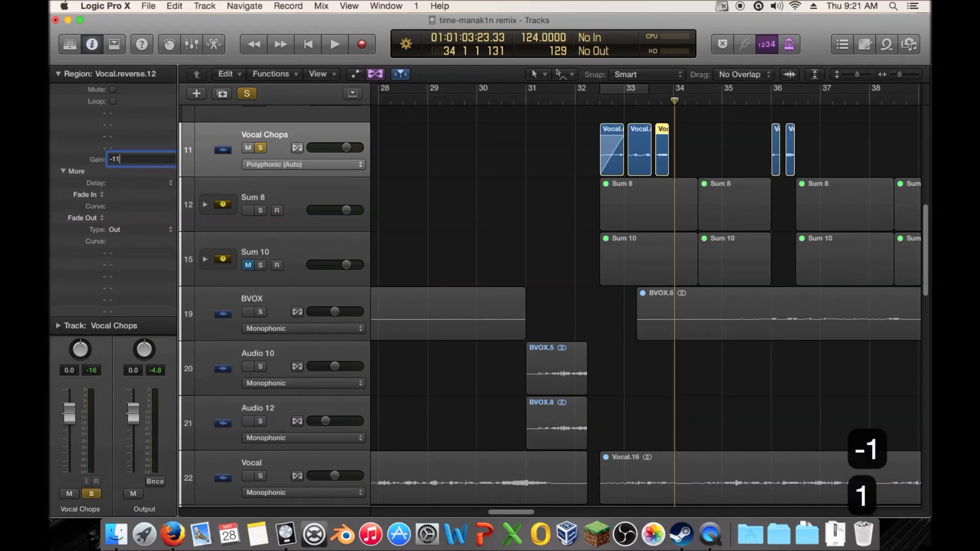
key("Return")
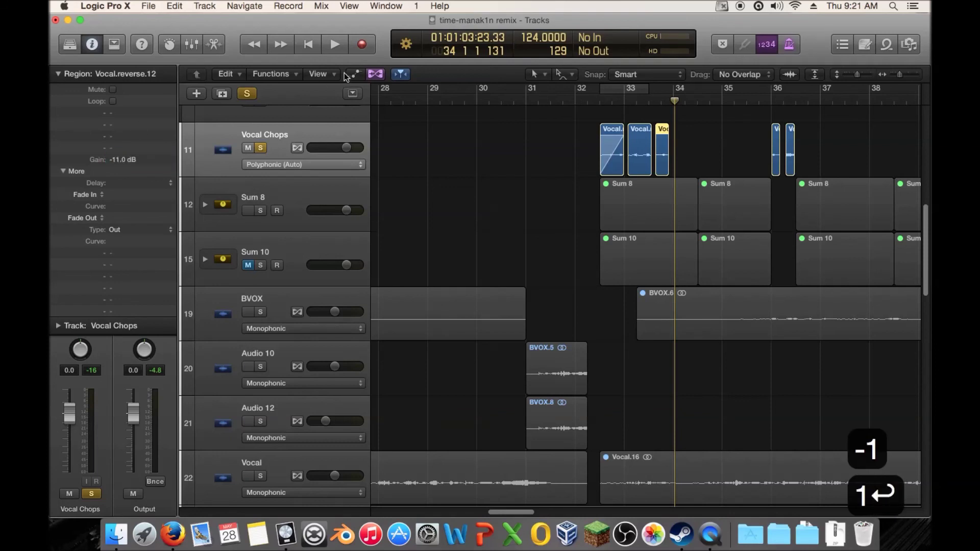
double_click(593, 100)
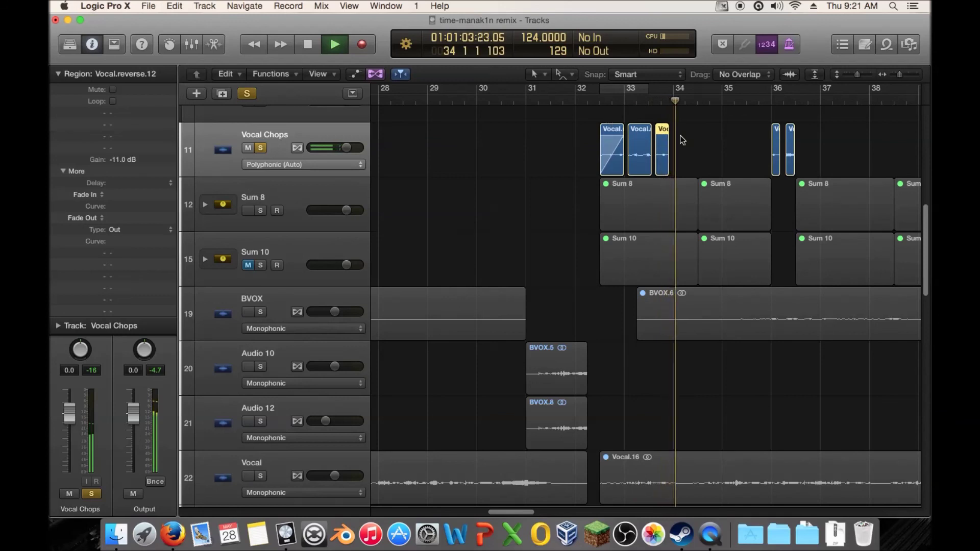
key("space")
- Lower the third chop's region gain to -13 dB and play the chops back from the drop
double_click(119, 160)
type("-")
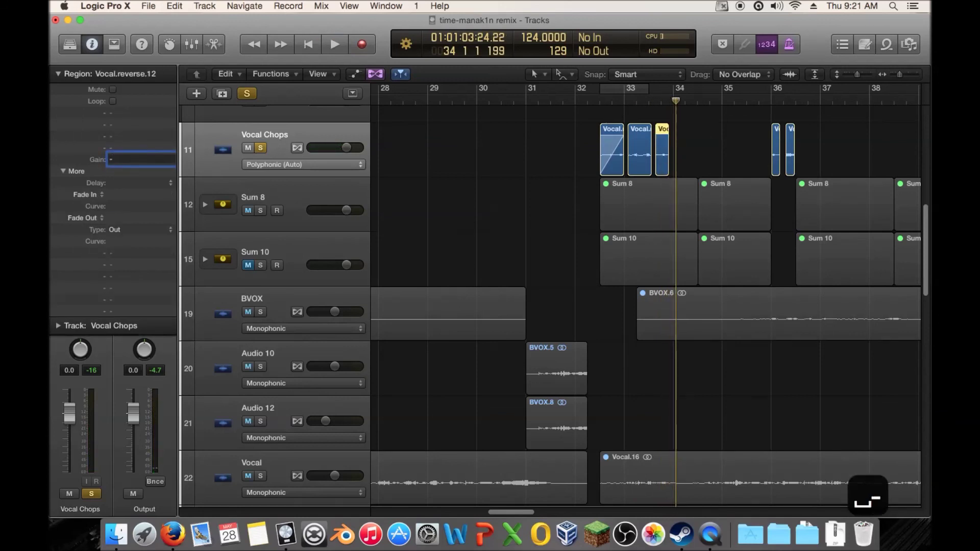
type("13")
key("Return")
left_click(593, 100)
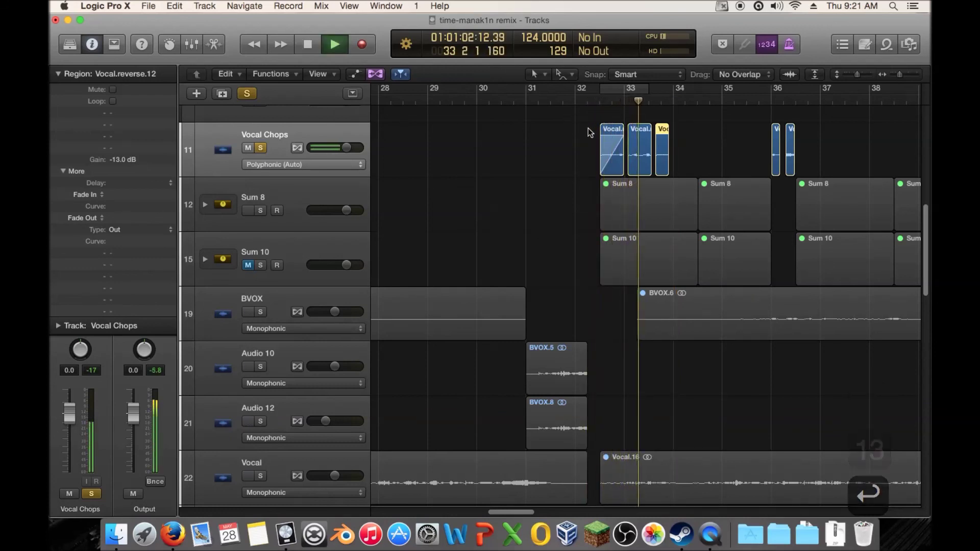
key("space")
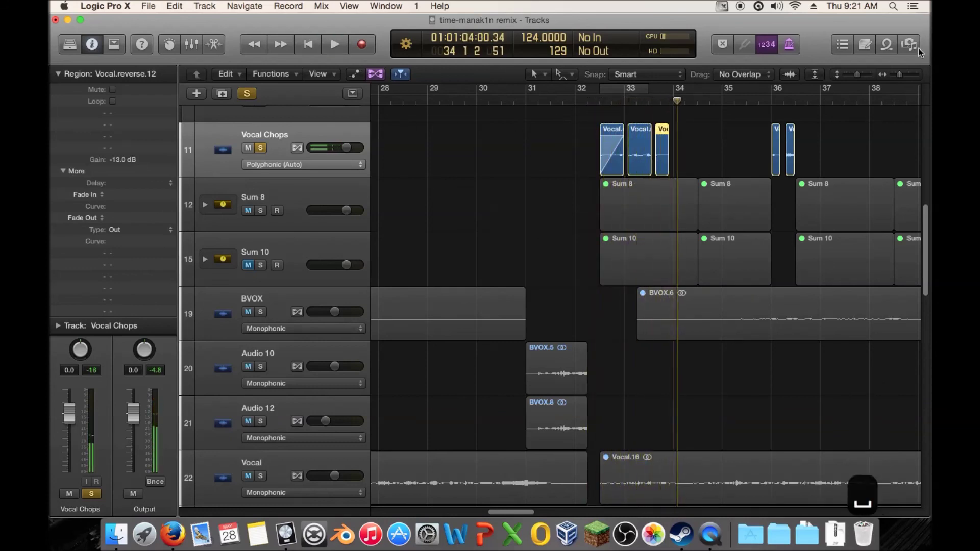
- Turn off solo on the Vocal Chops track, audition the drop in the full mix, and deselect the chop
left_click(261, 148)
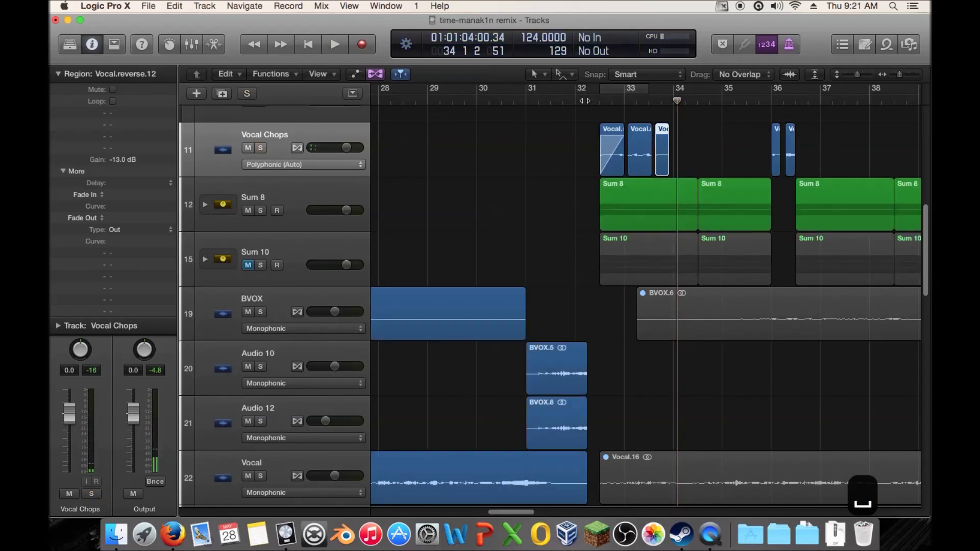
double_click(586, 104)
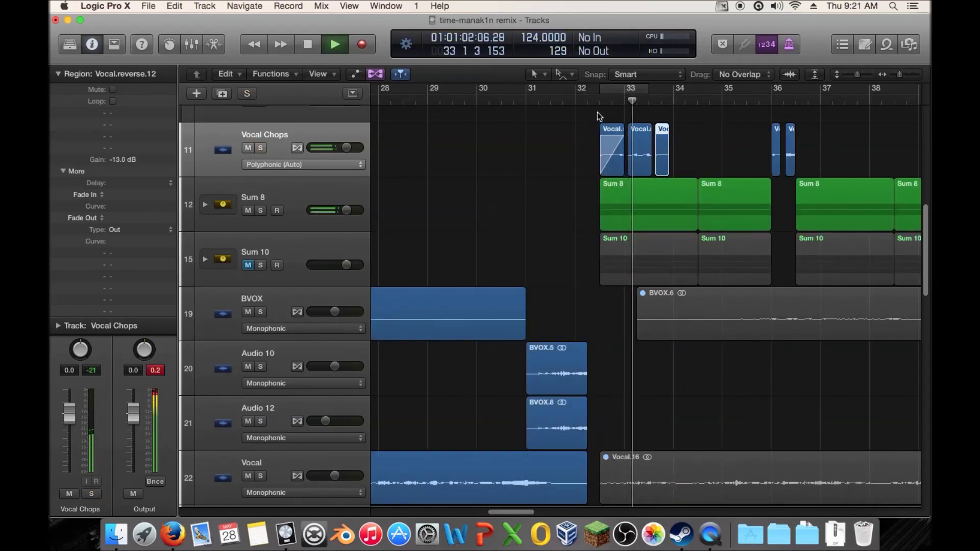
key("space")
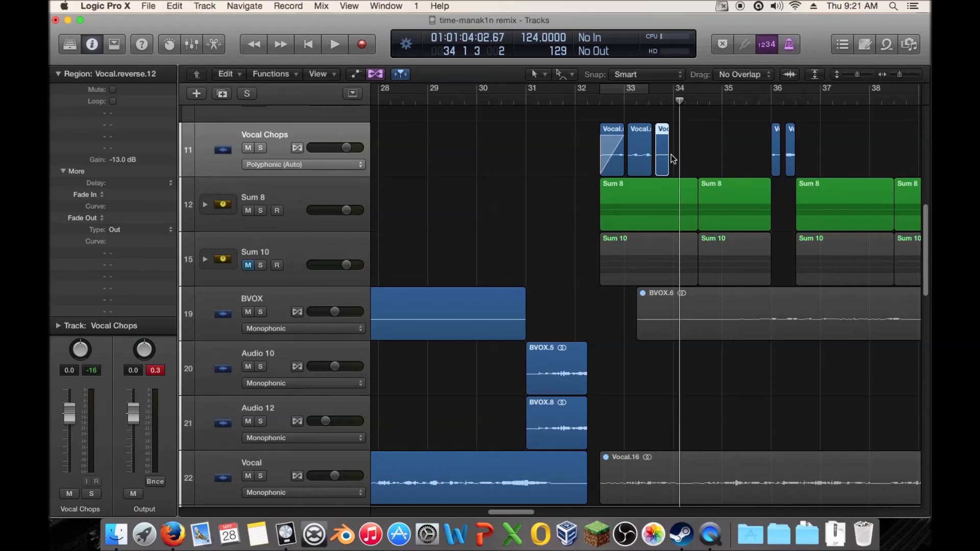
left_click(697, 141)
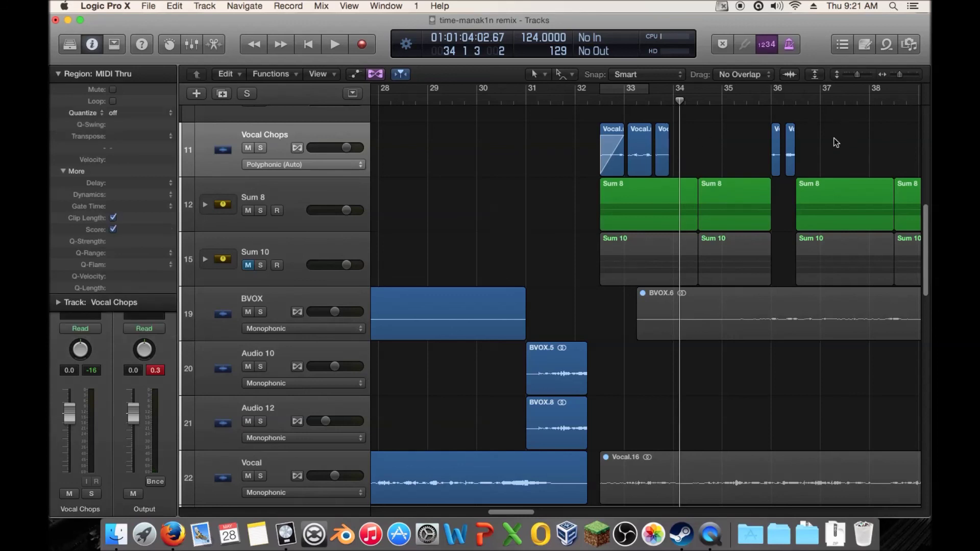
- Move the two leftover chops to around bar 34.5 and mute them, and set the playhead to bar 32
left_click_drag(901, 72, 851, 77)
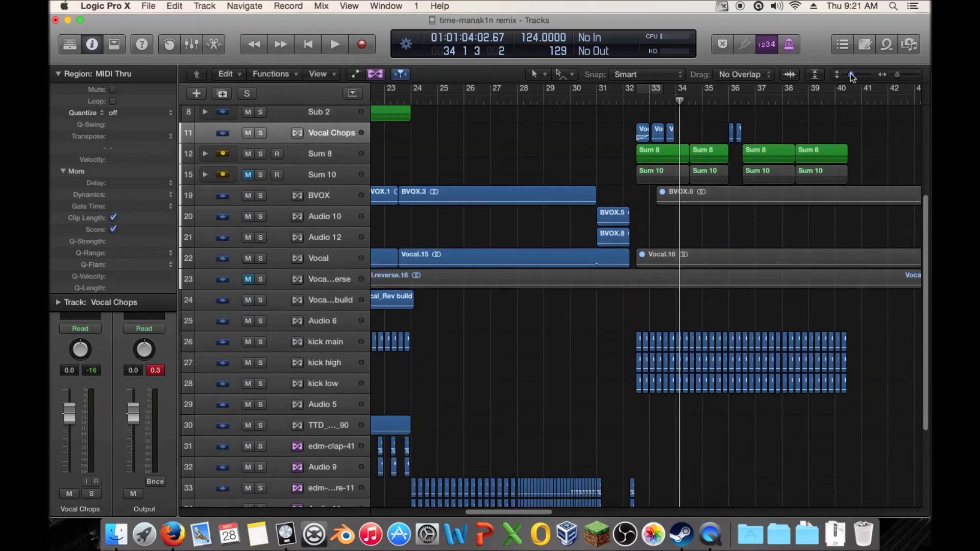
scroll(830, 149, "up", 5)
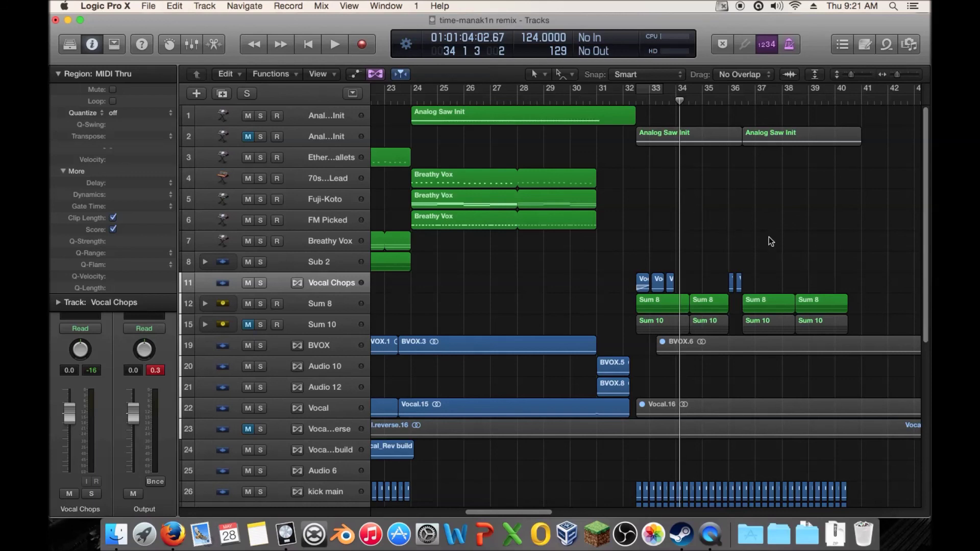
left_click_drag(757, 246, 693, 283)
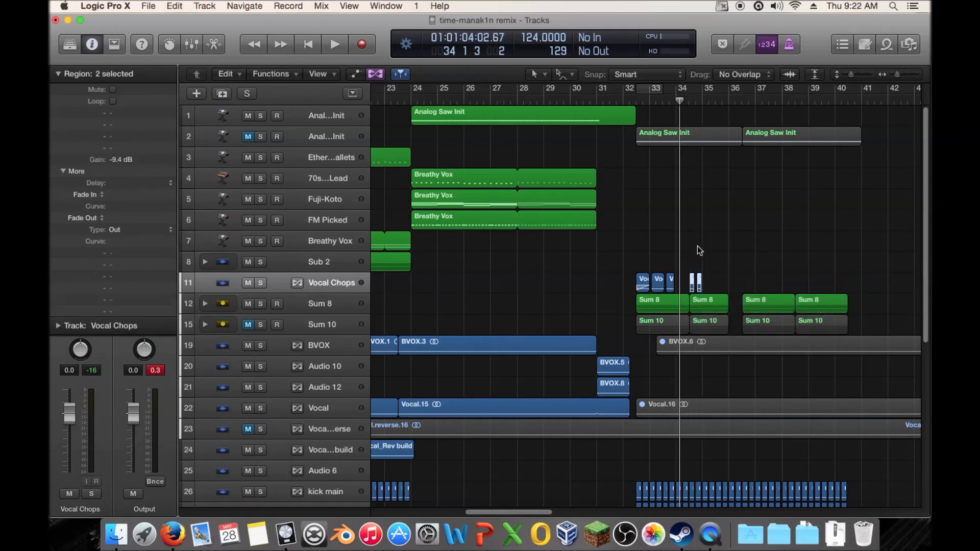
key("ctrl+m")
left_click(719, 243)
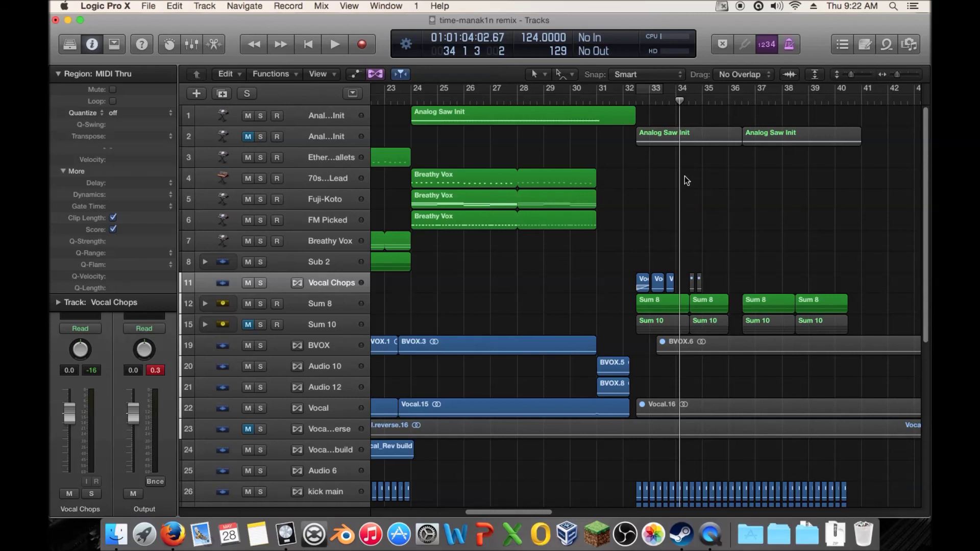
left_click_drag(679, 100, 622, 112)
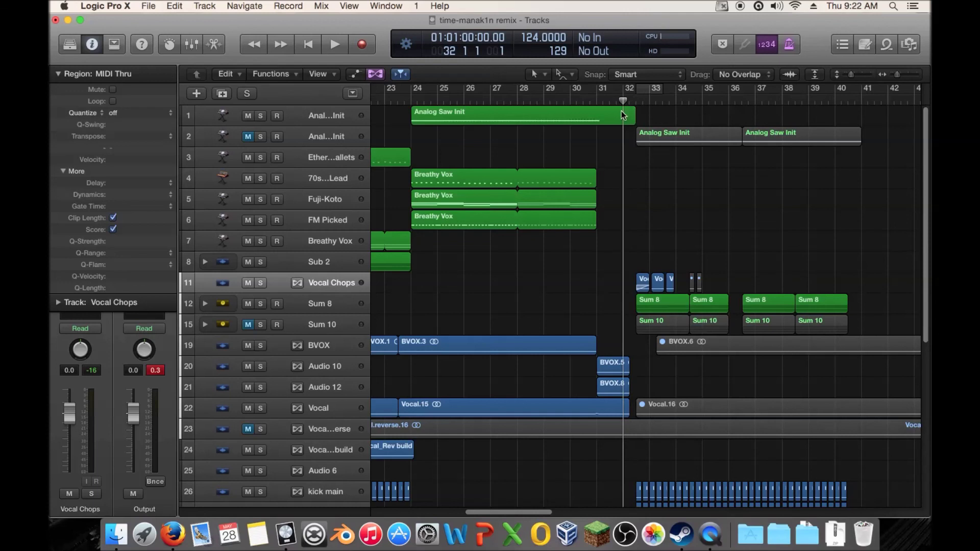